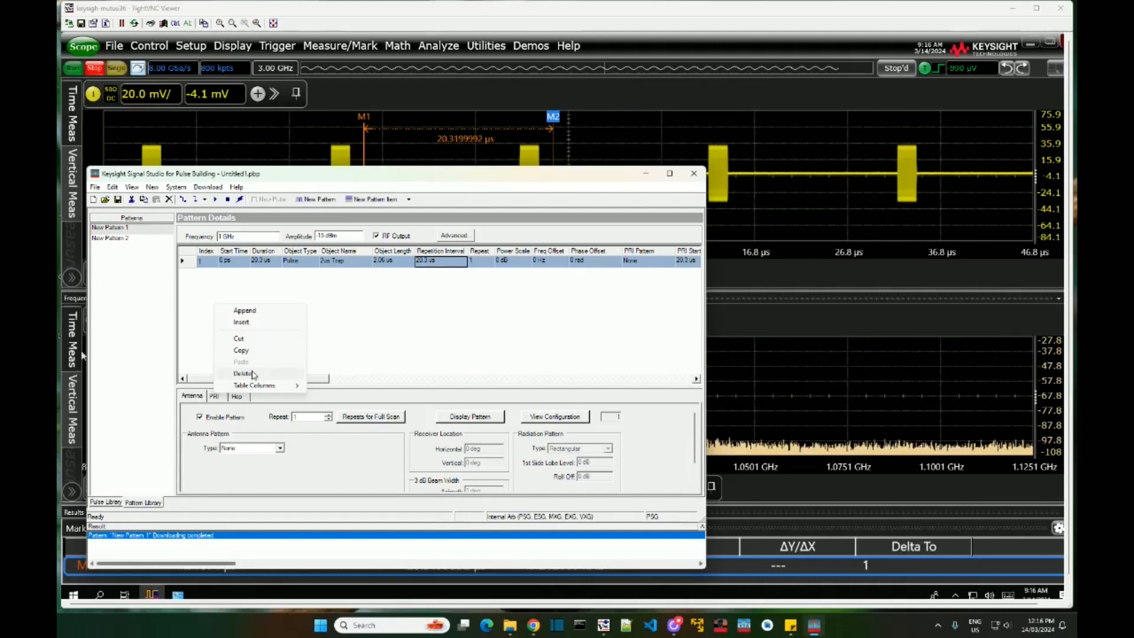
# - Check the version information of Signal Studio for Pulse Building and close it again
pyautogui.click(365, 349)
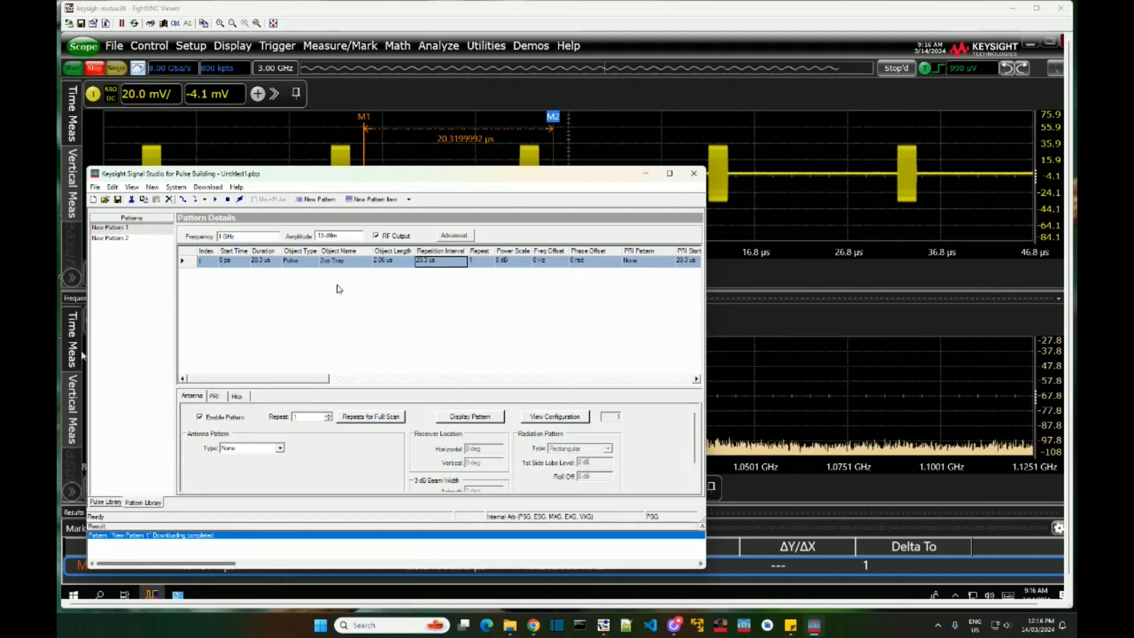
pyautogui.click(236, 187)
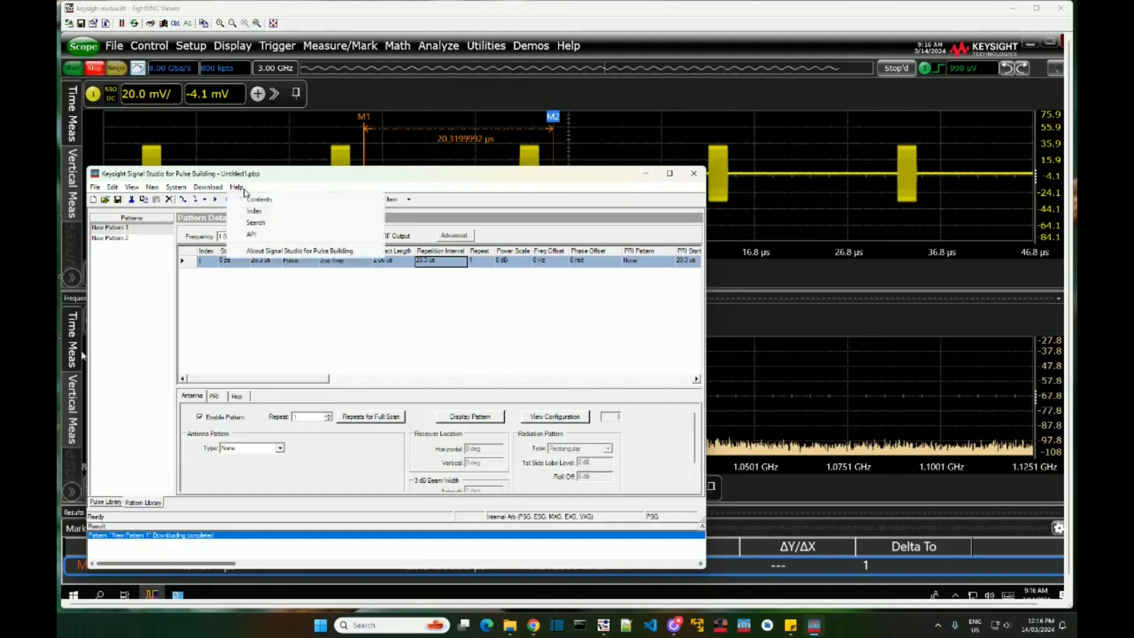
pyautogui.click(251, 258)
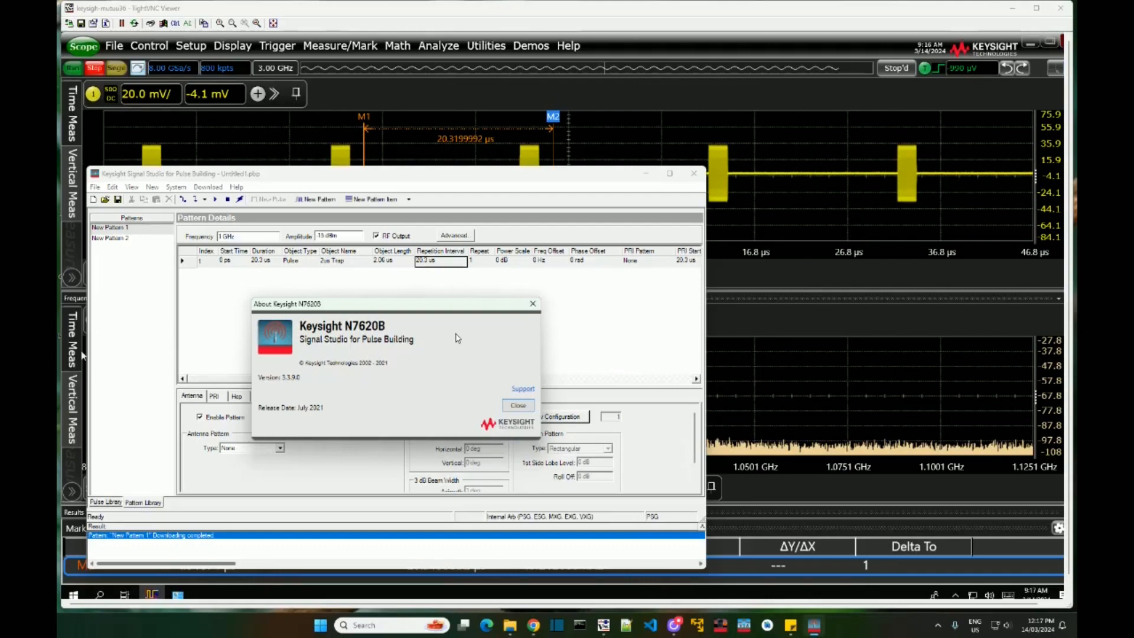
pyautogui.click(516, 405)
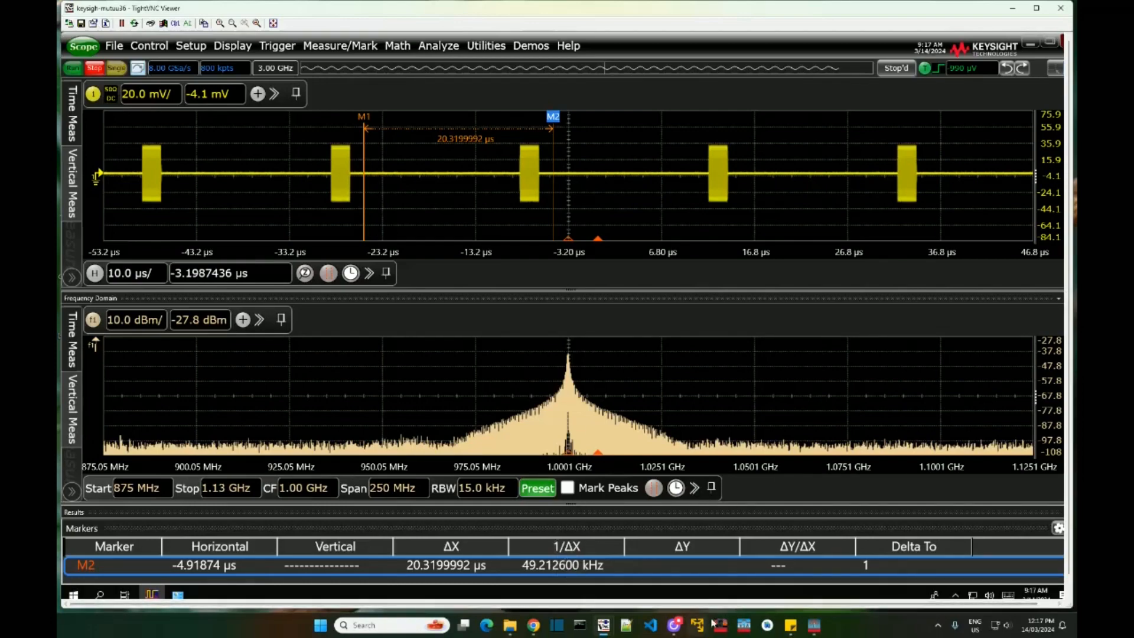
# - Switch to the spectrum analyzer's TightVNC window and place it over the right part of the oscilloscope window
pyautogui.moveTo(602, 625)
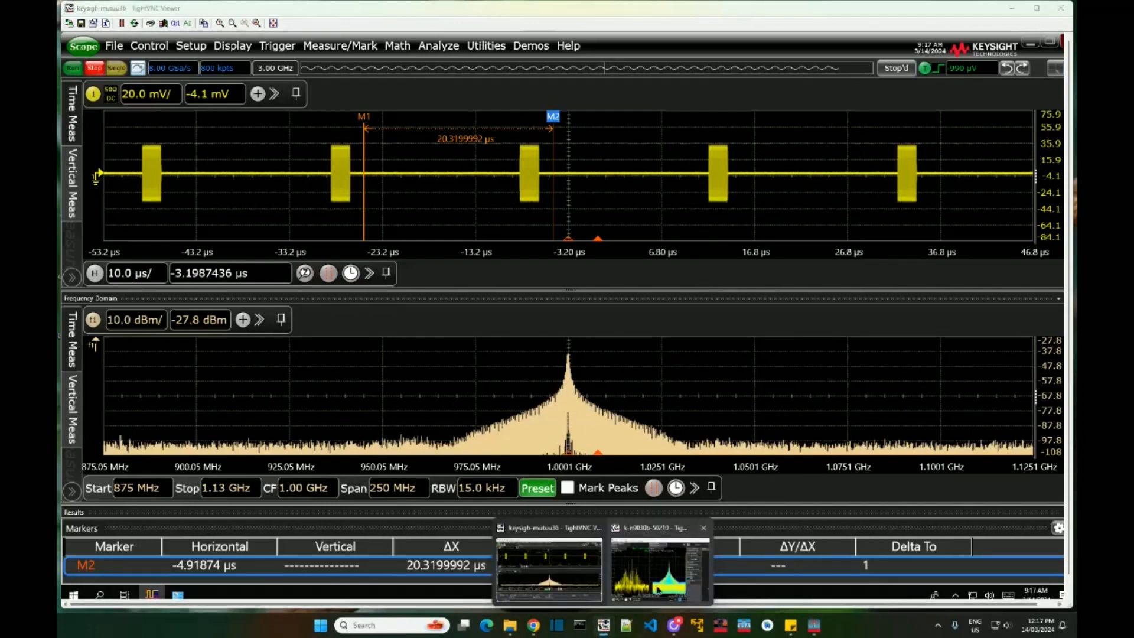
pyautogui.click(697, 549)
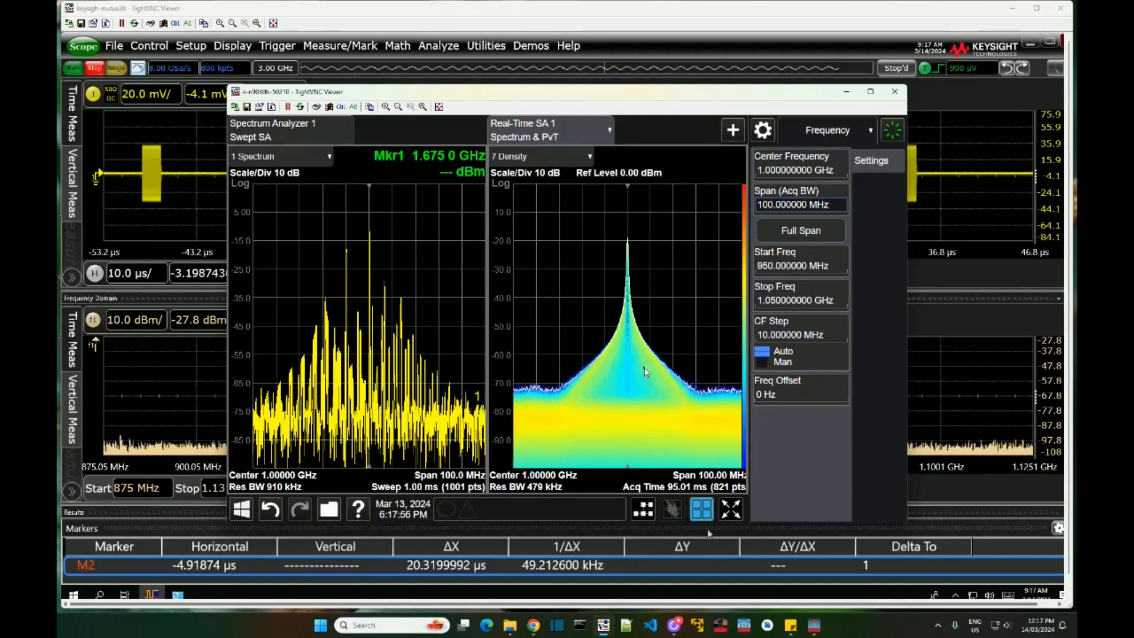
pyautogui.moveTo(649, 99); pyautogui.dragTo(793, 88)
pyautogui.click(342, 329)
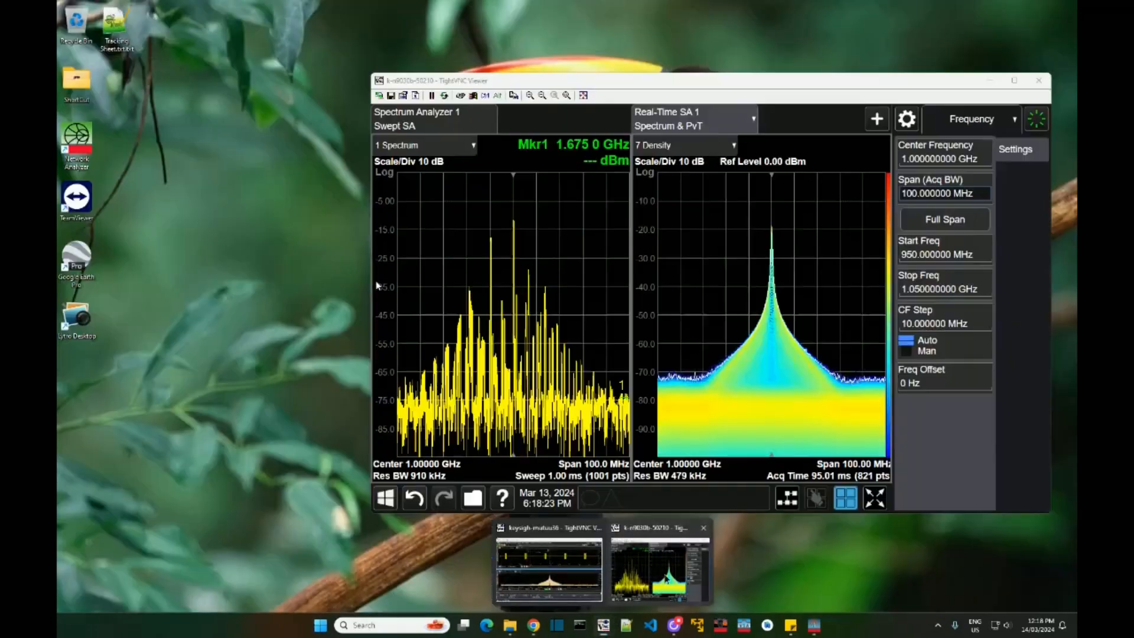
pyautogui.click(656, 577)
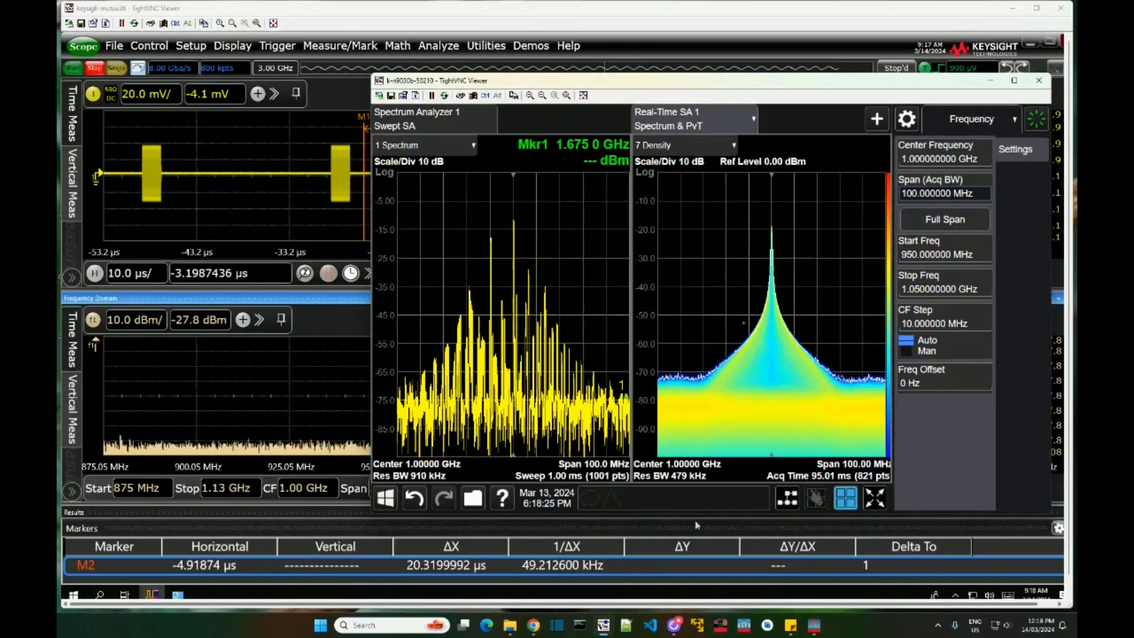
# - Switch to Signal Studio for Pulse Building and stop the signal playback on the generator
pyautogui.moveTo(814, 625)
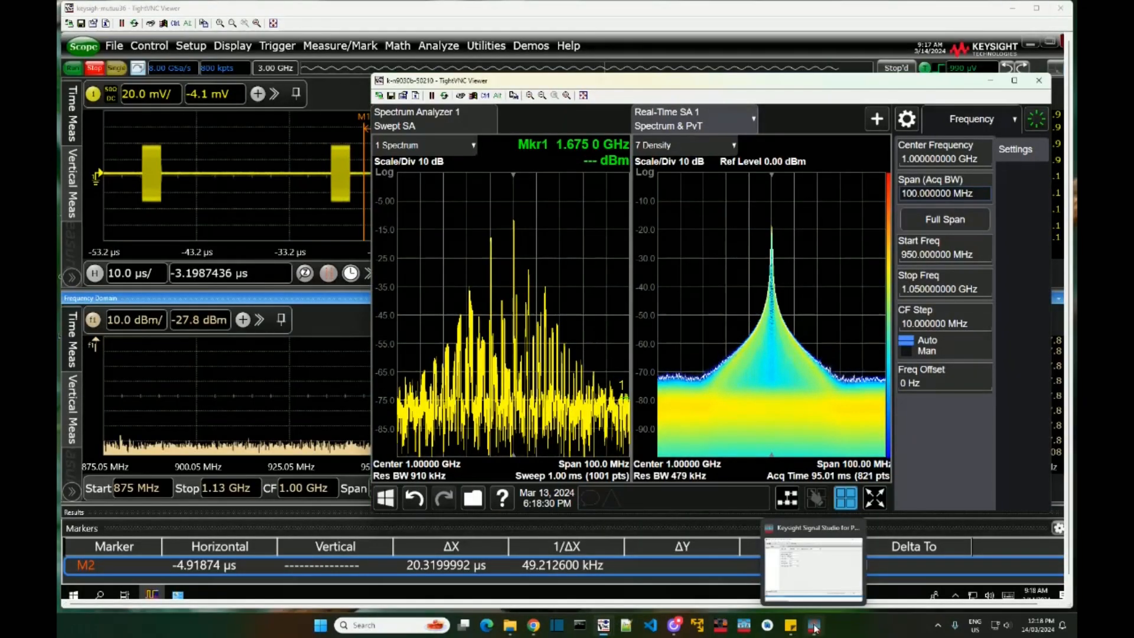
pyautogui.click(813, 625)
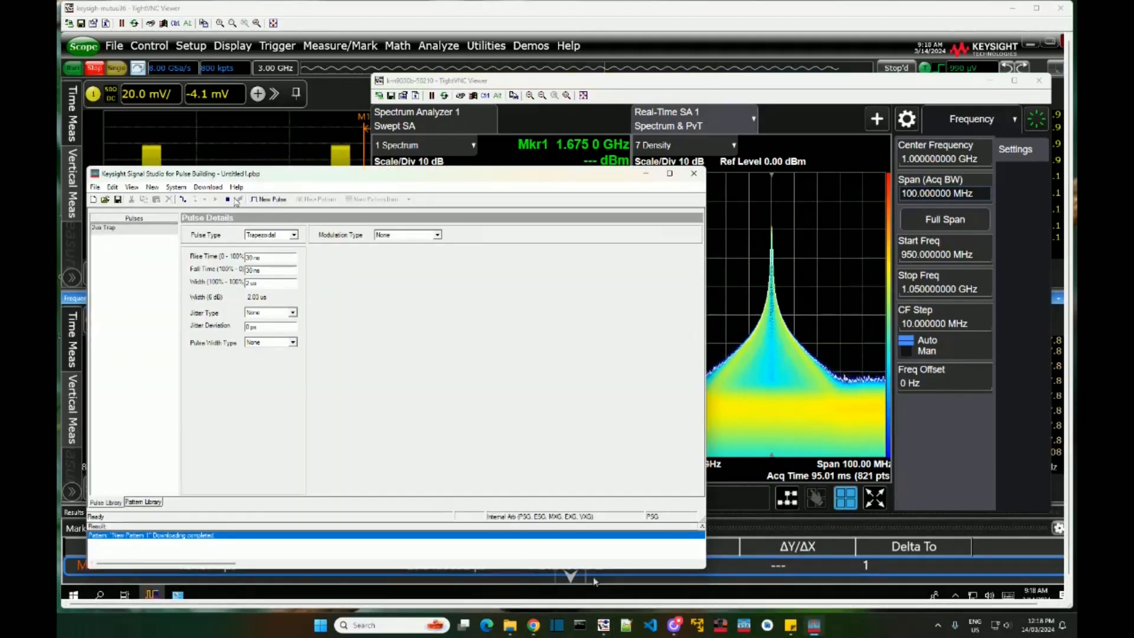
pyautogui.click(229, 200)
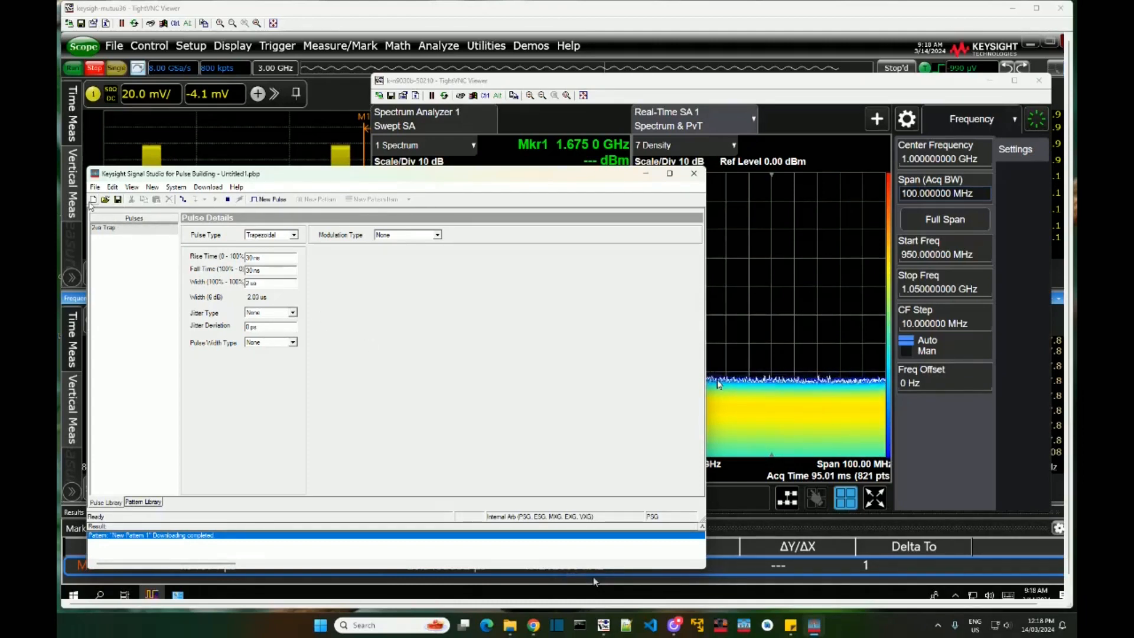
# - Start a new project without saving the current one, then move the application window up and enlarge it
pyautogui.click(92, 201)
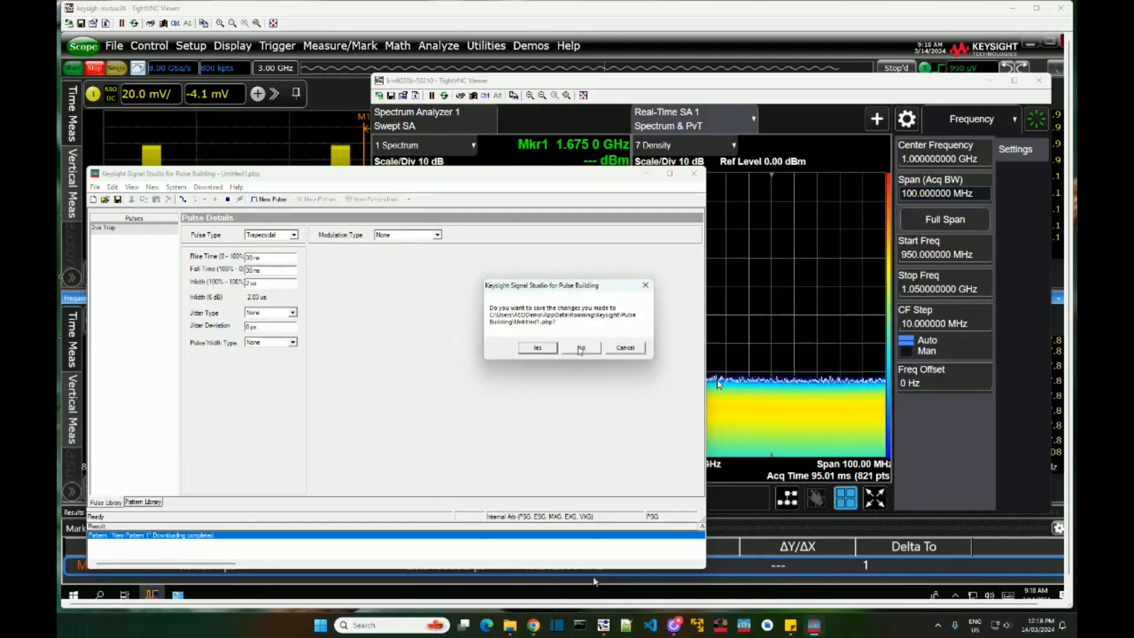
pyautogui.click(581, 349)
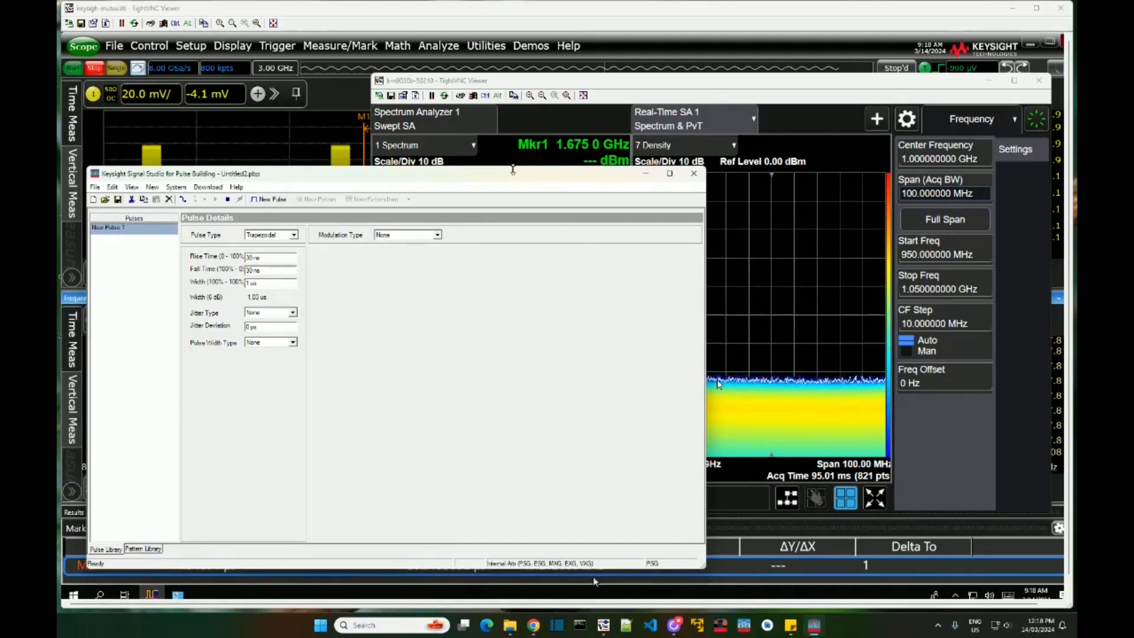
pyautogui.moveTo(514, 172); pyautogui.dragTo(512, 82)
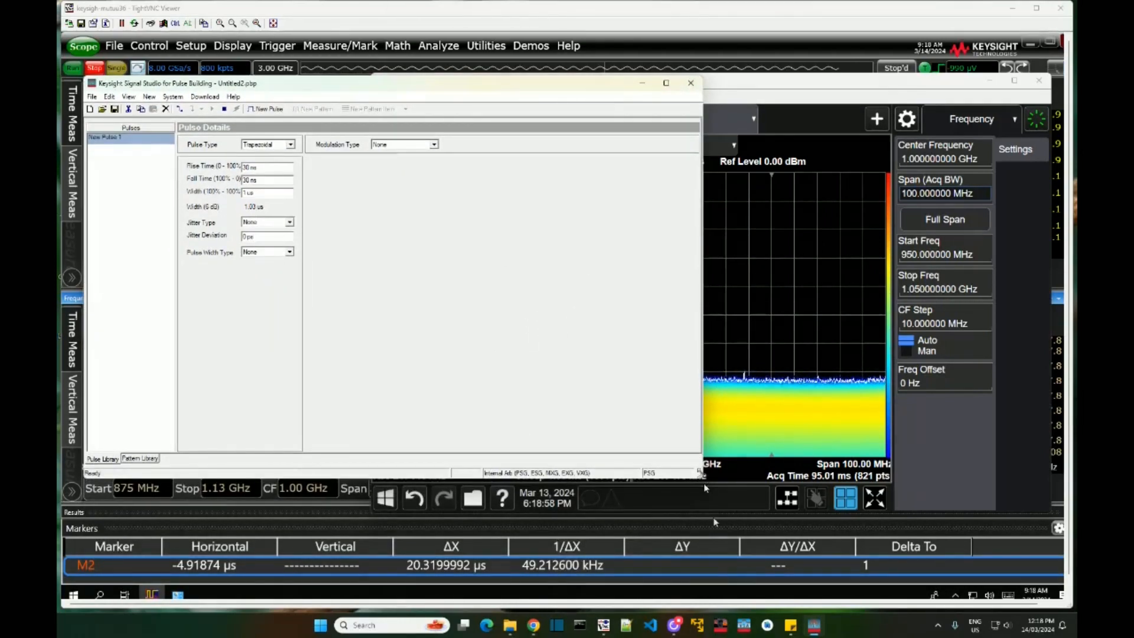
pyautogui.moveTo(701, 474); pyautogui.dragTo(802, 566)
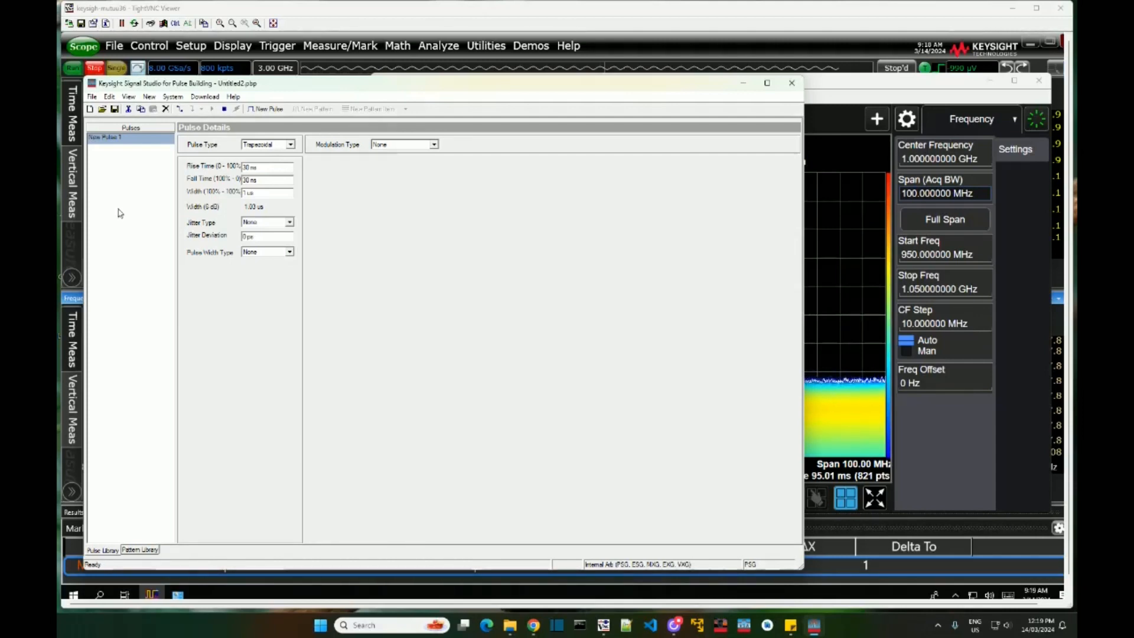
# - Set the new pulse's 100%-100% width to 2 us
pyautogui.click(250, 193)
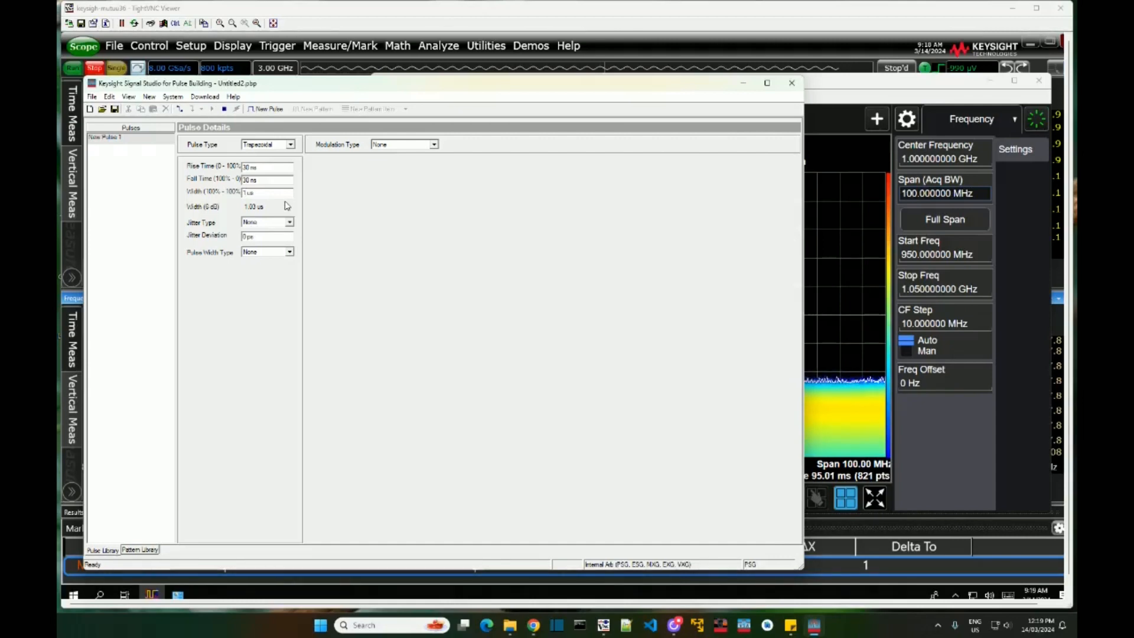
pyautogui.press('BackSpace')
pyautogui.write('2')
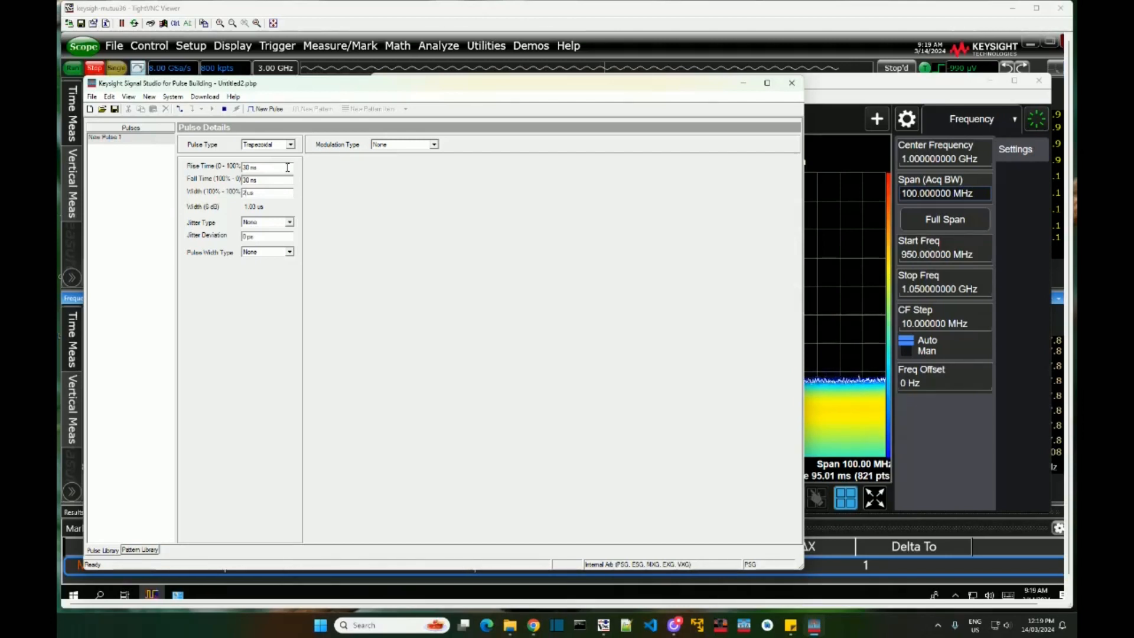
# - Preview the Custom Profile and Custom IQ pulse types and the modulation choices, returning to Trapezoidal with modulation None
pyautogui.click(291, 145)
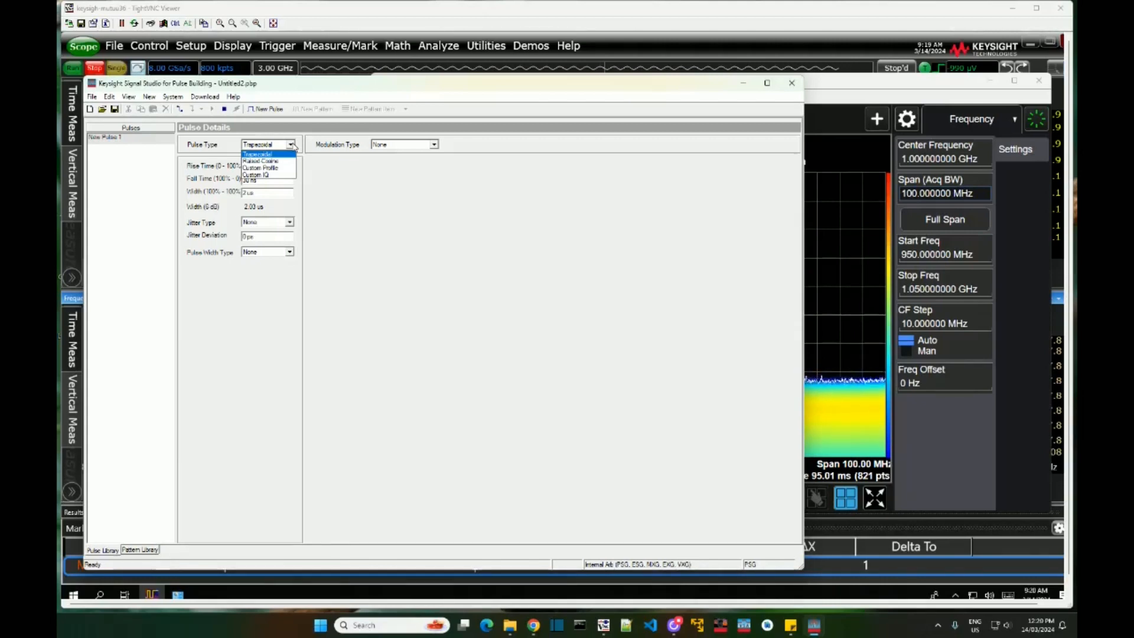
pyautogui.click(265, 169)
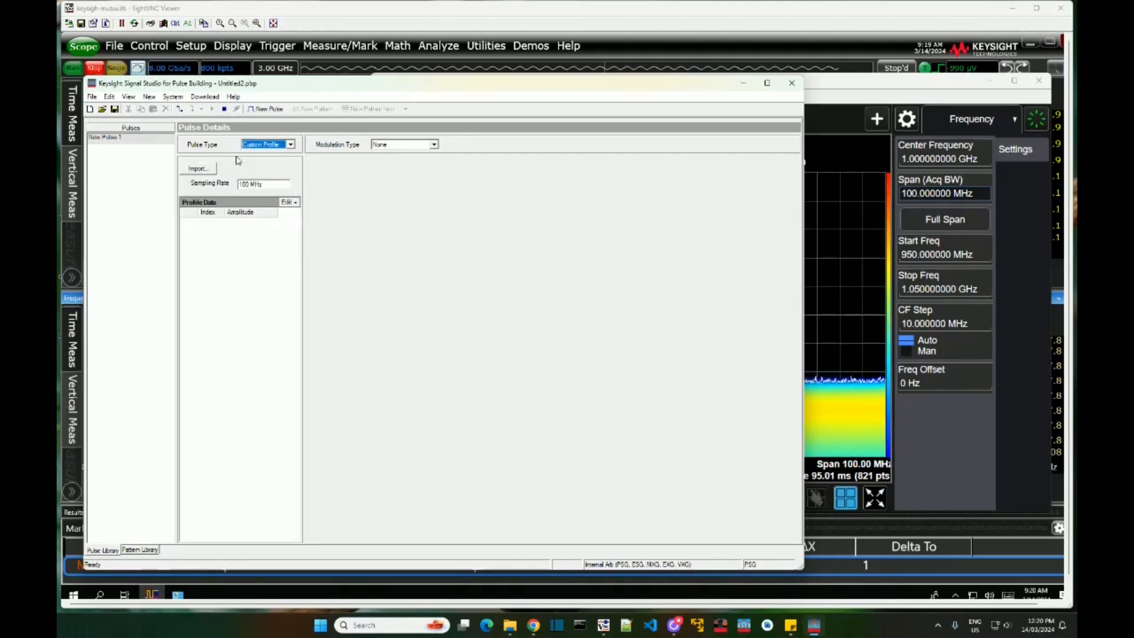
pyautogui.click(199, 169)
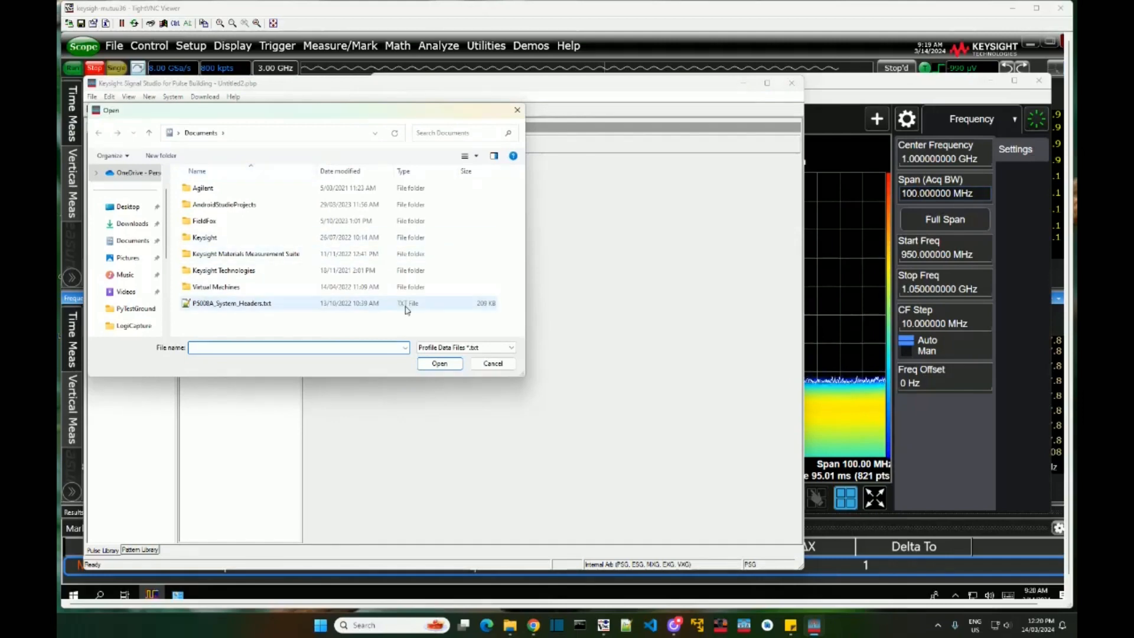
pyautogui.click(492, 363)
pyautogui.click(290, 144)
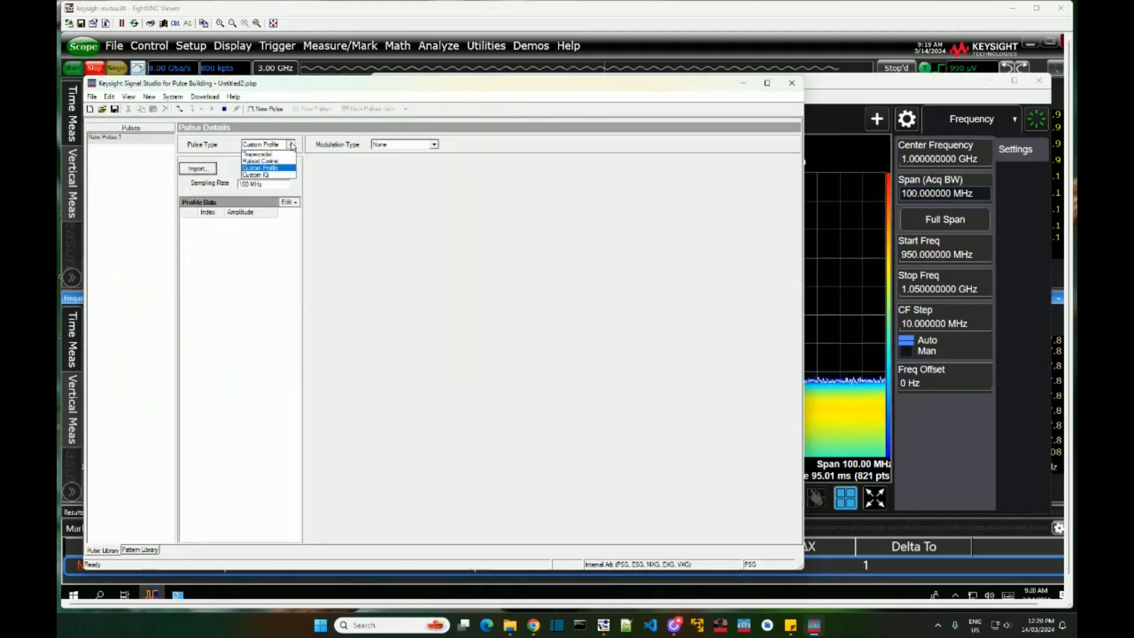
pyautogui.click(277, 176)
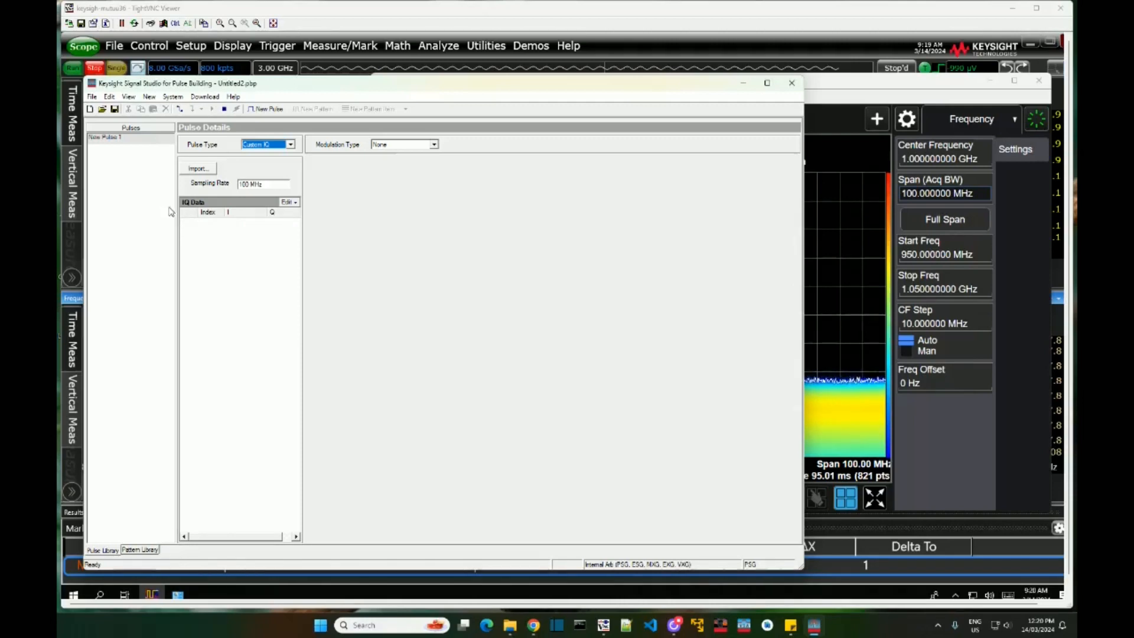
pyautogui.click(290, 145)
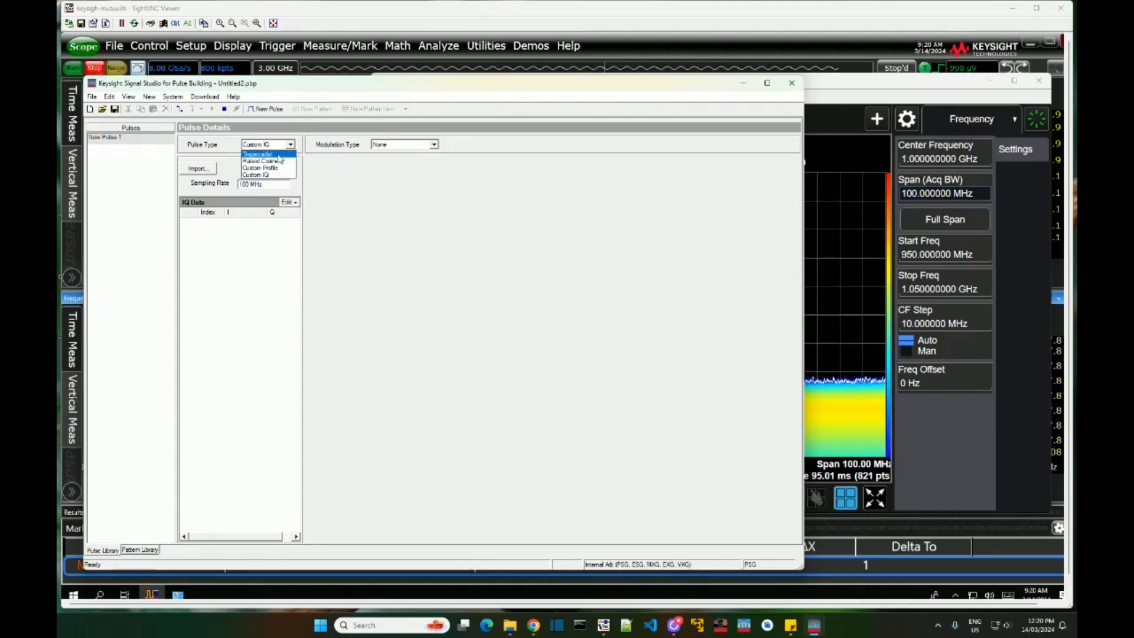
pyautogui.click(279, 156)
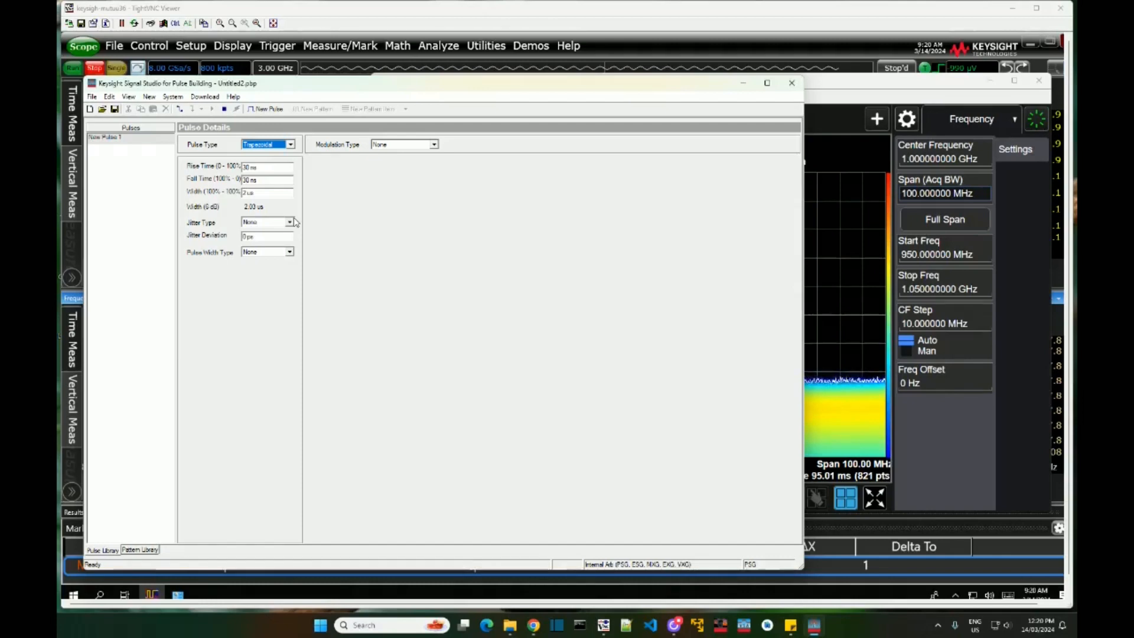
pyautogui.click(434, 146)
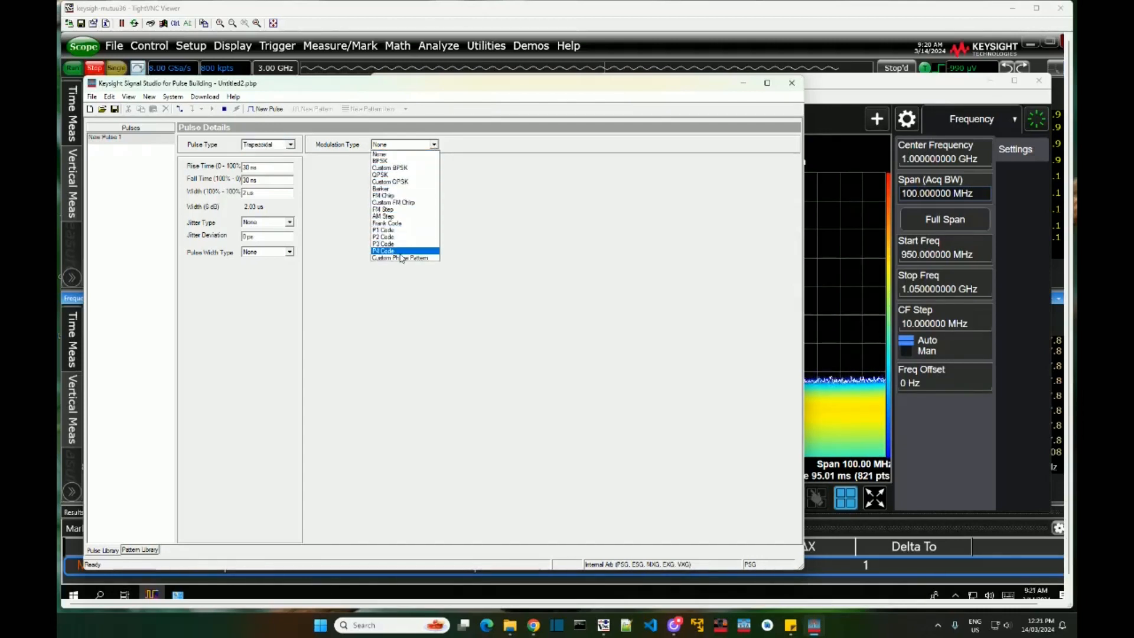
pyautogui.click(429, 157)
# - Rename the pulse in the pulse library as "2us Trap"
pyautogui.click(136, 218)
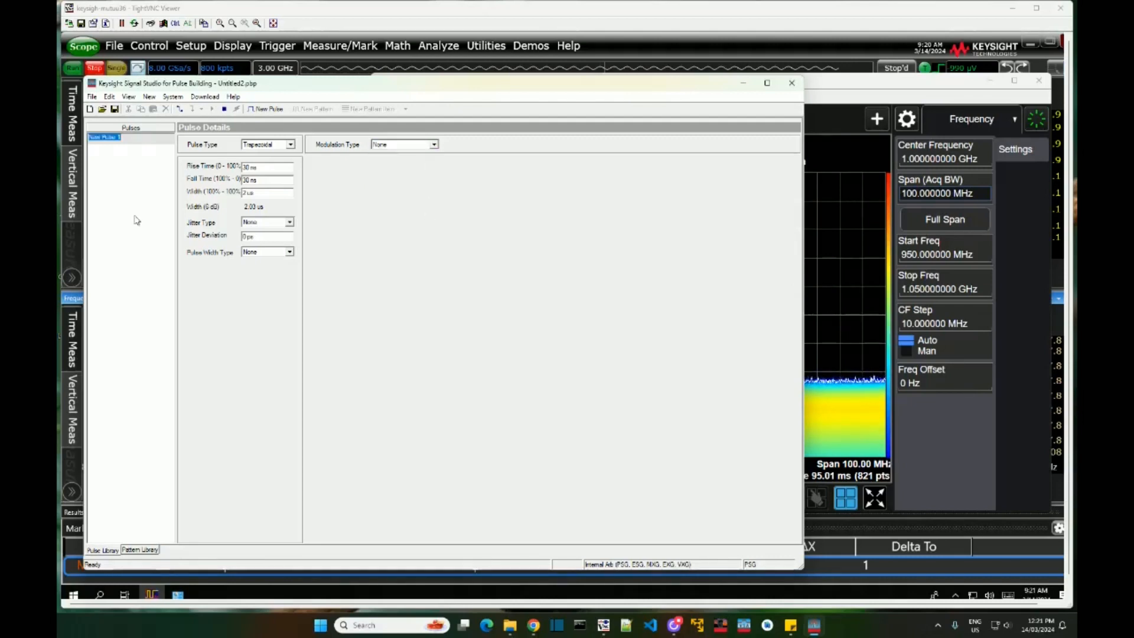
pyautogui.rightClick(144, 140)
pyautogui.click(173, 217)
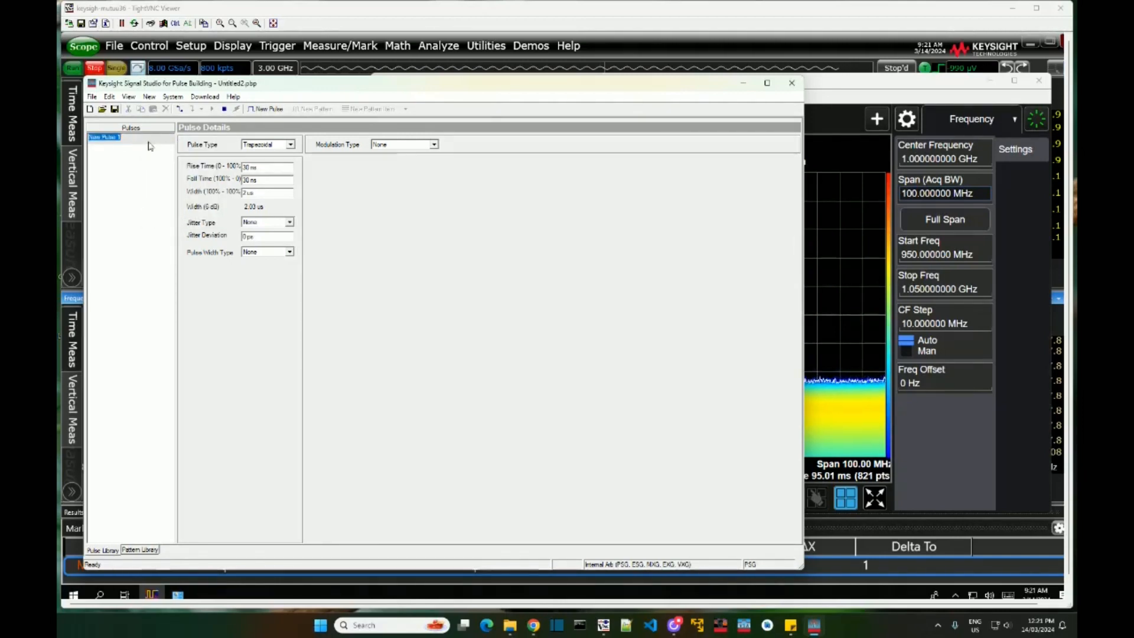
pyautogui.write('2us Trap')
pyautogui.press('Return')
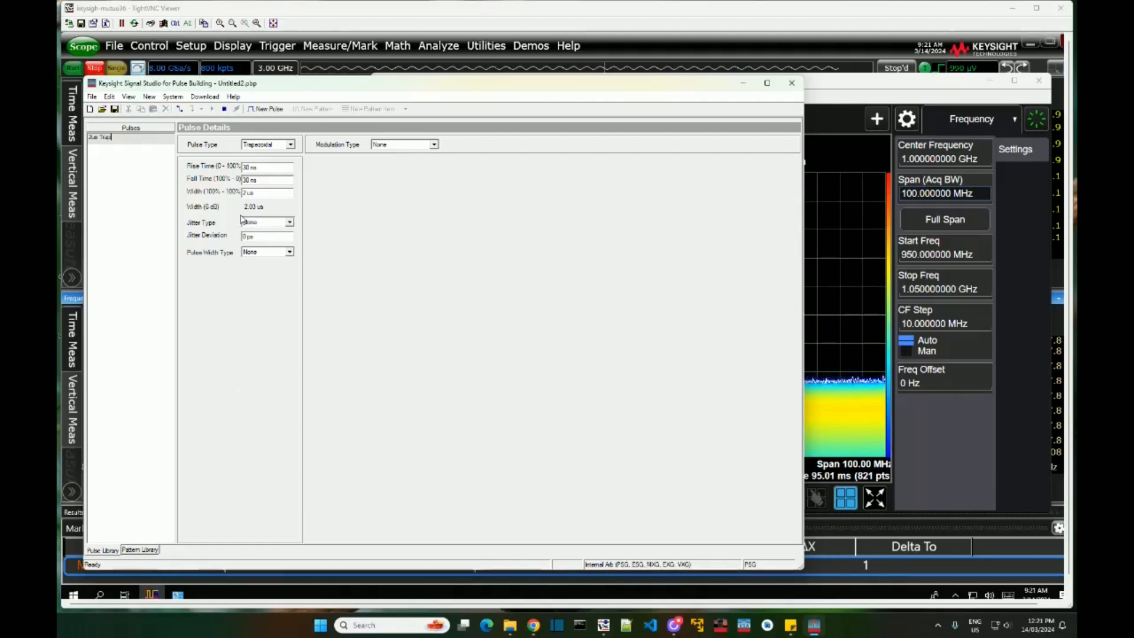
# - Add a second pulse named "4us Trap" and set its 100%-100% width to 4 us
pyautogui.click(268, 110)
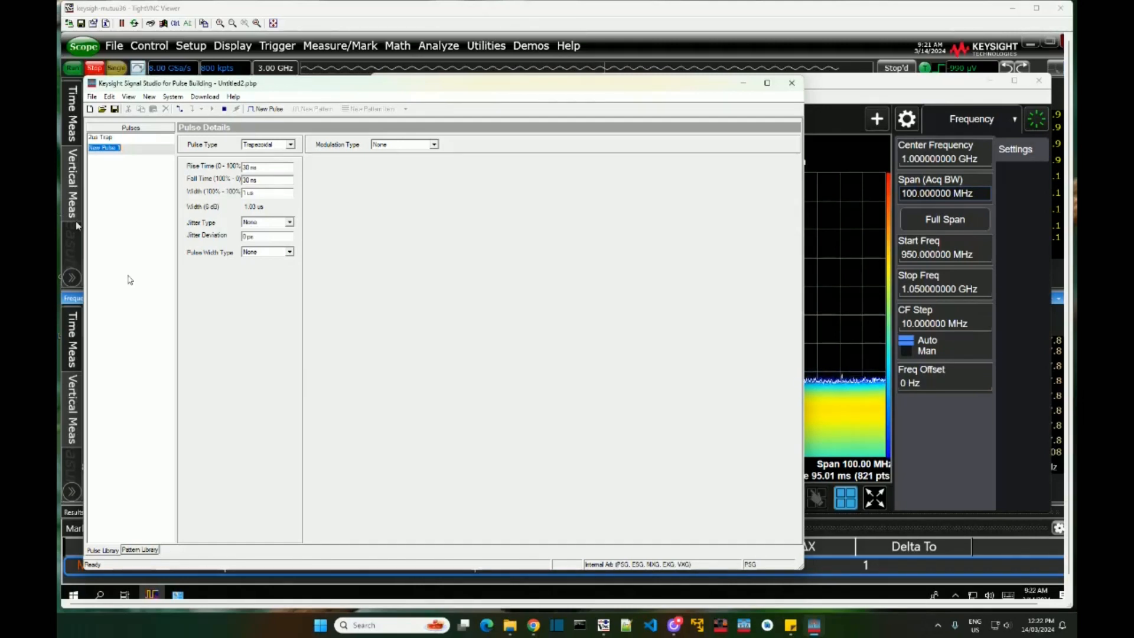
pyautogui.write('4us')
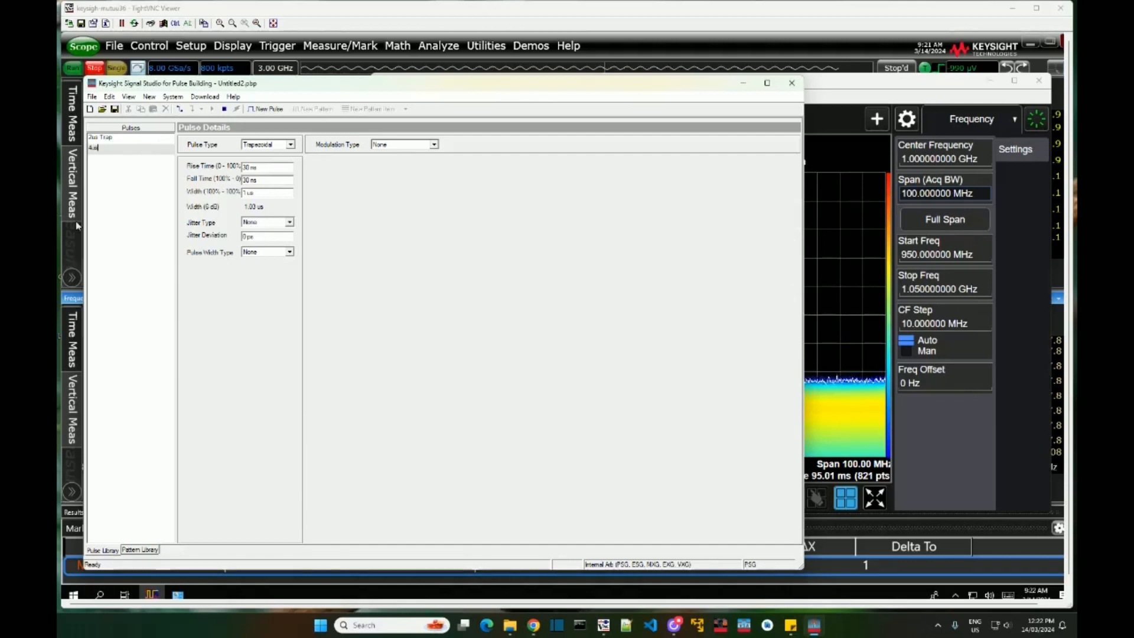
pyautogui.write(' Trap')
pyautogui.press('Return')
pyautogui.hotkey('ctrl', 'a')
pyautogui.write('4us')
pyautogui.press('Return')
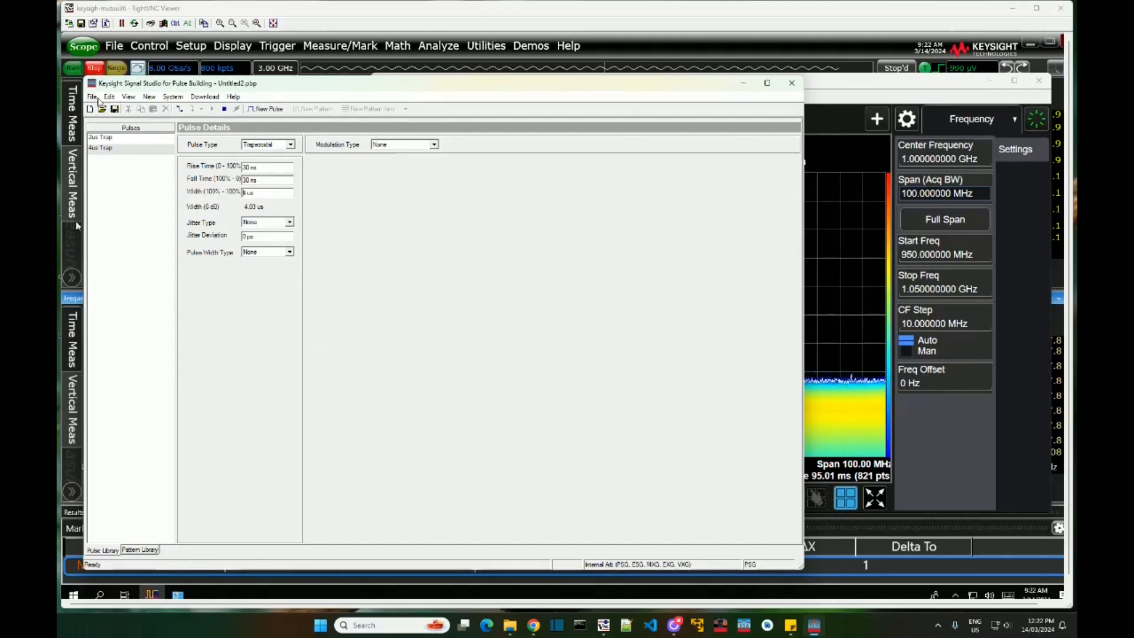
pyautogui.click(95, 98)
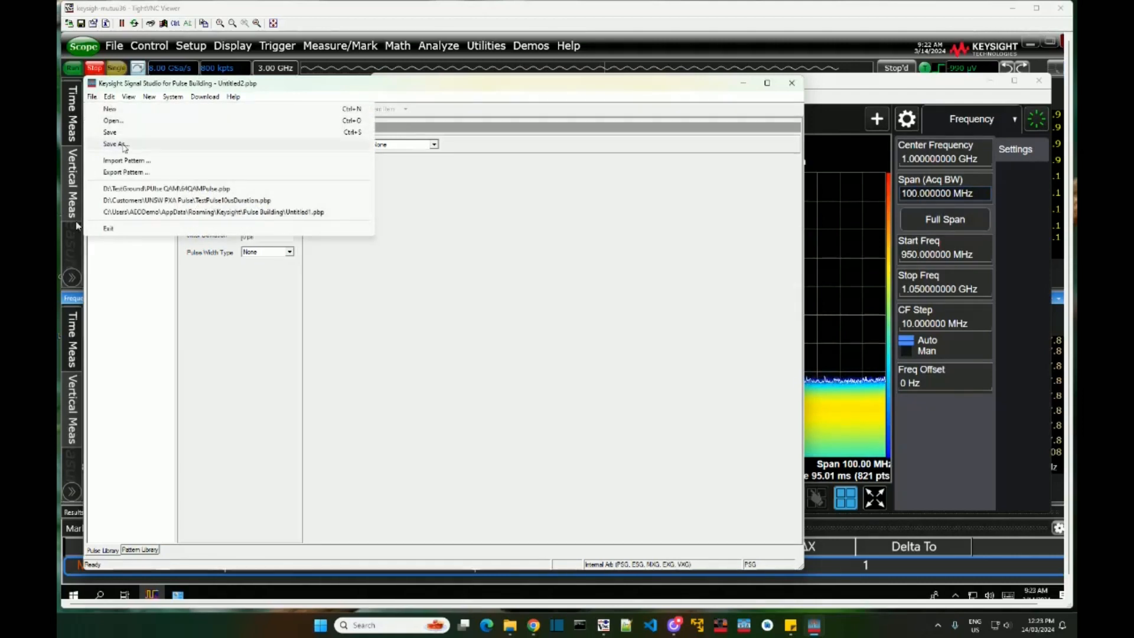
pyautogui.click(133, 286)
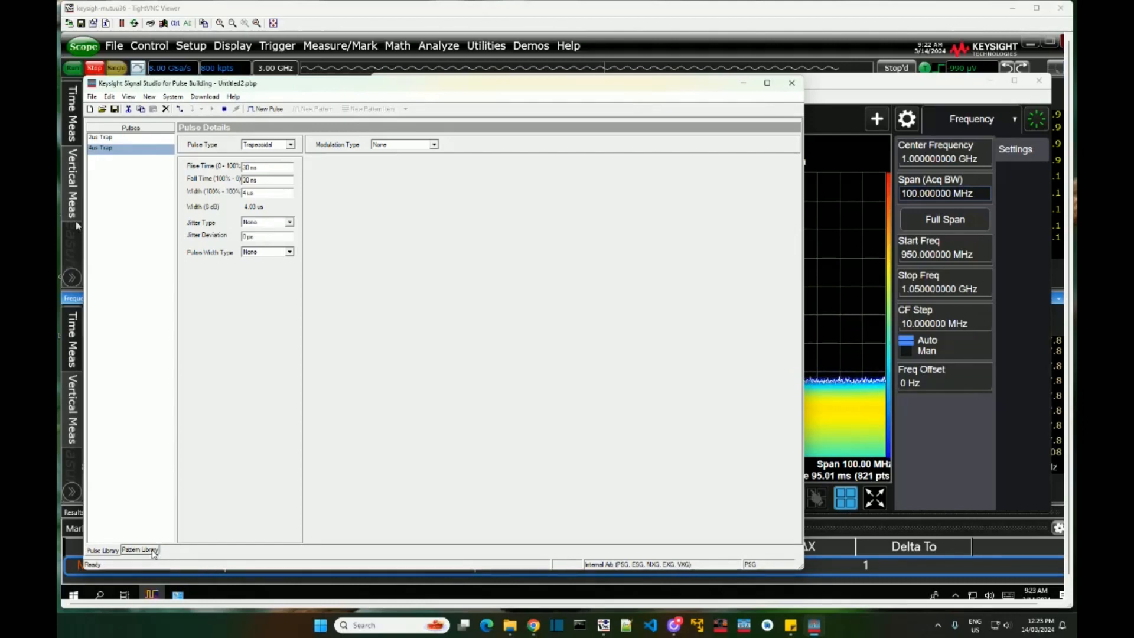
# - Open the pattern library and set the frequency of New Pattern 1 to 1 GHz
pyautogui.click(152, 551)
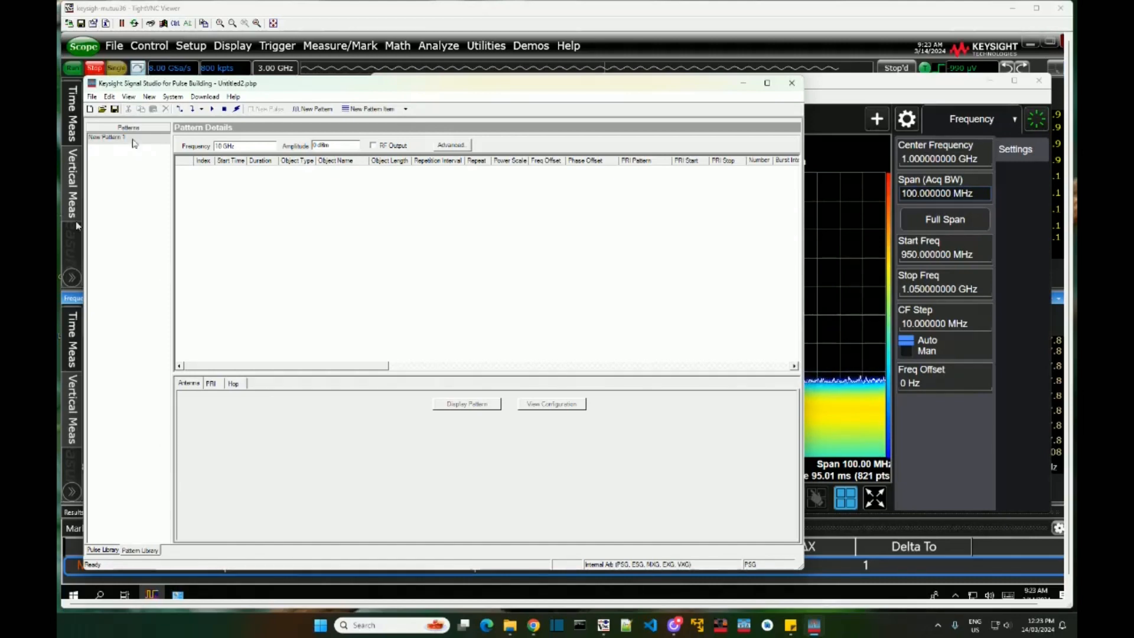
pyautogui.rightClick(134, 142)
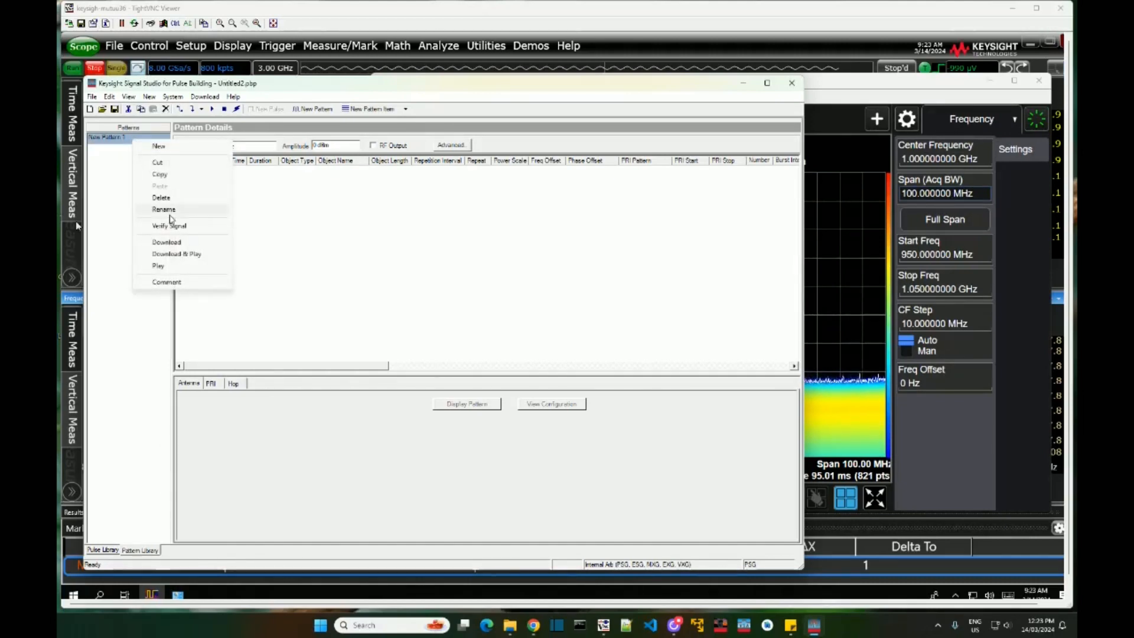
pyautogui.click(286, 254)
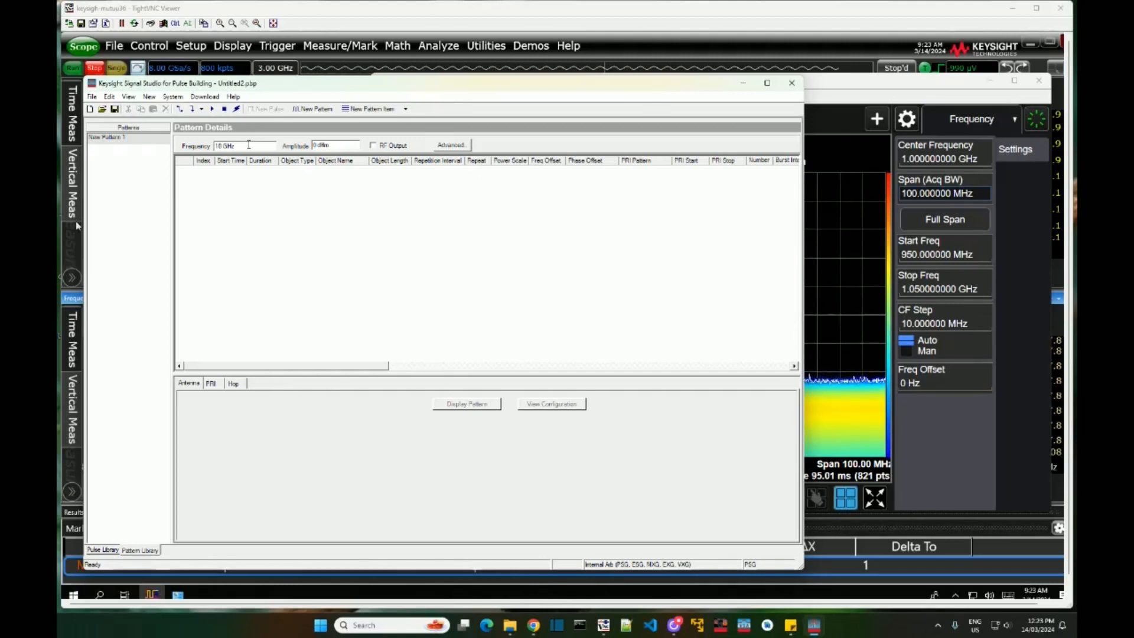
pyautogui.click(225, 146)
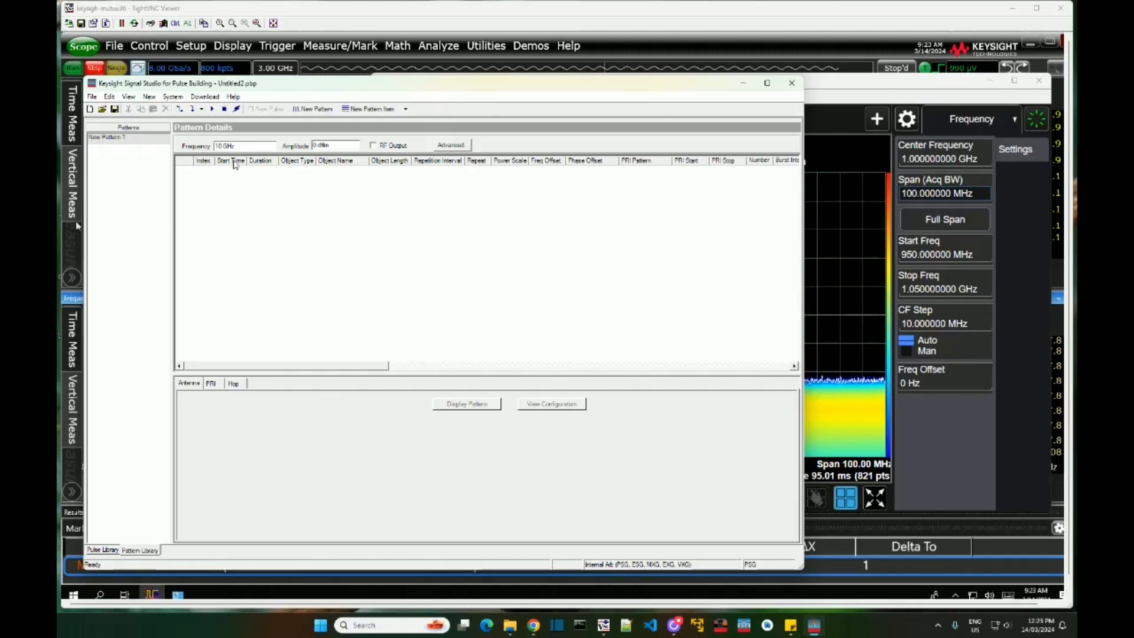
pyautogui.press('BackSpace')
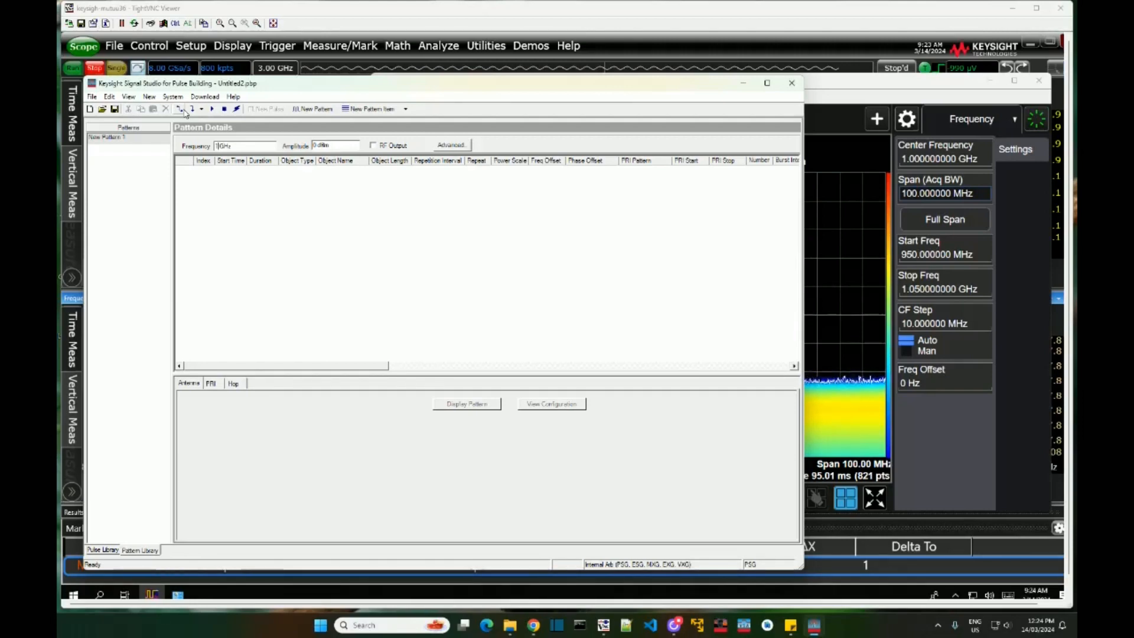
# - Start configuring a new hardware system with a LAN signal generator, enter its IP address and test the I/O connection
pyautogui.click(179, 109)
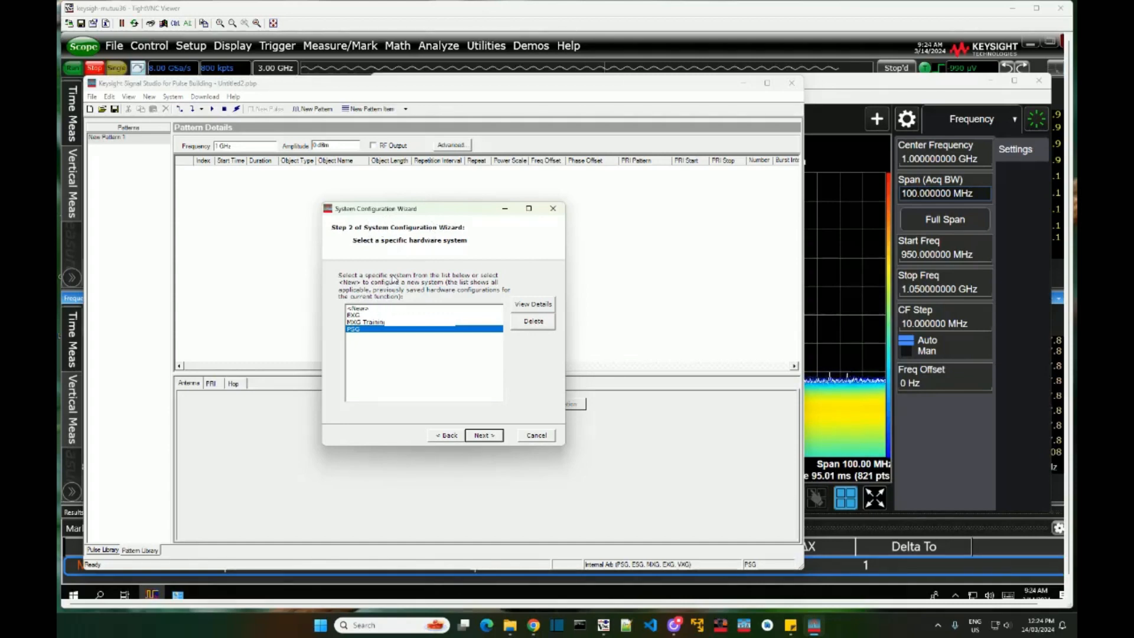
pyautogui.click(371, 309)
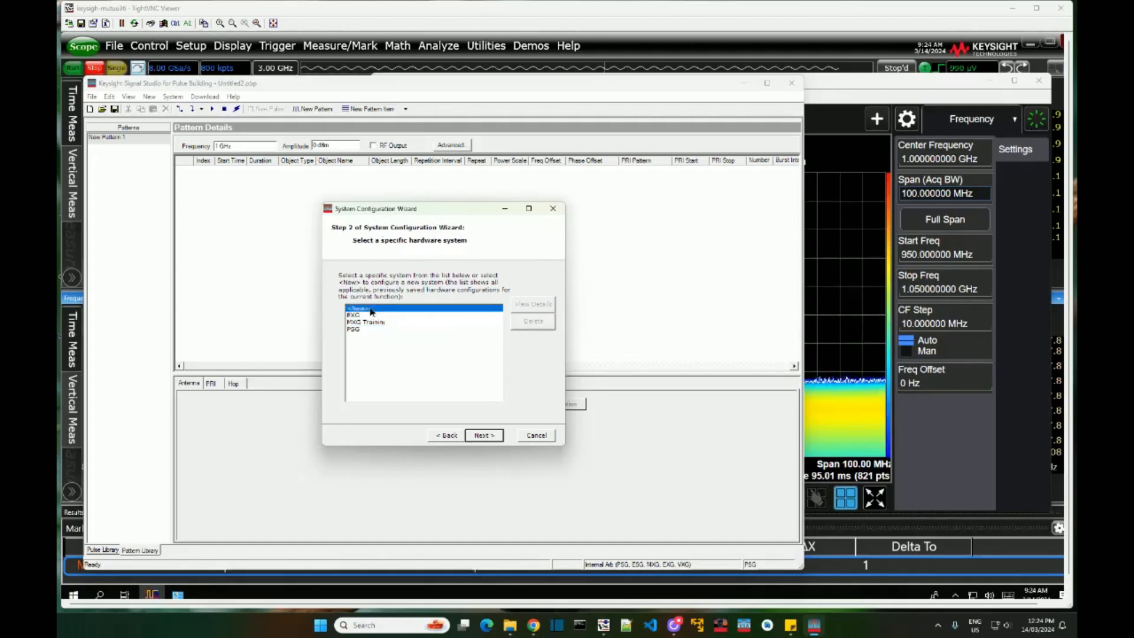
pyautogui.click(495, 438)
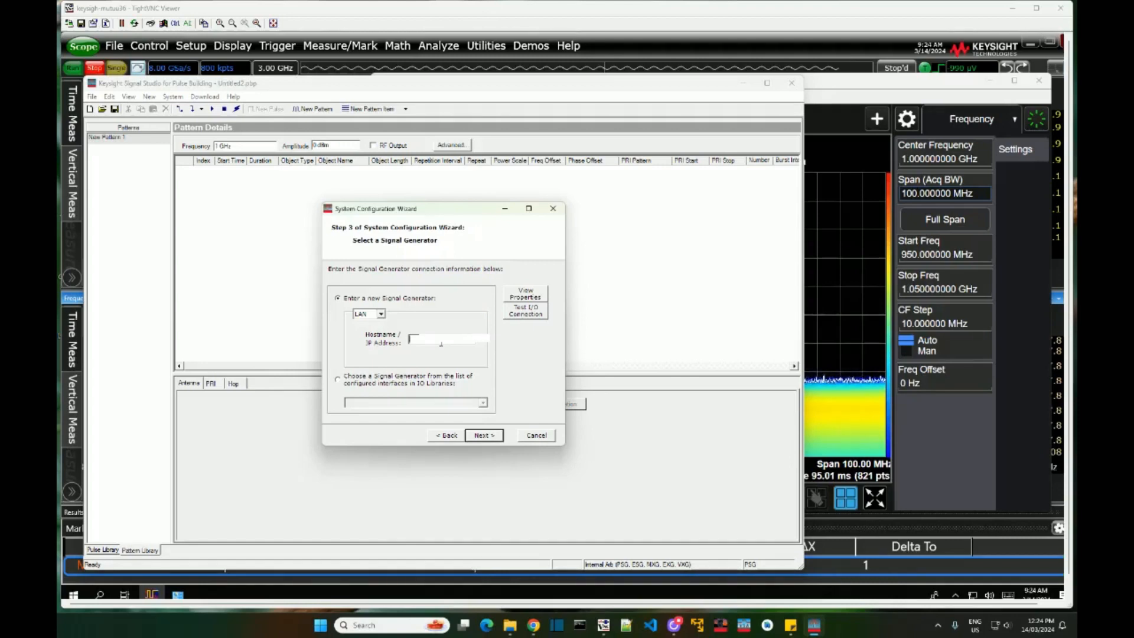
pyautogui.write('10.')
pyautogui.click(529, 316)
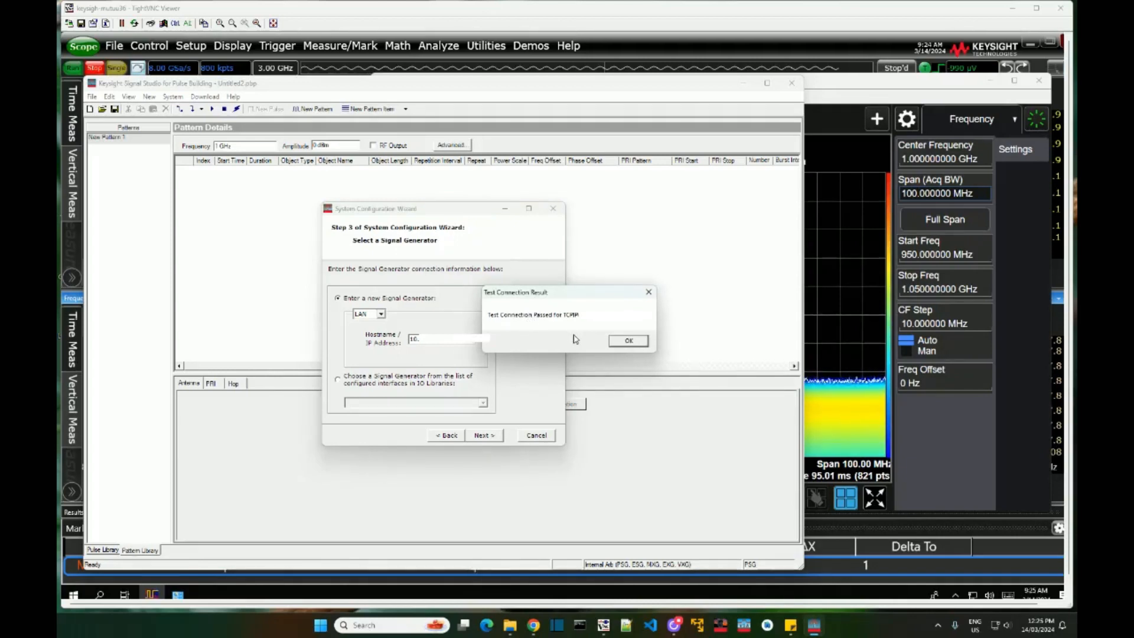
pyautogui.click(623, 345)
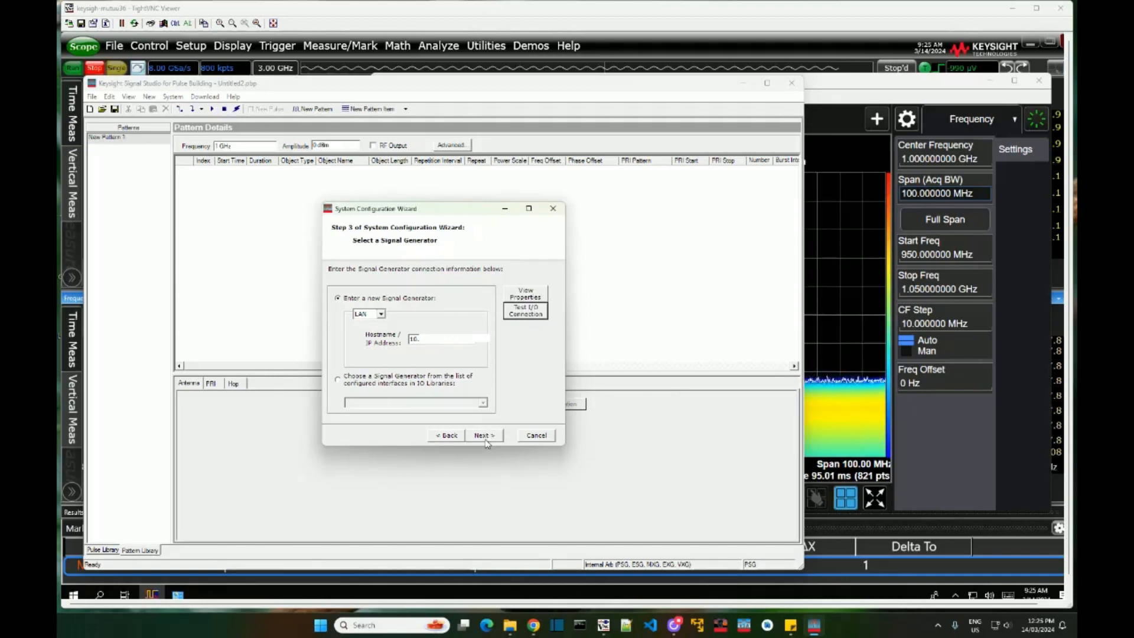
# - Name the new hardware system PSG1 and finish the system configuration
pyautogui.click(485, 437)
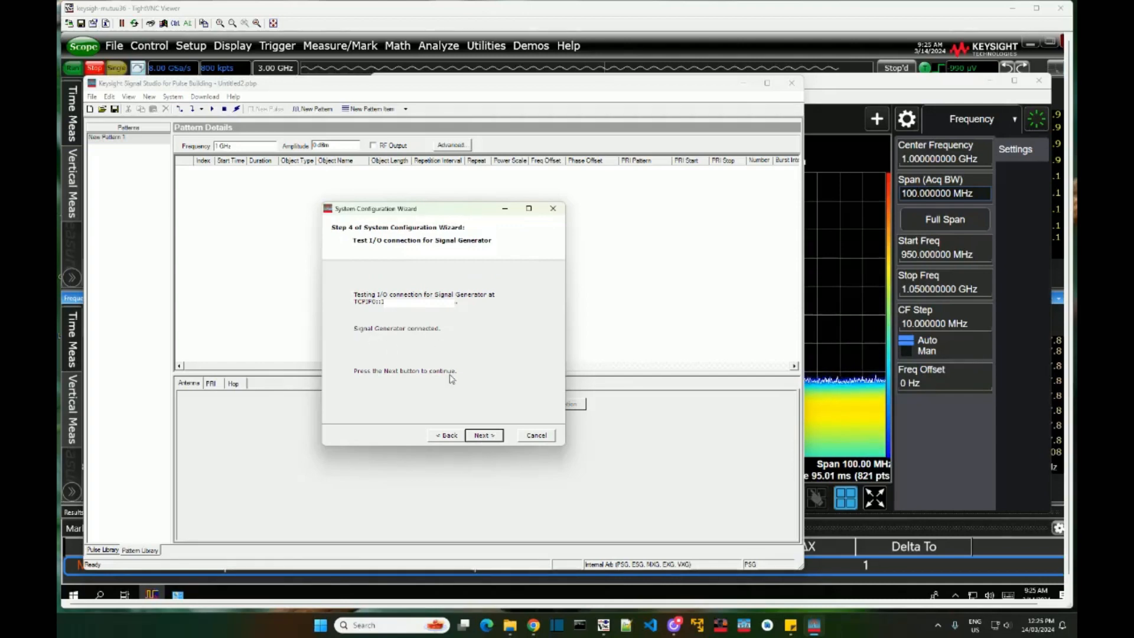
pyautogui.click(483, 437)
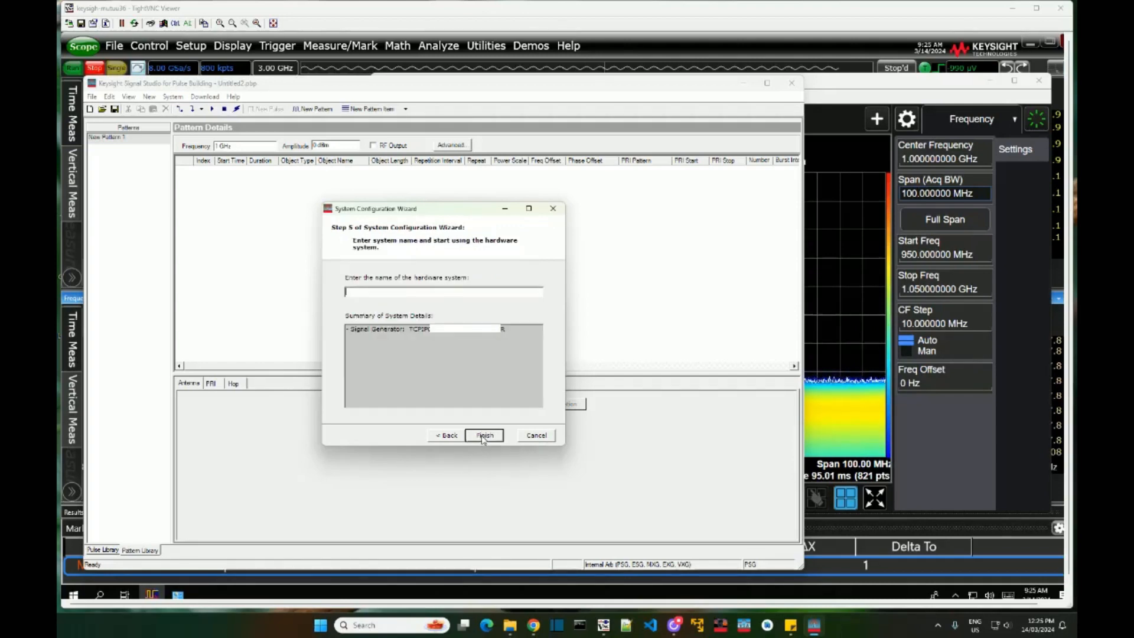
pyautogui.click(417, 292)
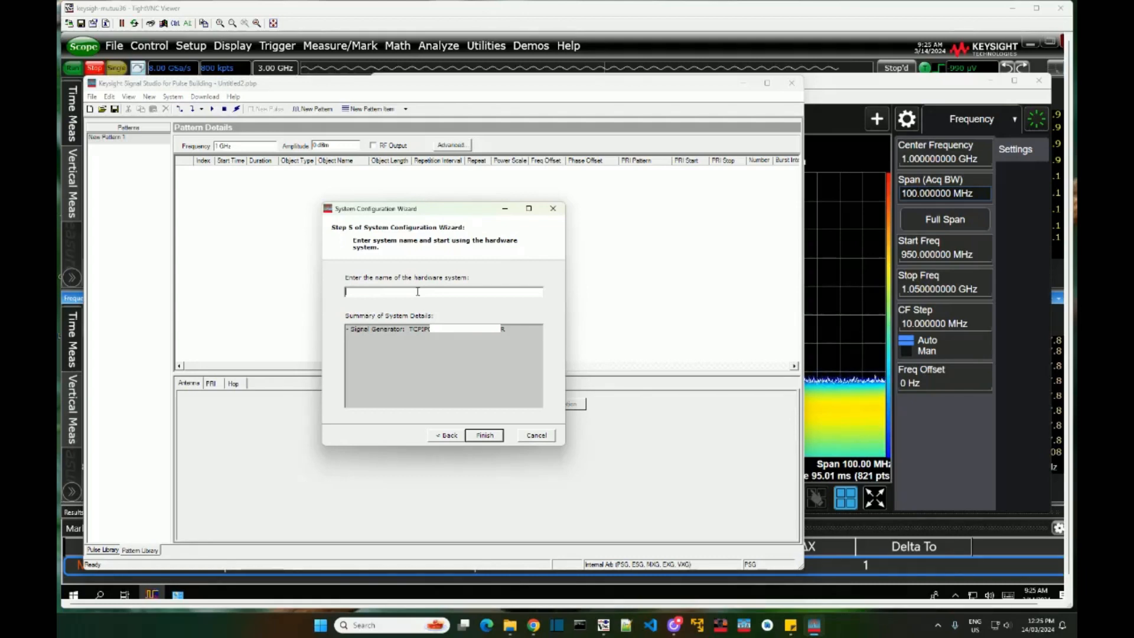
pyautogui.write('PSG1')
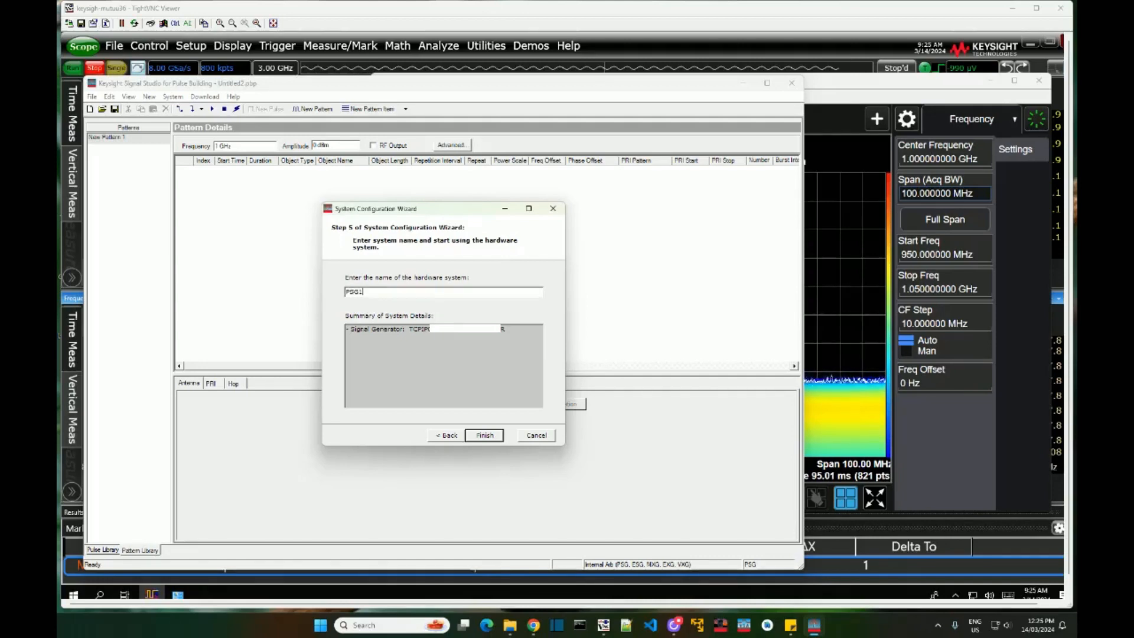
pyautogui.click(485, 434)
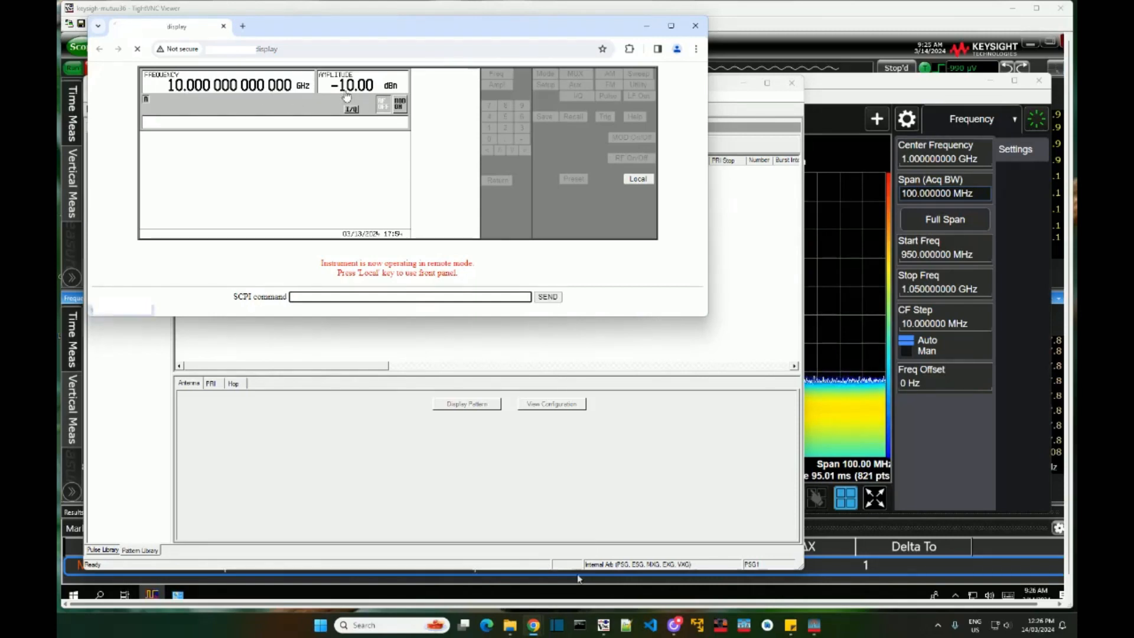
# - Set the pattern's amplitude to -15 dBm and enable the RF output
pyautogui.click(583, 345)
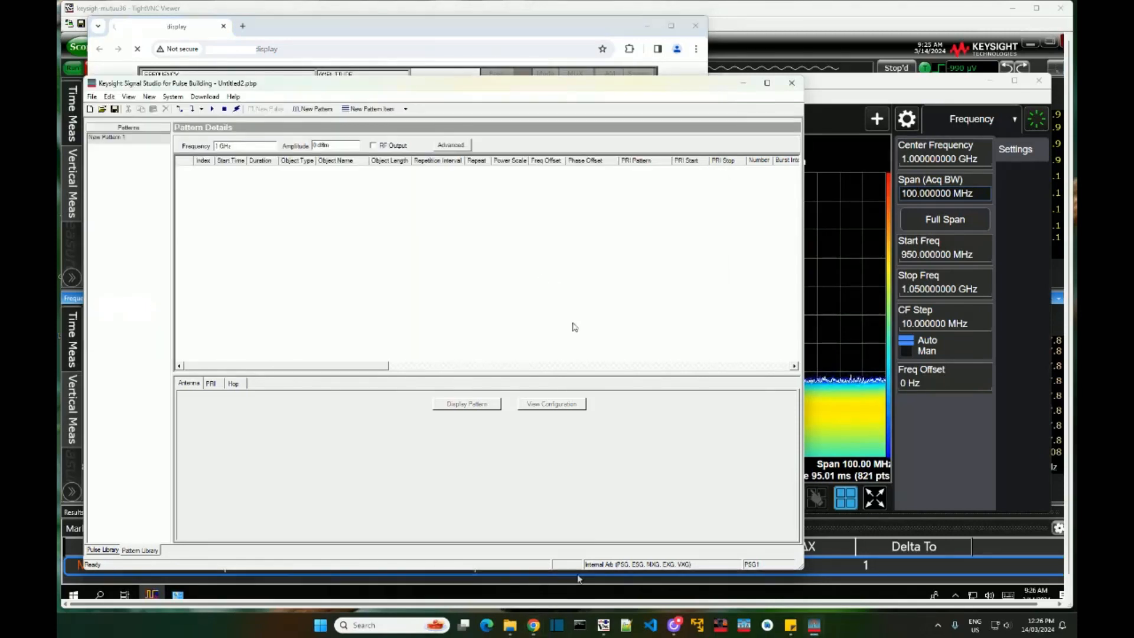
pyautogui.moveTo(401, 94)
pyautogui.mouseDown()
pyautogui.moveTo(404, 108)
pyautogui.moveTo(411, 101)
pyautogui.mouseUp()
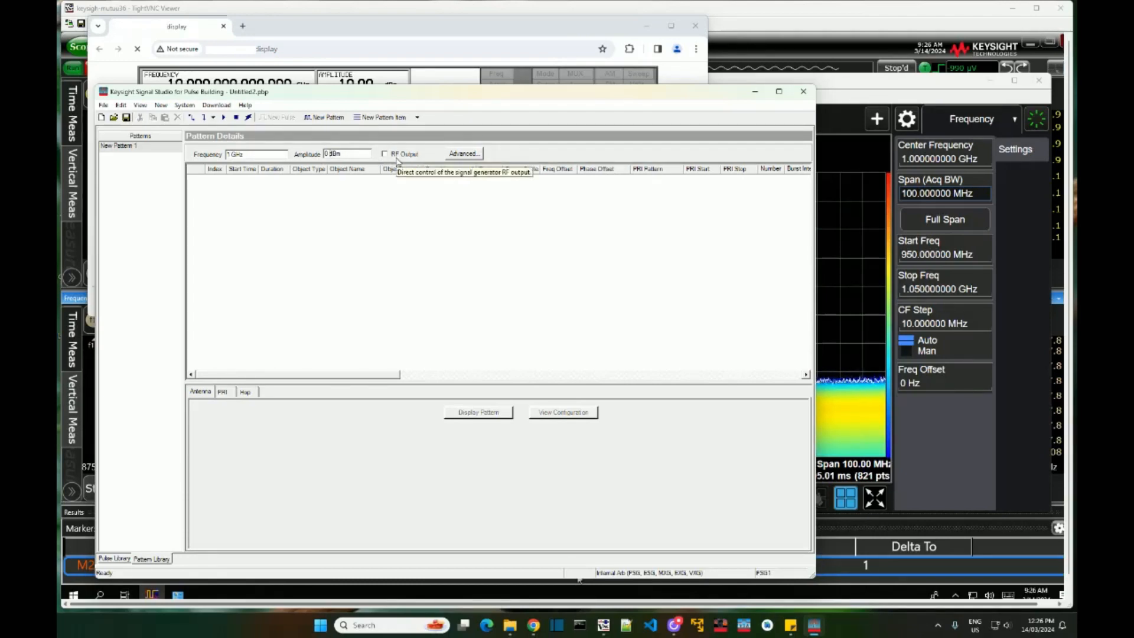
pyautogui.press('BackSpace')
pyautogui.write('-15')
pyautogui.click(385, 154)
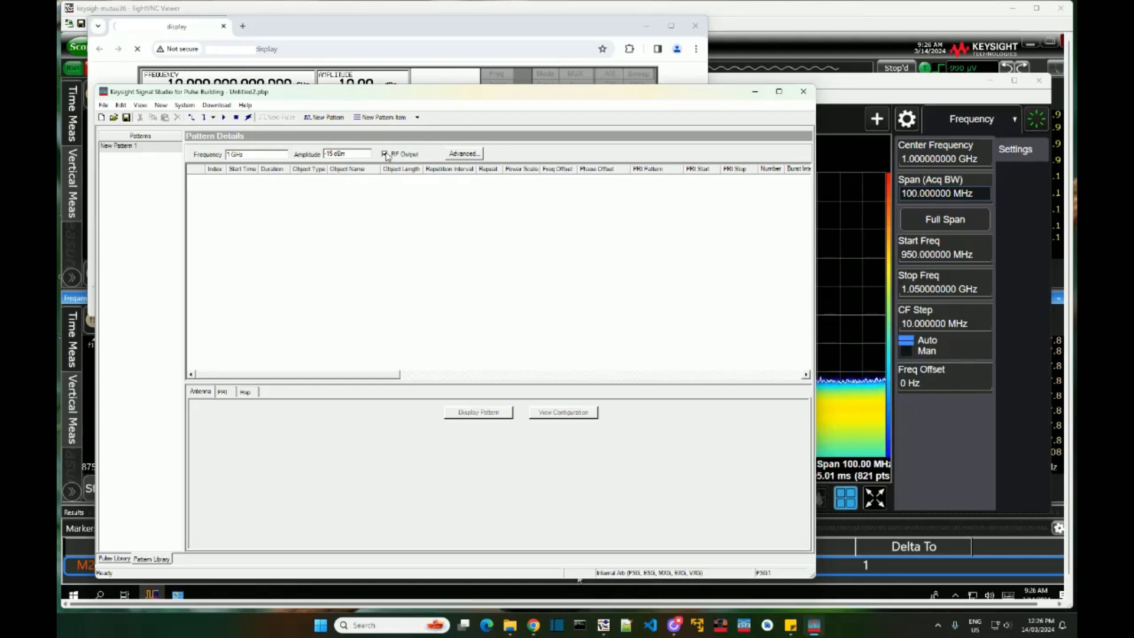
# - Try to play the empty pattern on the signal generator
pyautogui.moveTo(282, 100); pyautogui.dragTo(300, 126)
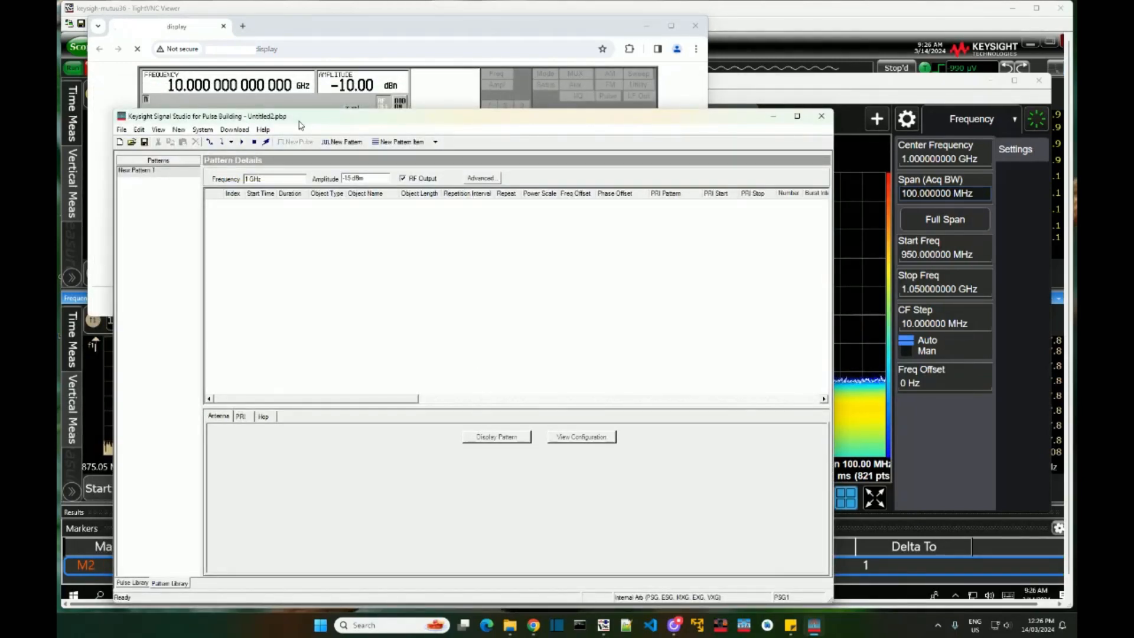
pyautogui.click(244, 145)
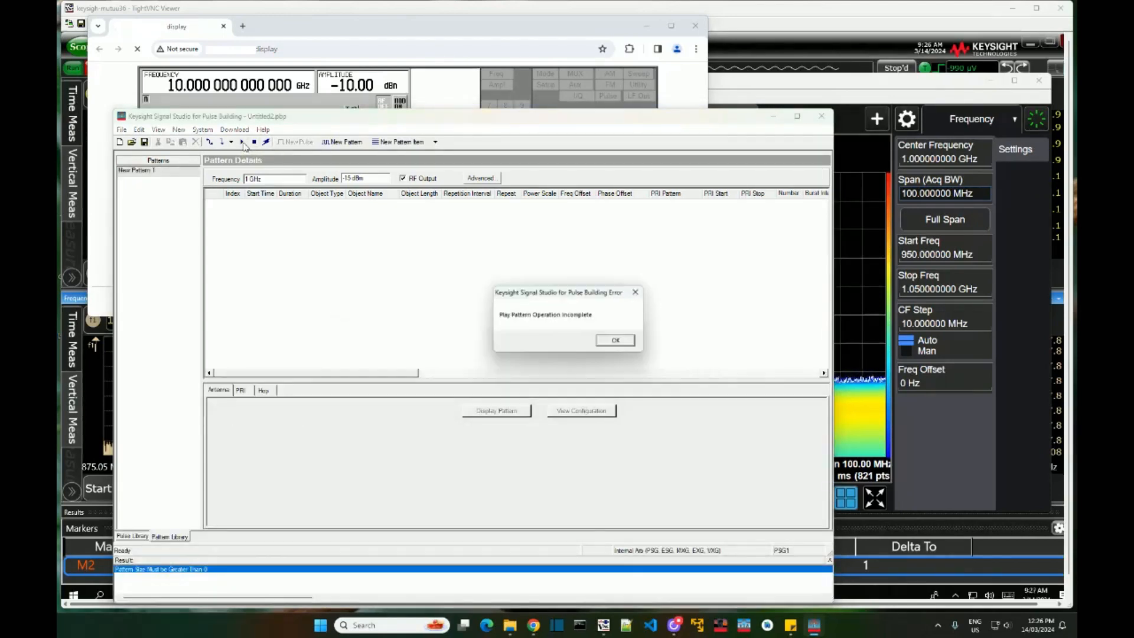
pyautogui.click(614, 347)
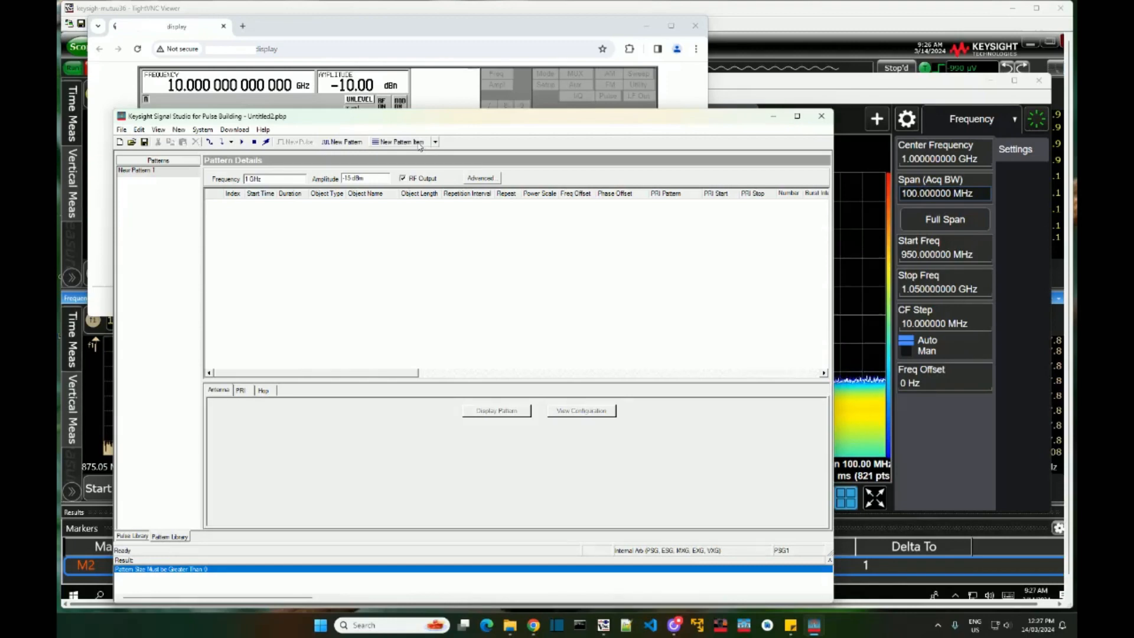
# - Append an item to New Pattern 1 and assign the 2us Trap pulse to it
pyautogui.click(435, 142)
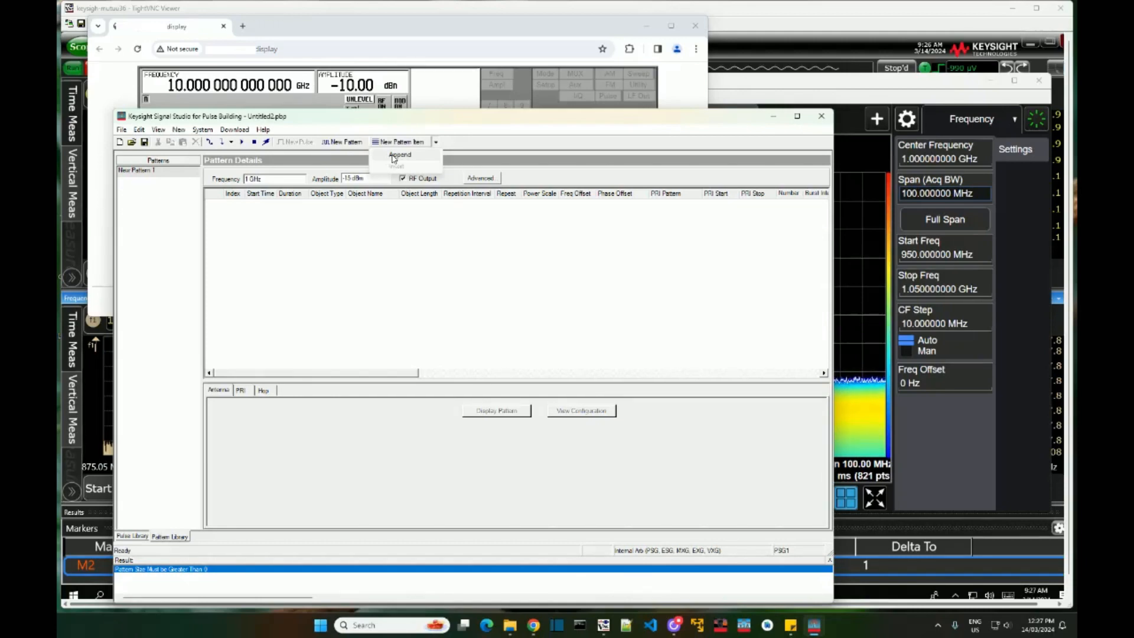
pyautogui.click(394, 157)
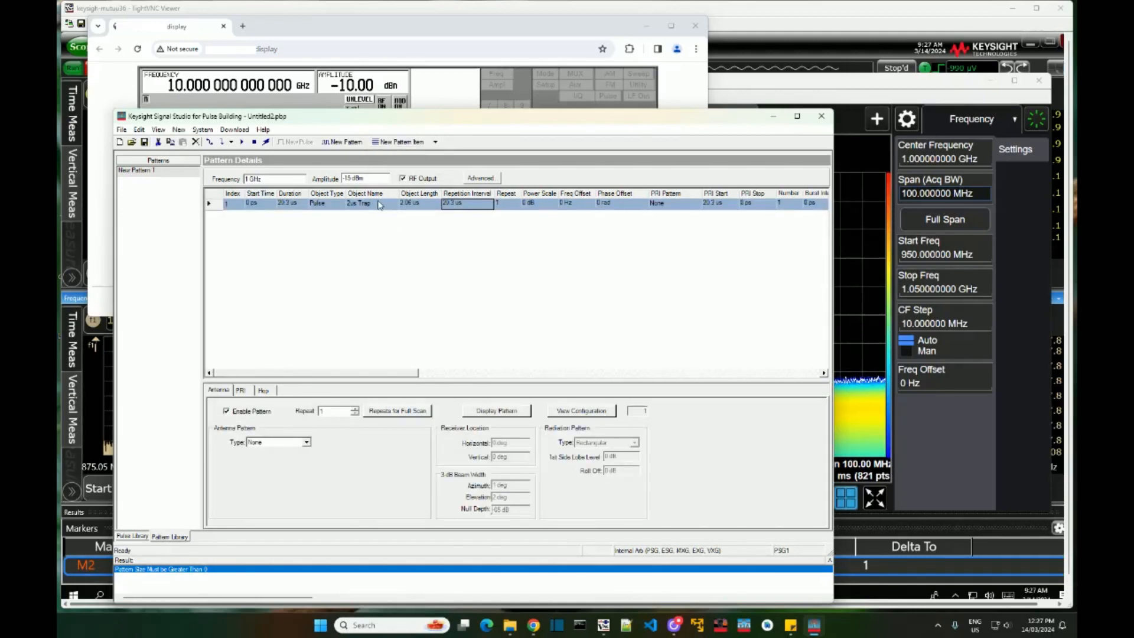
pyautogui.click(381, 204)
pyautogui.click(391, 205)
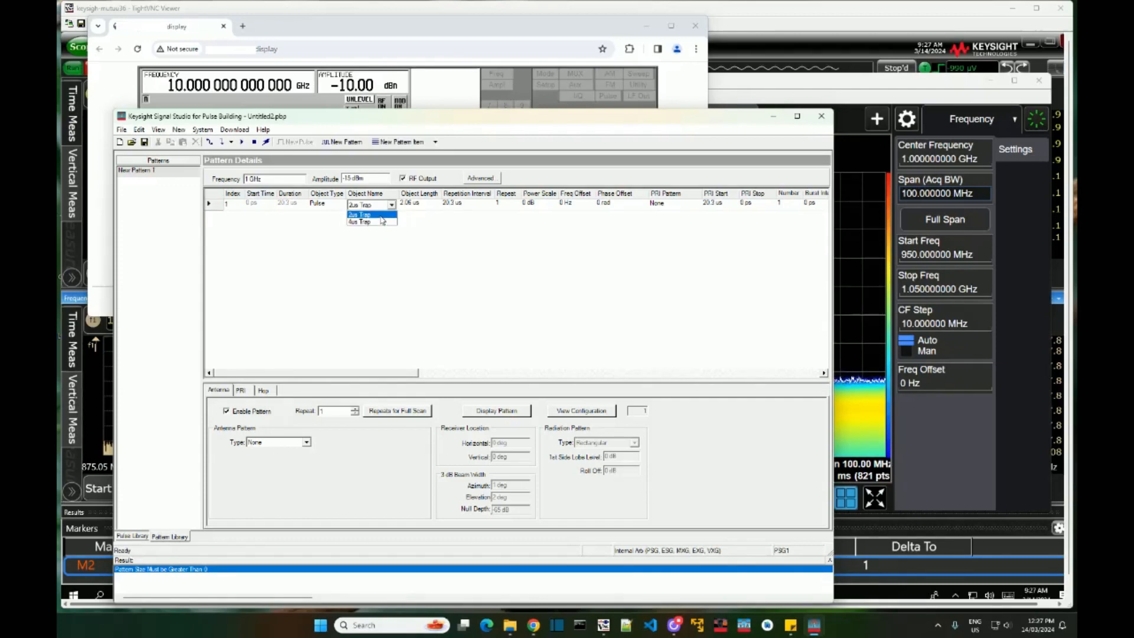
pyautogui.click(381, 215)
# - Set the pattern item's repetition interval to 4.06 us
pyautogui.click(474, 202)
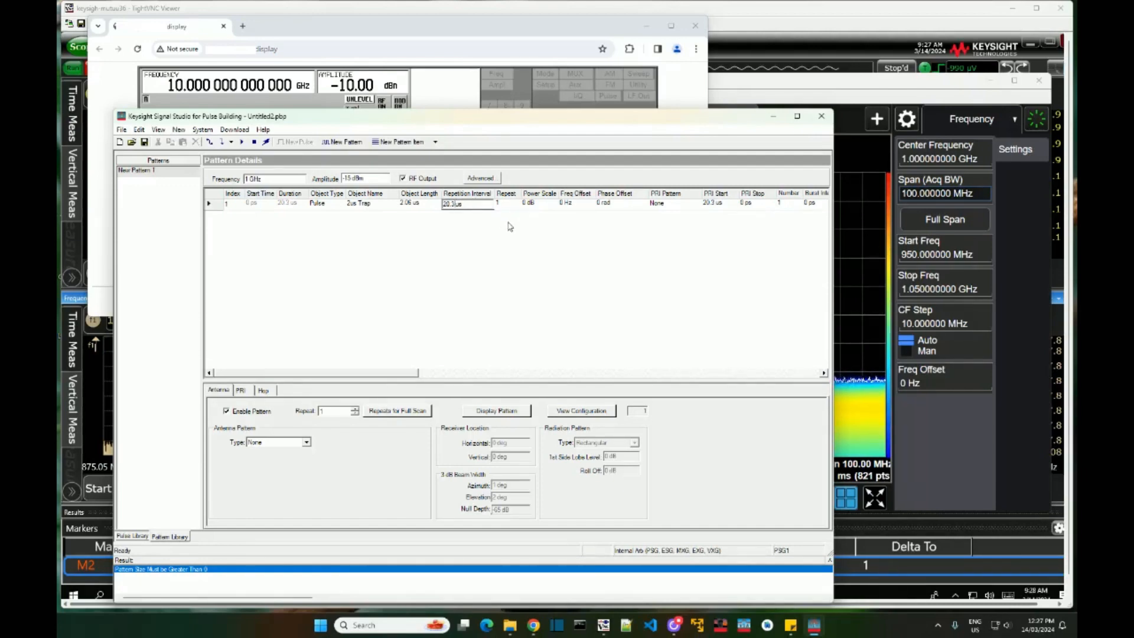
pyautogui.press('BackSpace')
pyautogui.press('BackSpace')
pyautogui.press('BackSpace')
pyautogui.write('4.06')
pyautogui.press('Return')
pyautogui.click(544, 204)
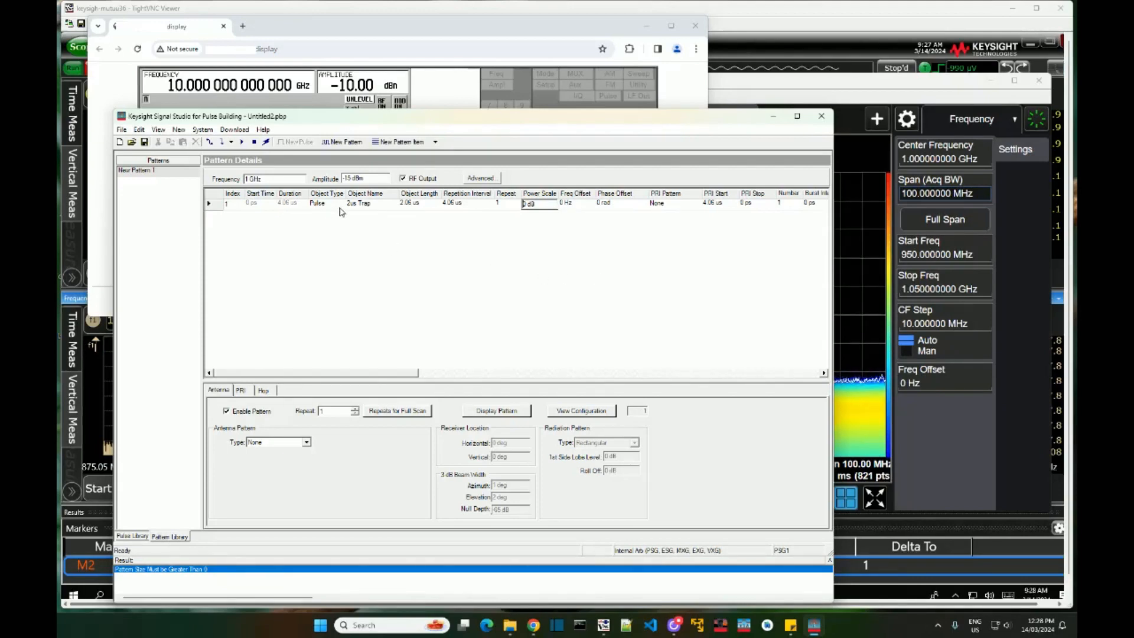
# - Download and play New Pattern 1 on the signal generator, and bring the spectrum analyzer's swept and real-time views forward
pyautogui.click(231, 142)
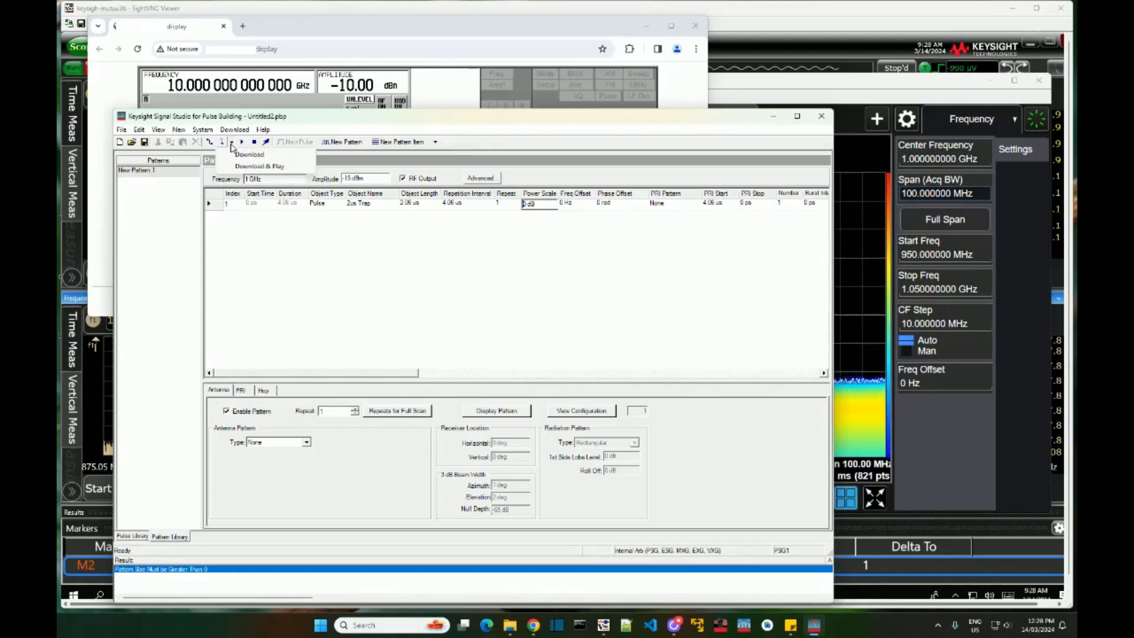
pyautogui.click(254, 167)
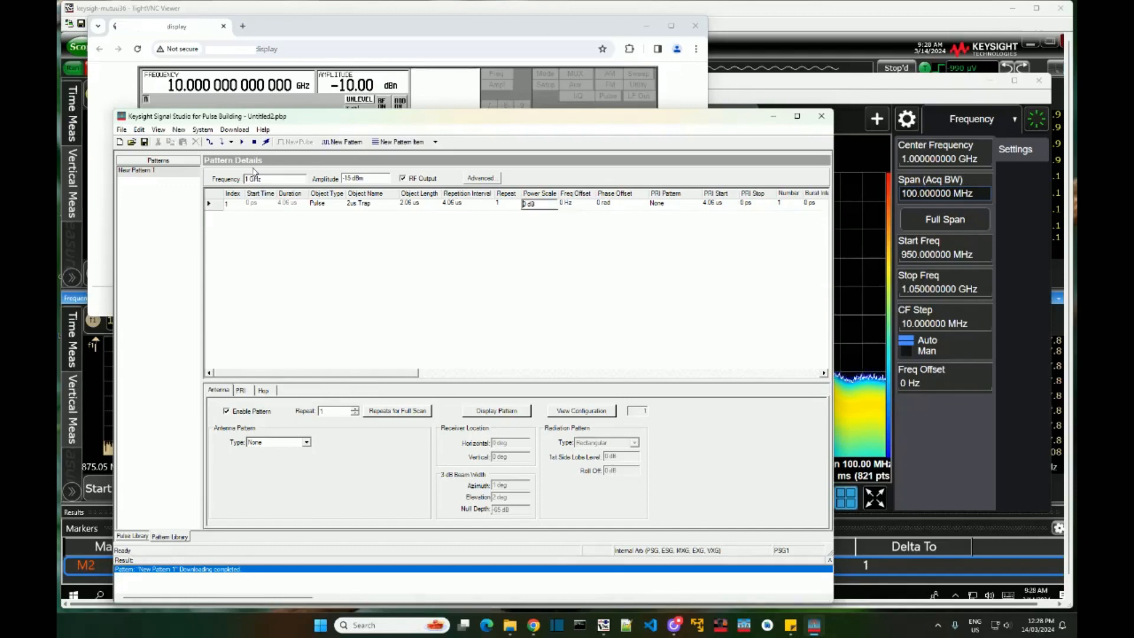
pyautogui.click(850, 328)
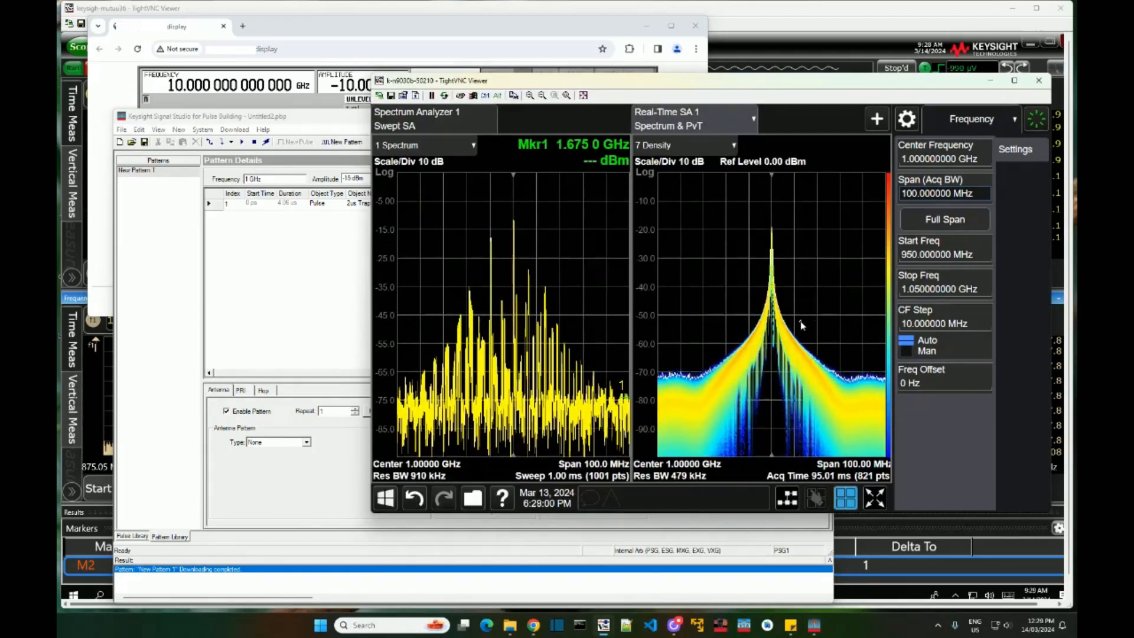
pyautogui.click(511, 321)
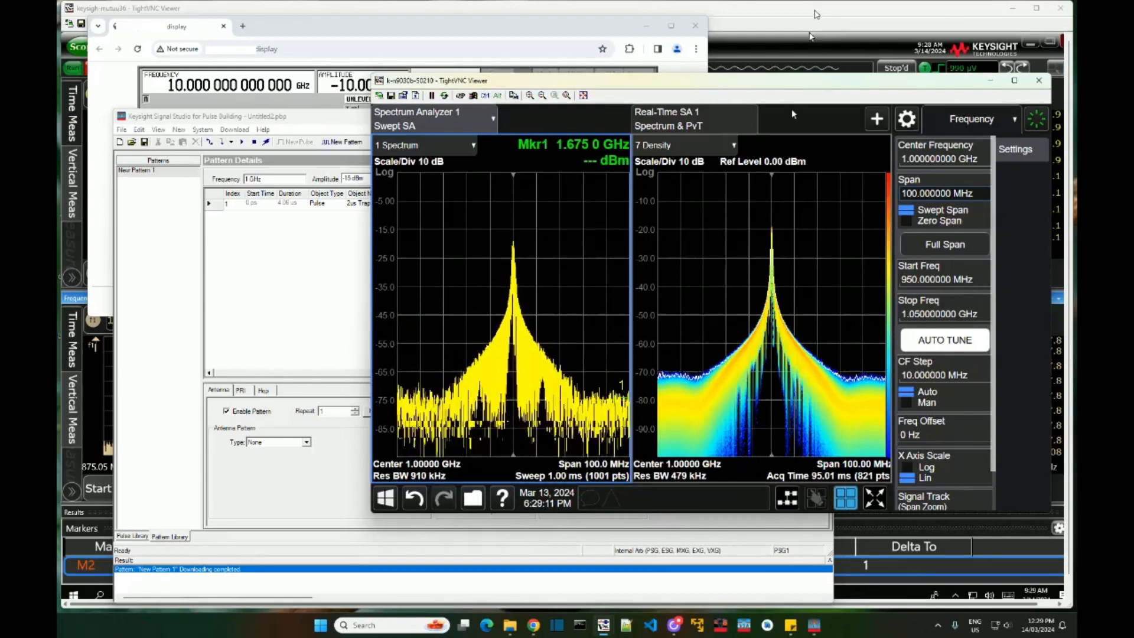
# - Switch to the oscilloscope, capture a single acquisition of the pulse train and measure the pulse repetition interval with markers M1 and M2
pyautogui.click(817, 14)
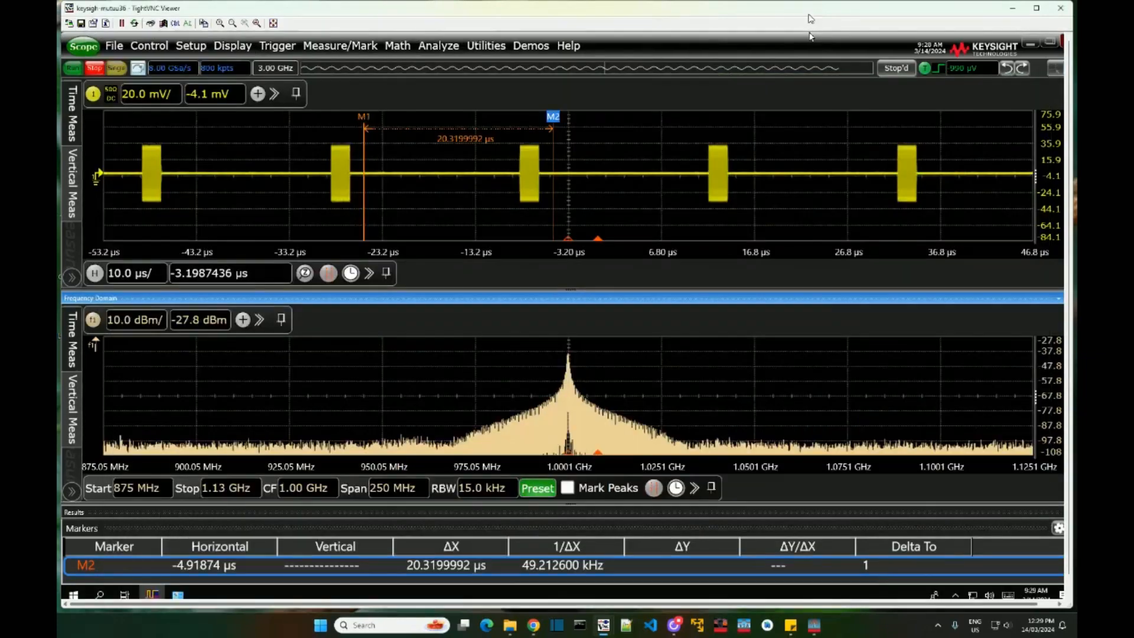
pyautogui.click(76, 69)
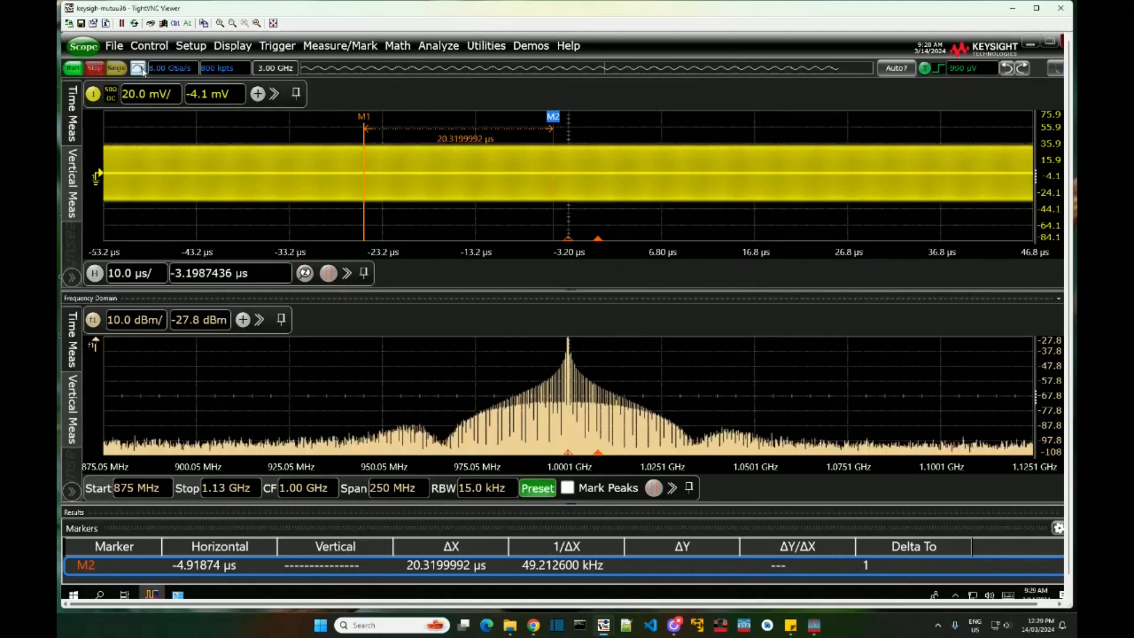
pyautogui.click(116, 69)
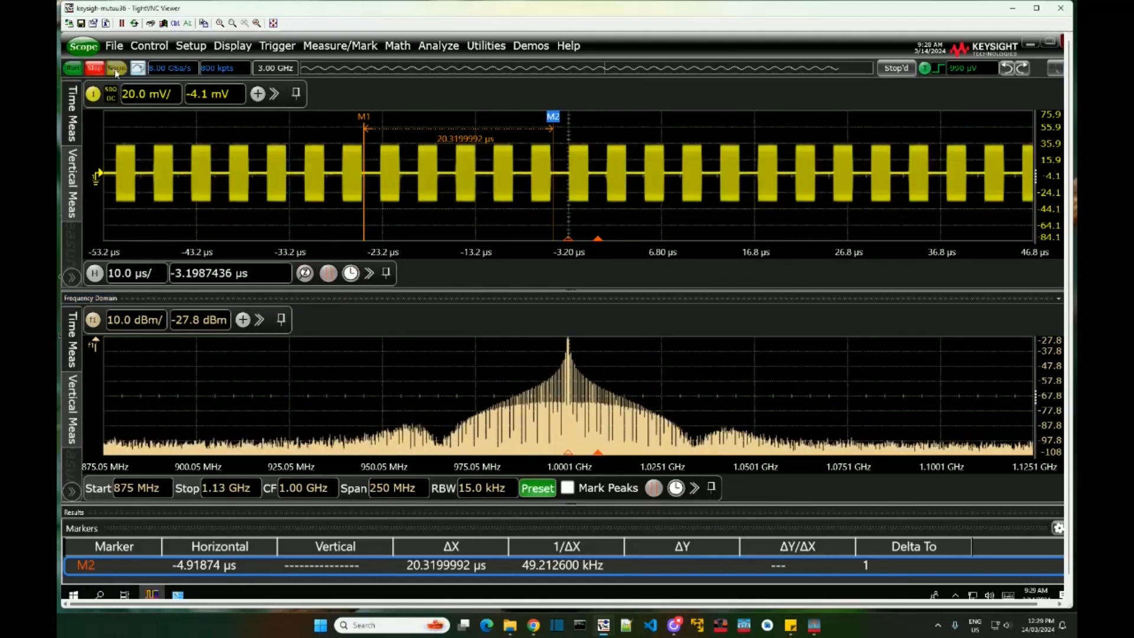
pyautogui.moveTo(365, 137); pyautogui.dragTo(344, 139)
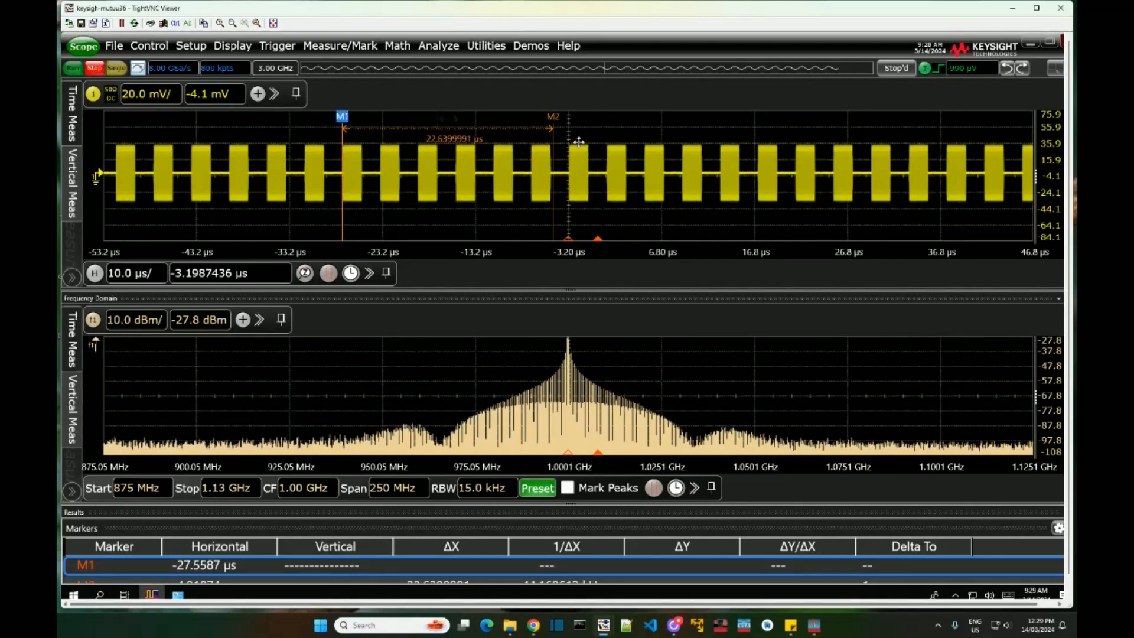
pyautogui.moveTo(553, 140); pyautogui.dragTo(378, 146)
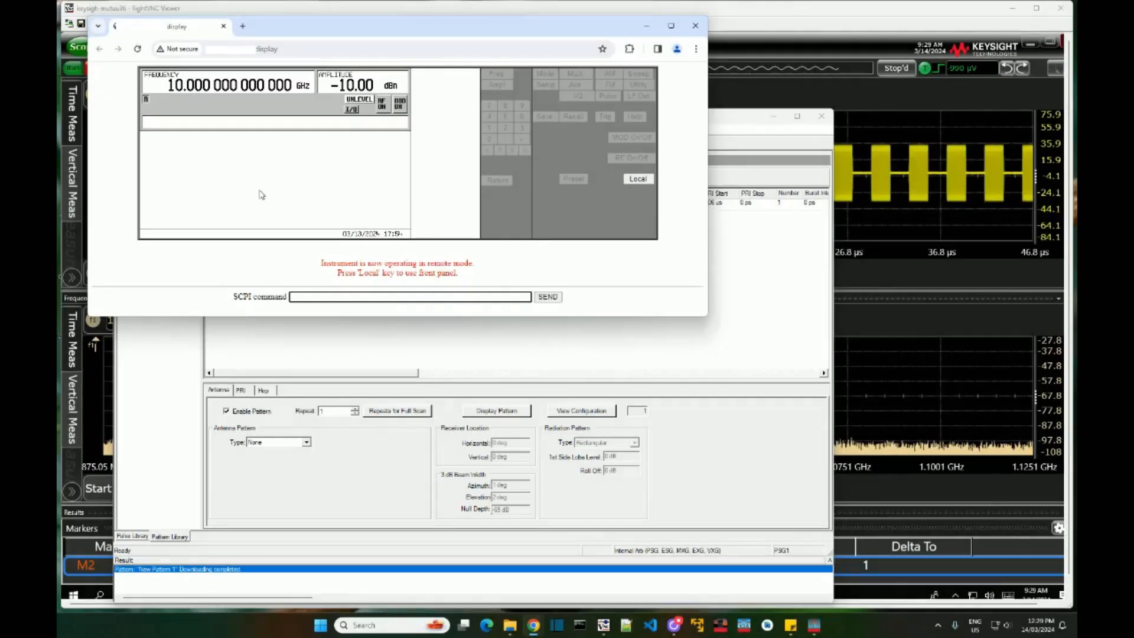
# - Close the stale signal generator display, reopen the PSG's web control from its welcome page, and resize and move the new window beside the pattern
pyautogui.click(223, 26)
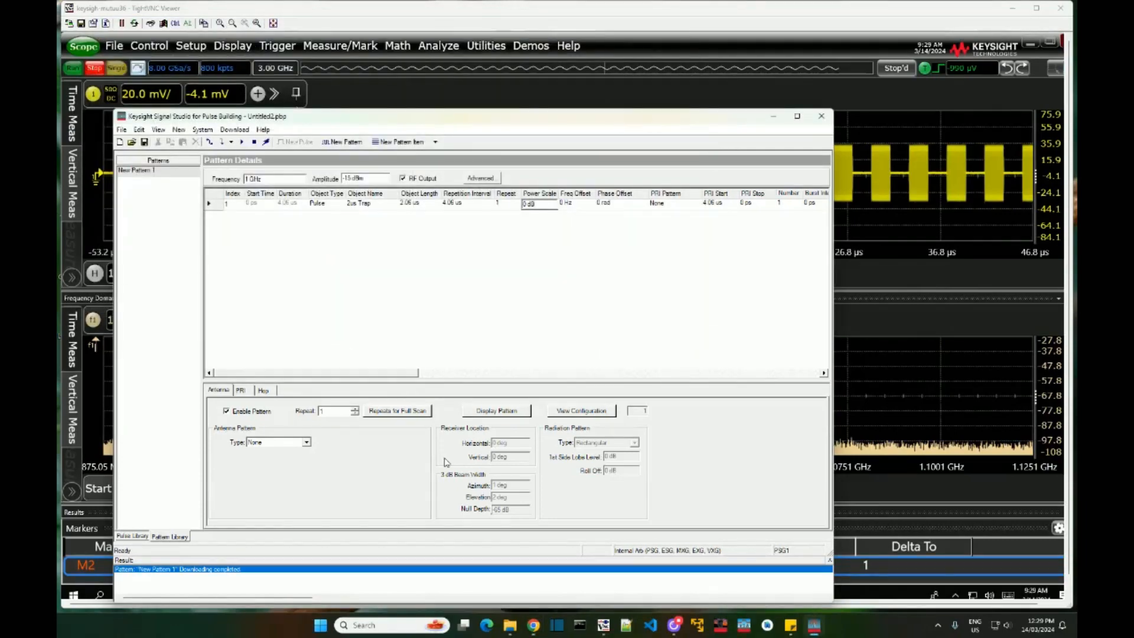
pyautogui.click(533, 625)
pyautogui.click(89, 143)
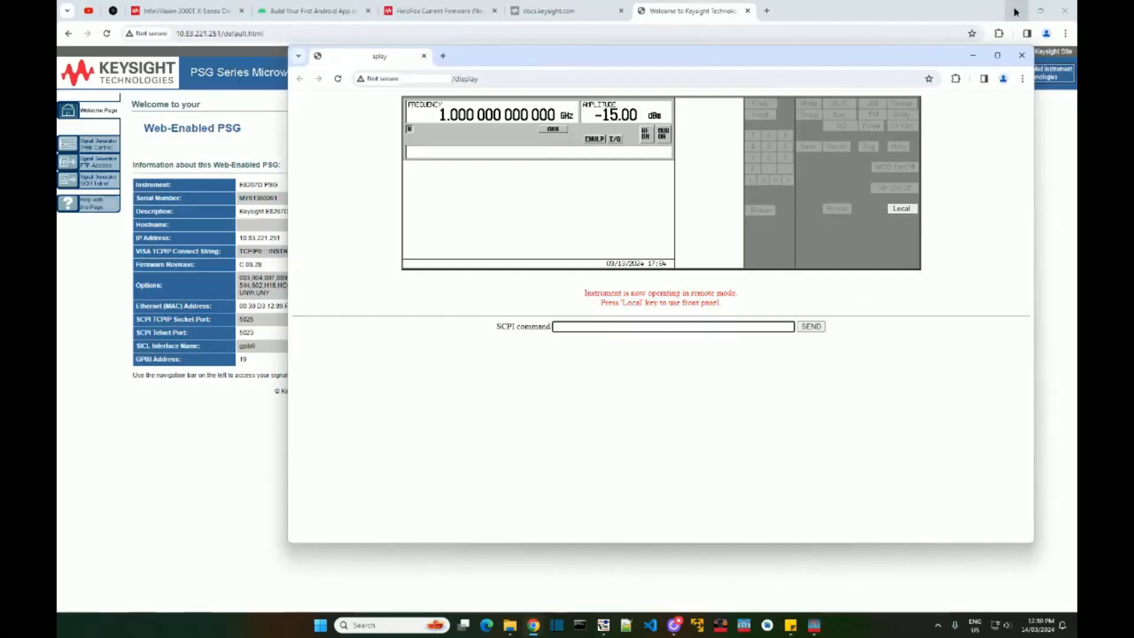
pyautogui.click(1016, 10)
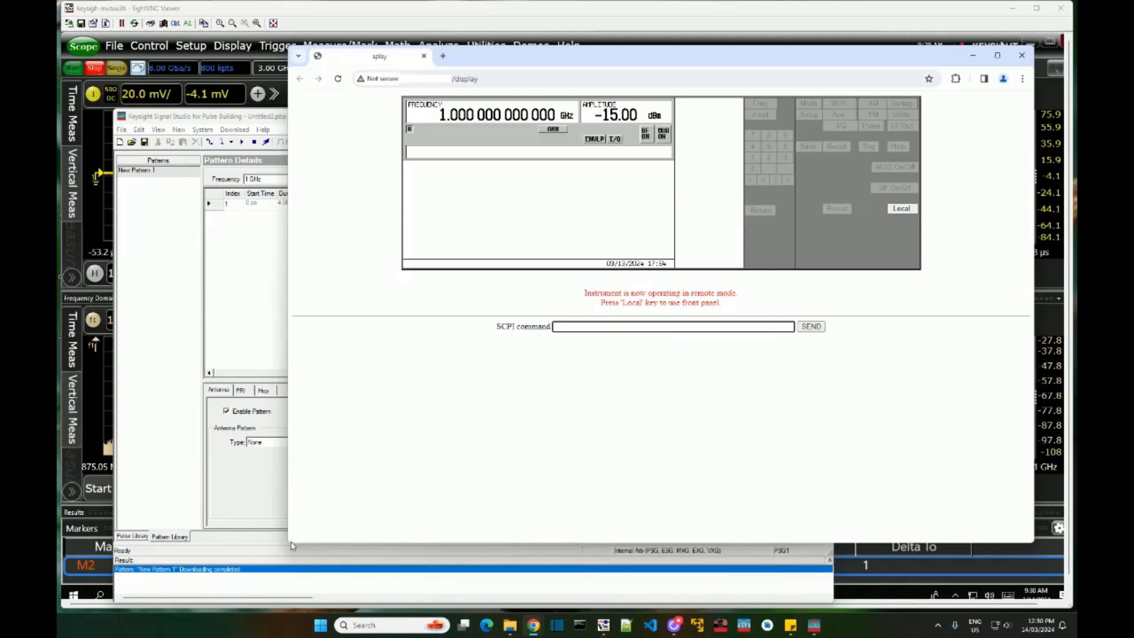
pyautogui.moveTo(288, 541); pyautogui.dragTo(381, 340)
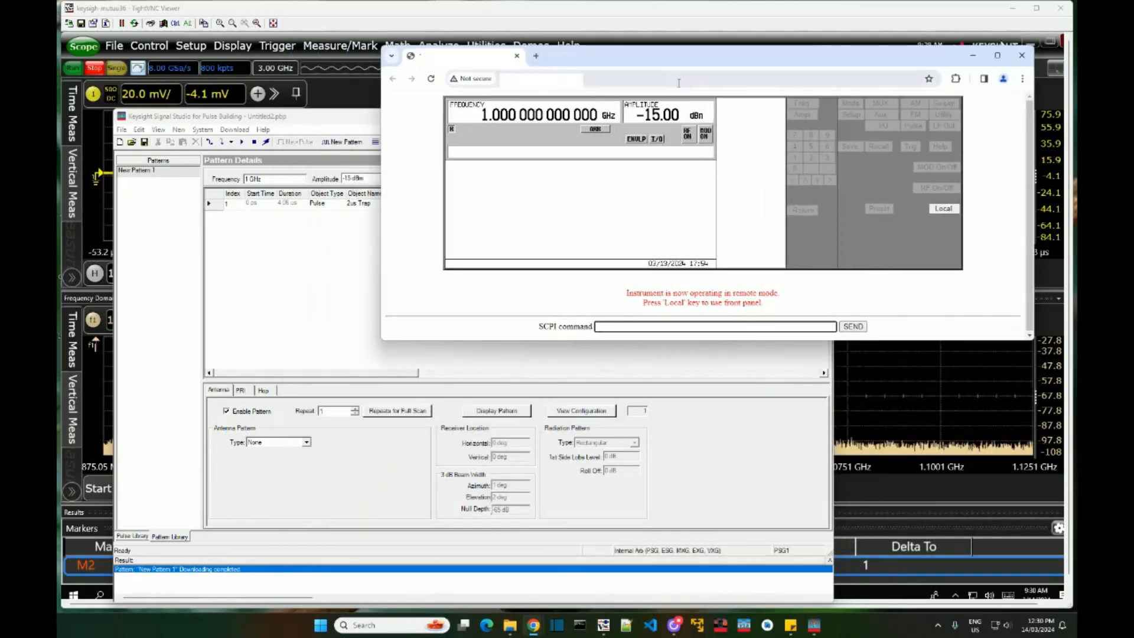
pyautogui.moveTo(729, 59); pyautogui.dragTo(427, 34)
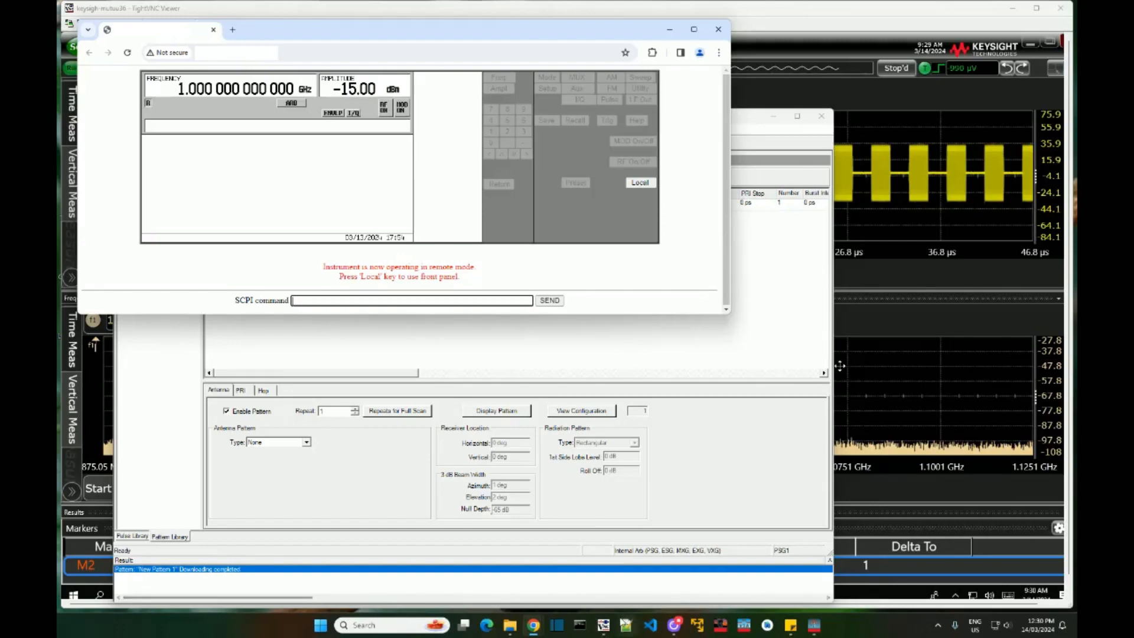
# - Append a second 2us Trap item to New Pattern 1 and set its repetition interval to 6.18 us
pyautogui.moveTo(603, 625)
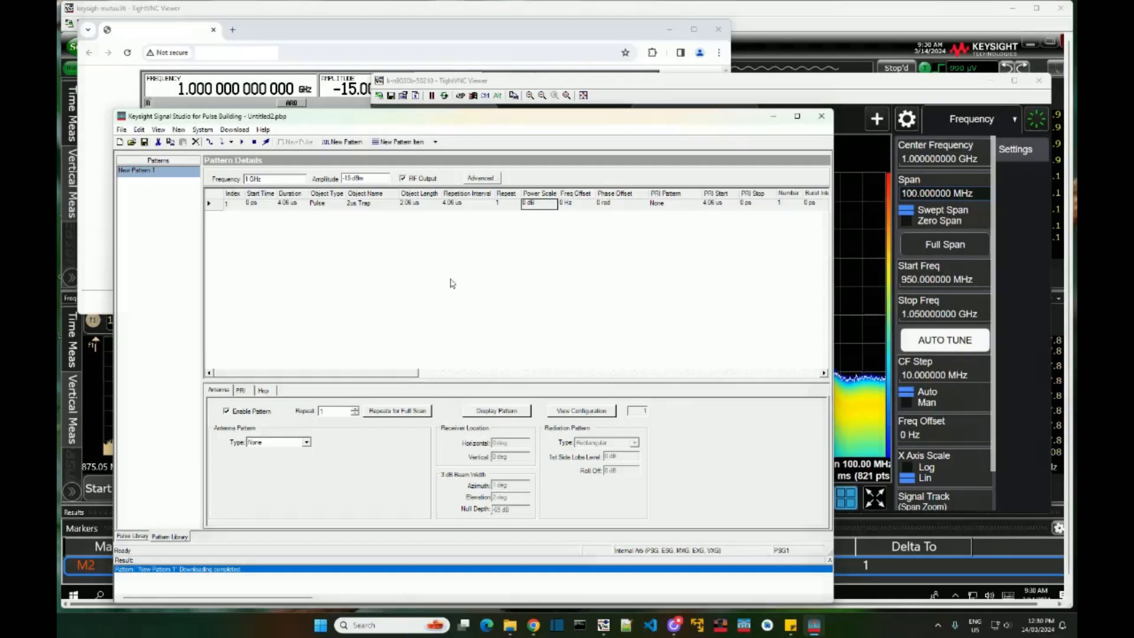
pyautogui.click(508, 205)
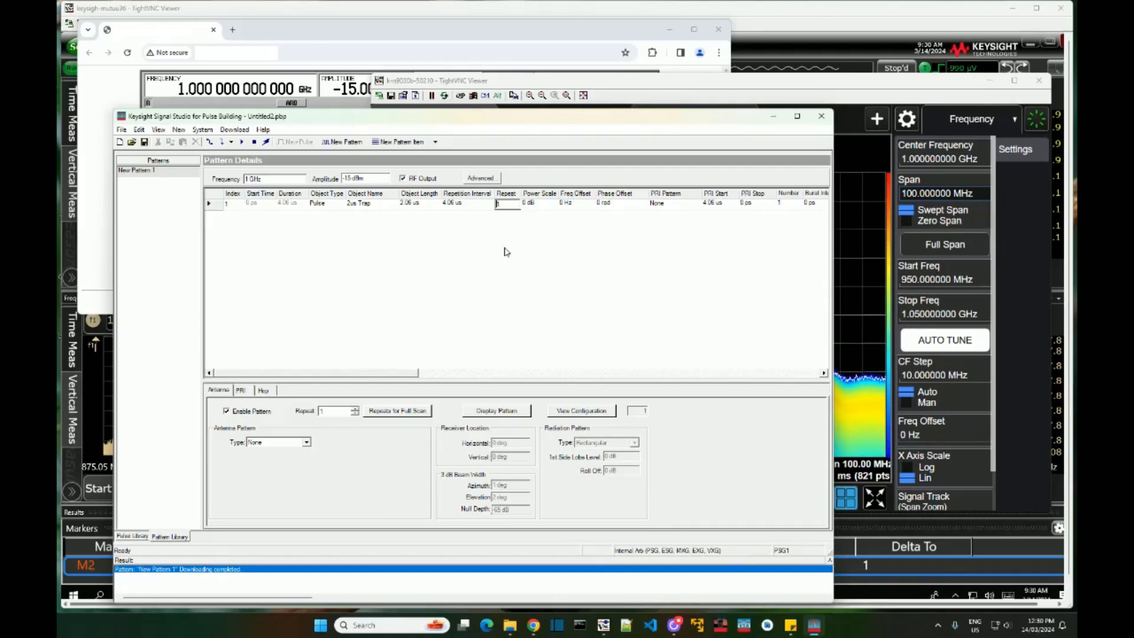
pyautogui.rightClick(296, 228)
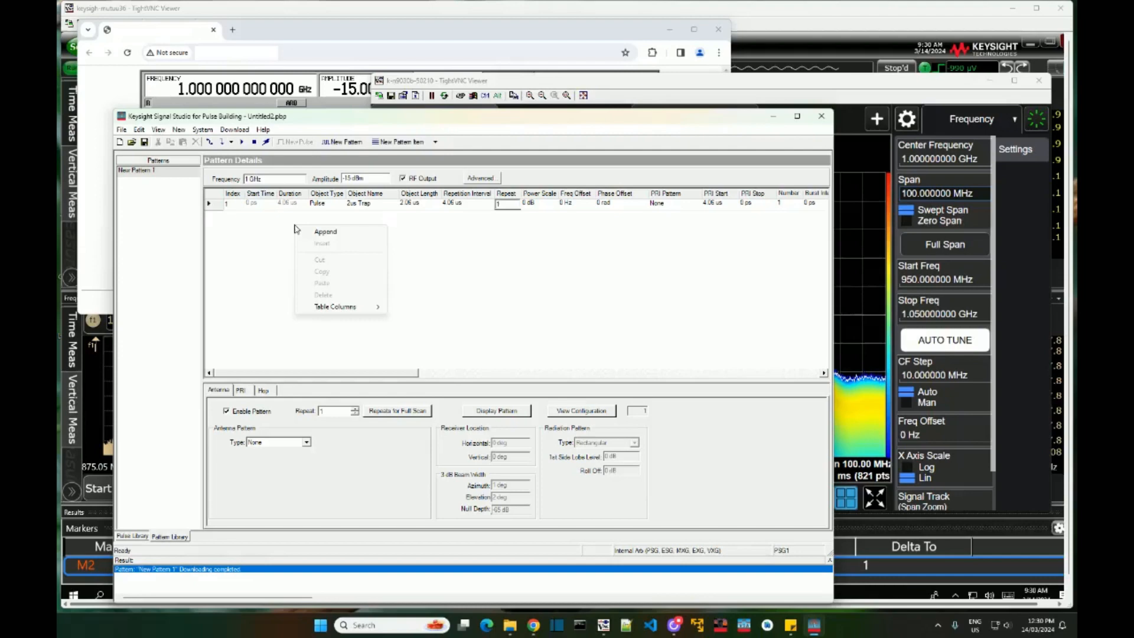
pyautogui.click(343, 236)
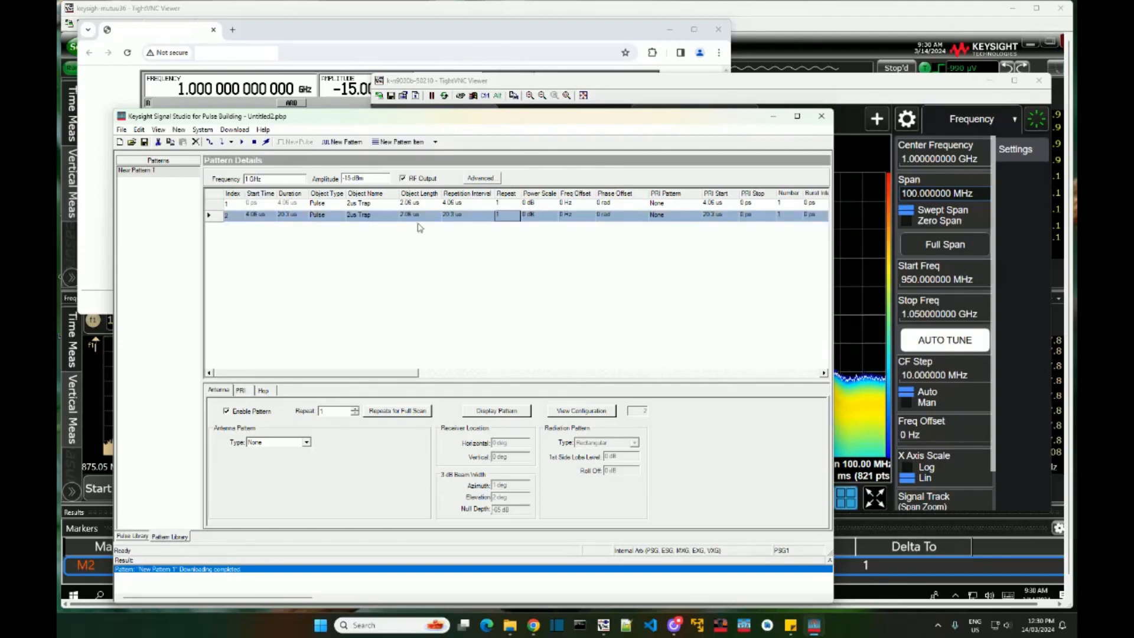
pyautogui.click(449, 215)
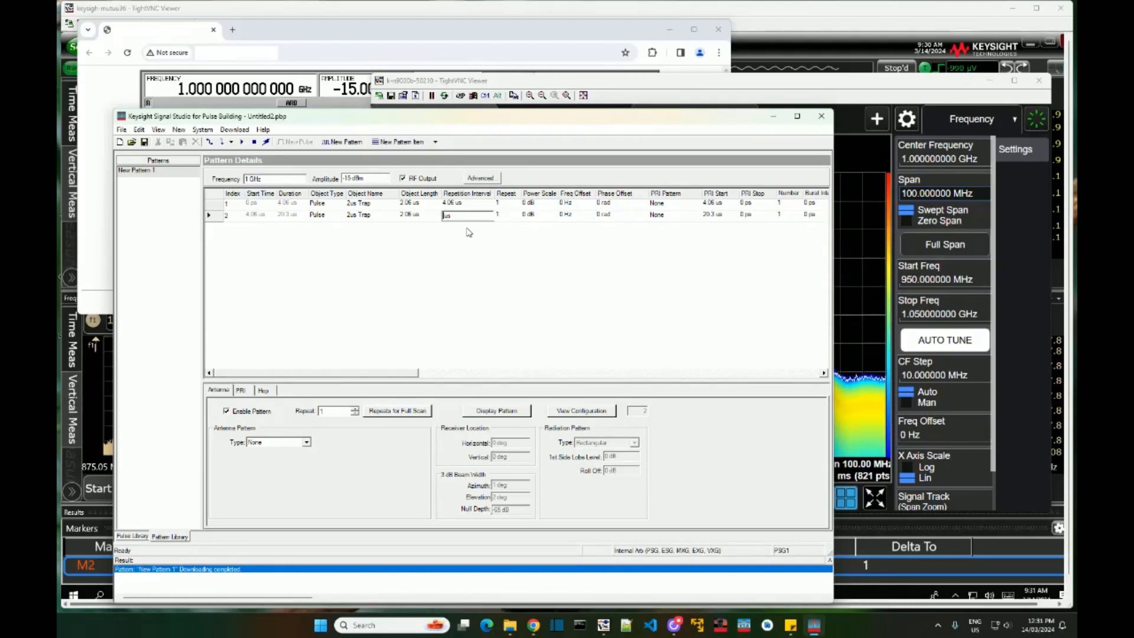
pyautogui.write('60.03')
pyautogui.press('Return')
# - Download and play the two-item pattern on the signal generator, and bring the spectrum analyzer forward with its real-time view selected
pyautogui.click(223, 146)
pyautogui.click(242, 143)
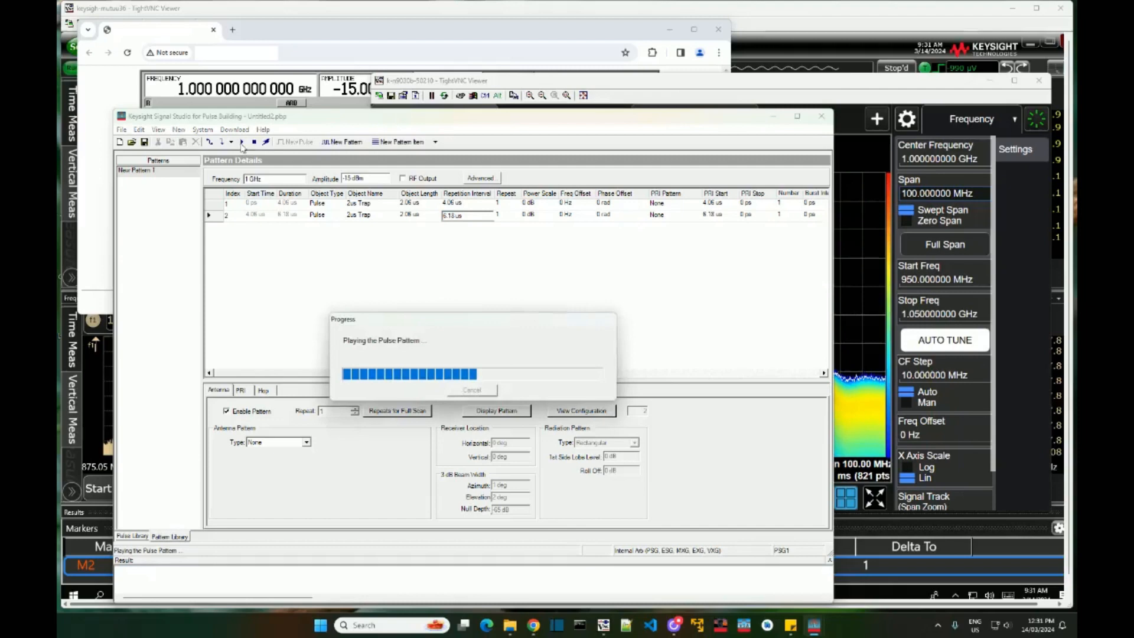
pyautogui.click(1041, 408)
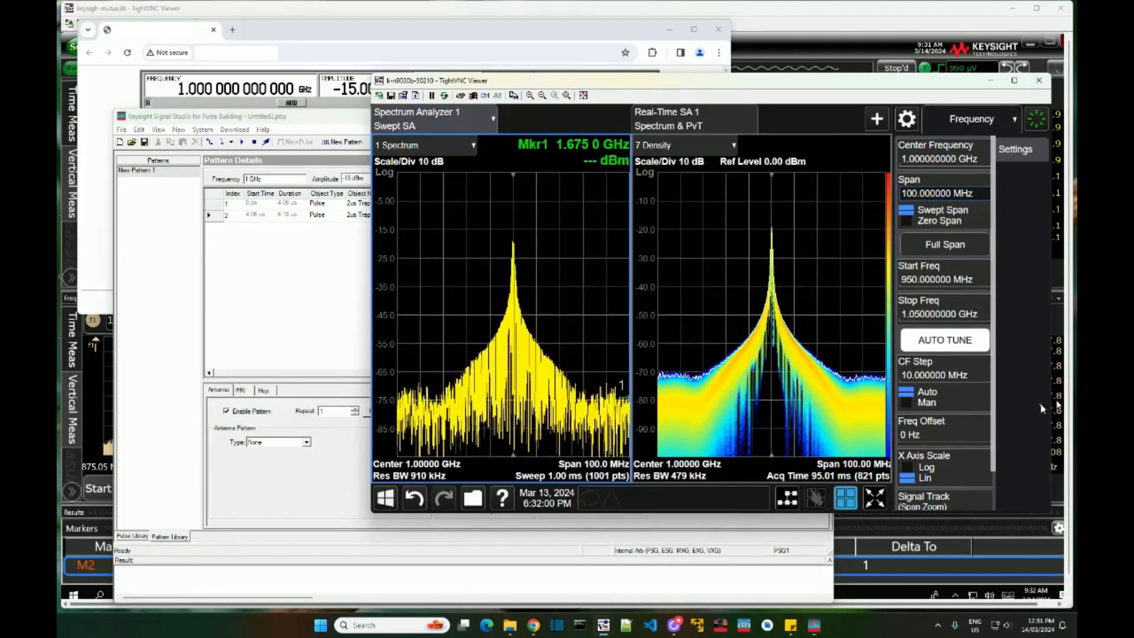
pyautogui.click(787, 374)
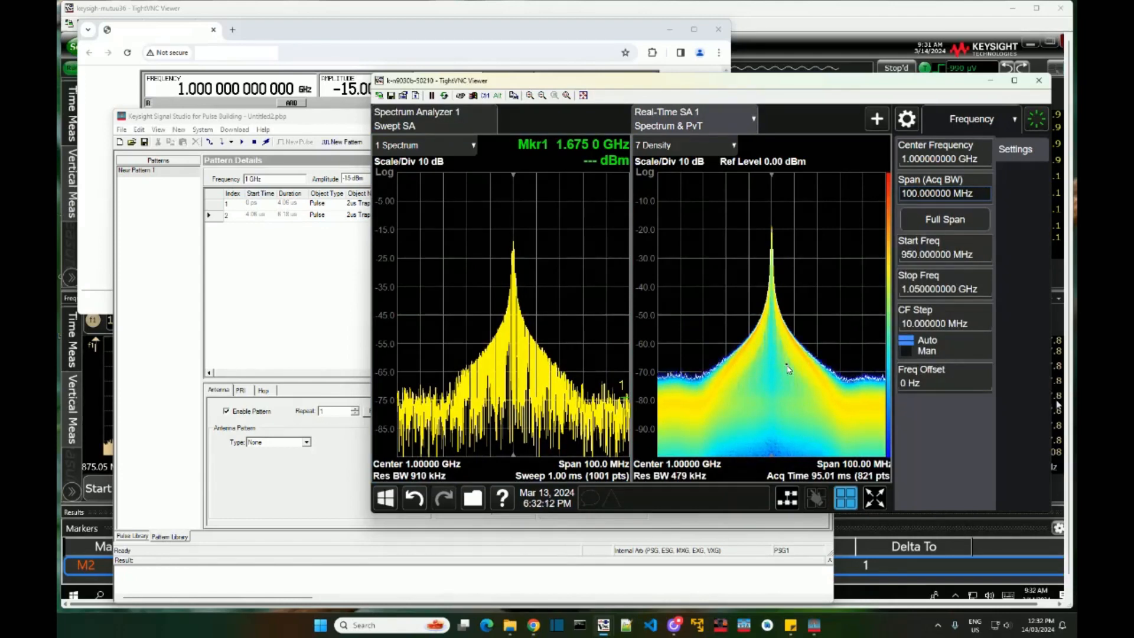
# - Switch to the oscilloscope, resume acquisition and capture a single acquisition of the two-item pulse train
pyautogui.click(802, 14)
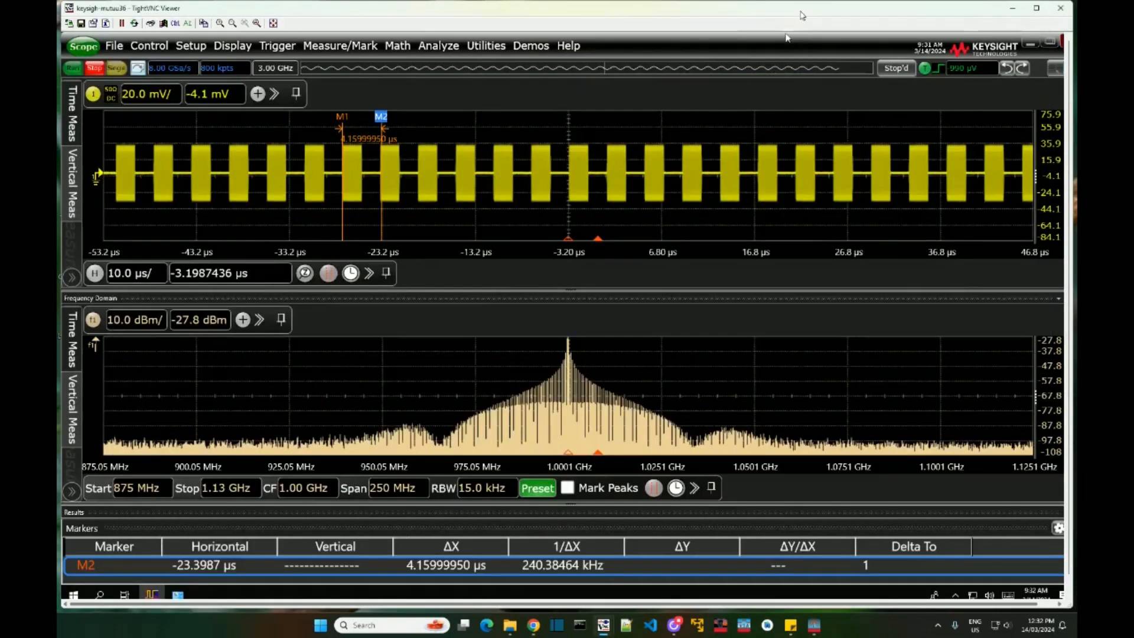
pyautogui.click(73, 69)
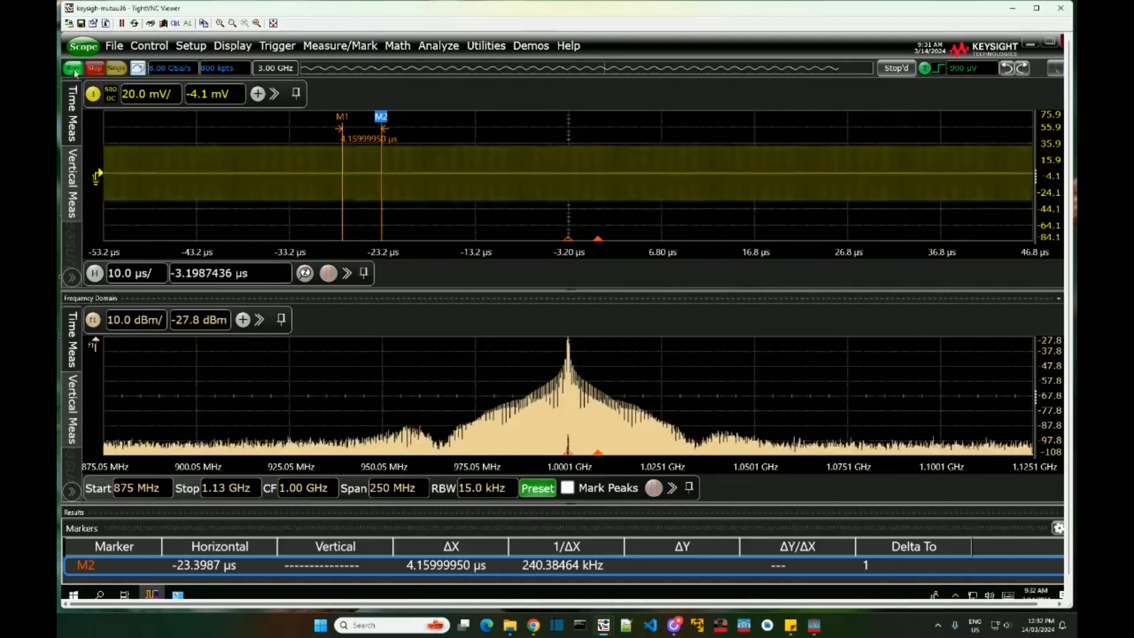
pyautogui.click(116, 68)
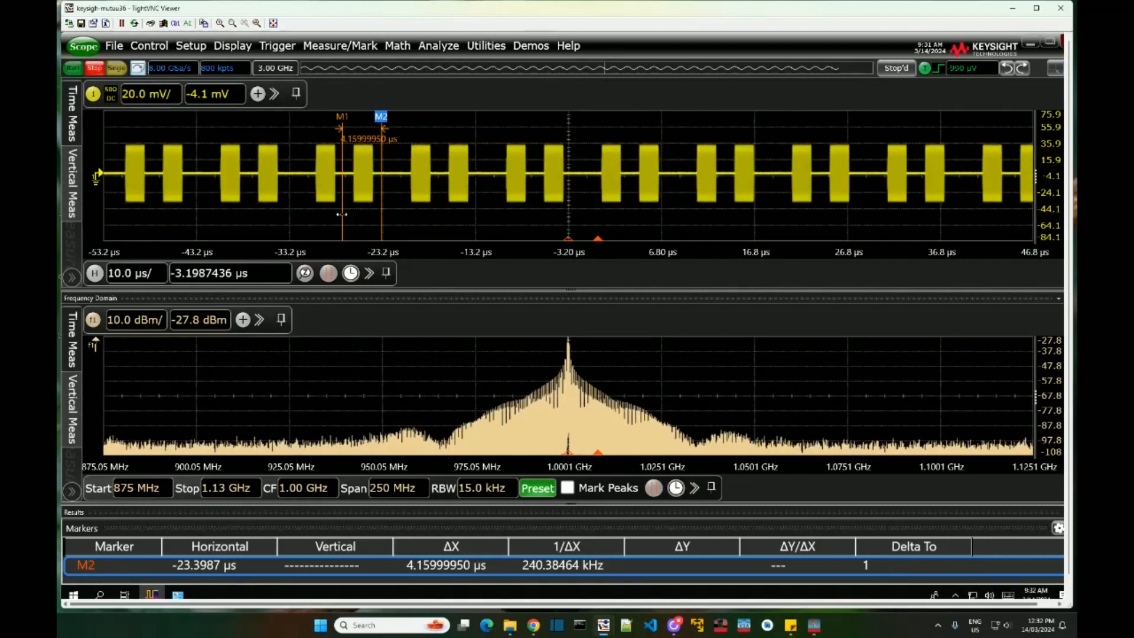
# - Measure the short and long pulse intervals, the full pattern period and one pulse's width with markers M1 and M2
pyautogui.moveTo(341, 214); pyautogui.dragTo(315, 215)
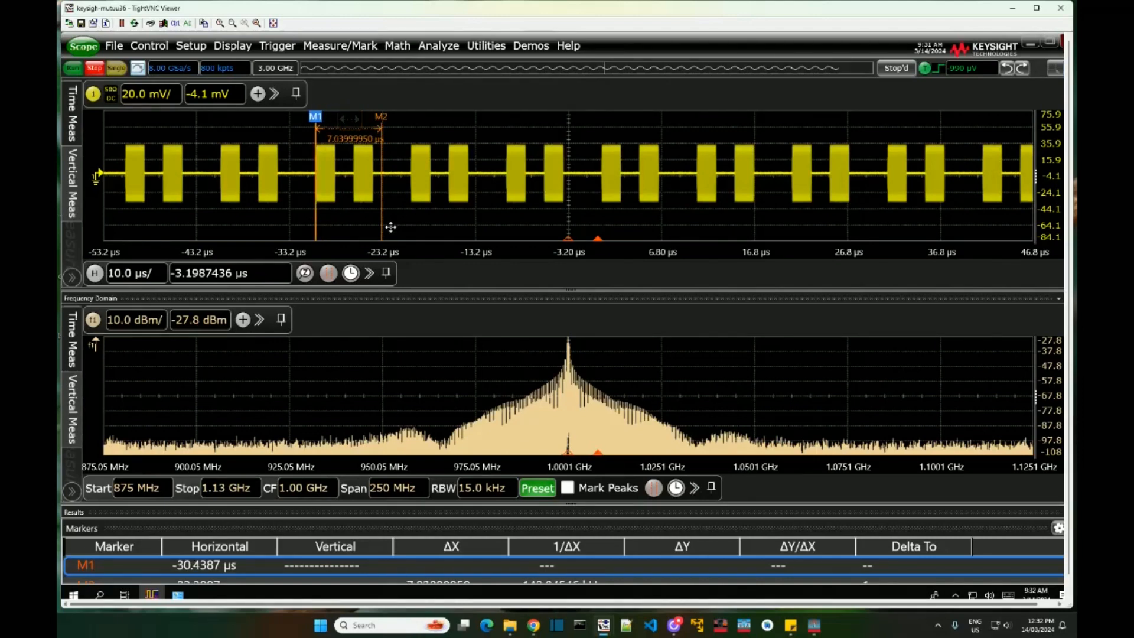
pyautogui.moveTo(383, 228); pyautogui.dragTo(357, 229)
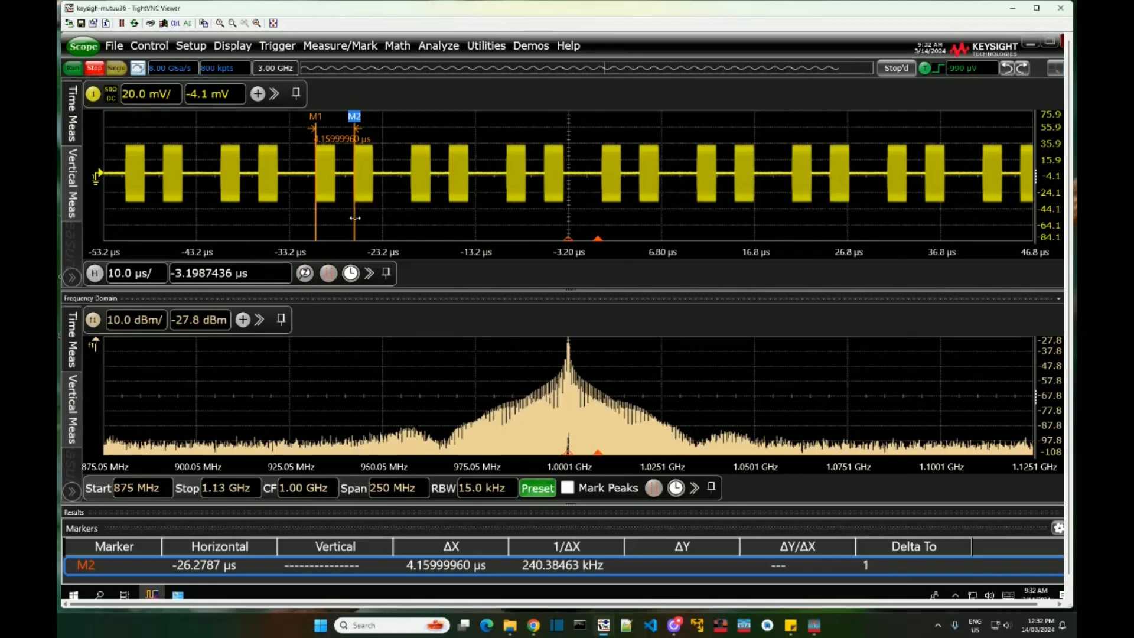
pyautogui.moveTo(376, 219); pyautogui.dragTo(412, 220)
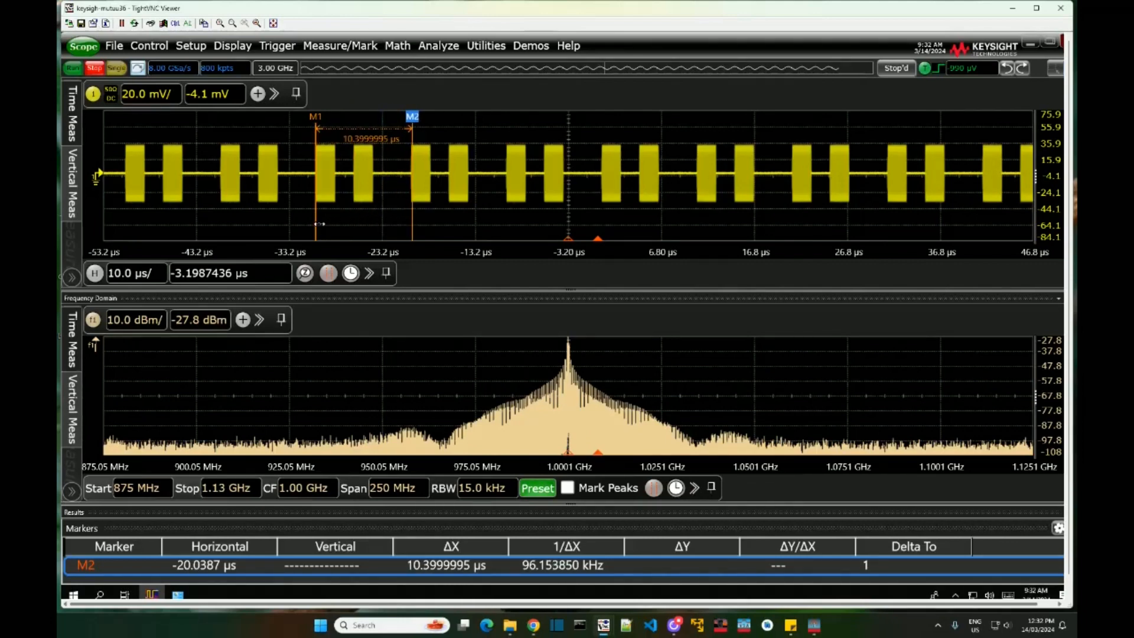
pyautogui.moveTo(313, 223); pyautogui.dragTo(351, 218)
pyautogui.click(412, 209)
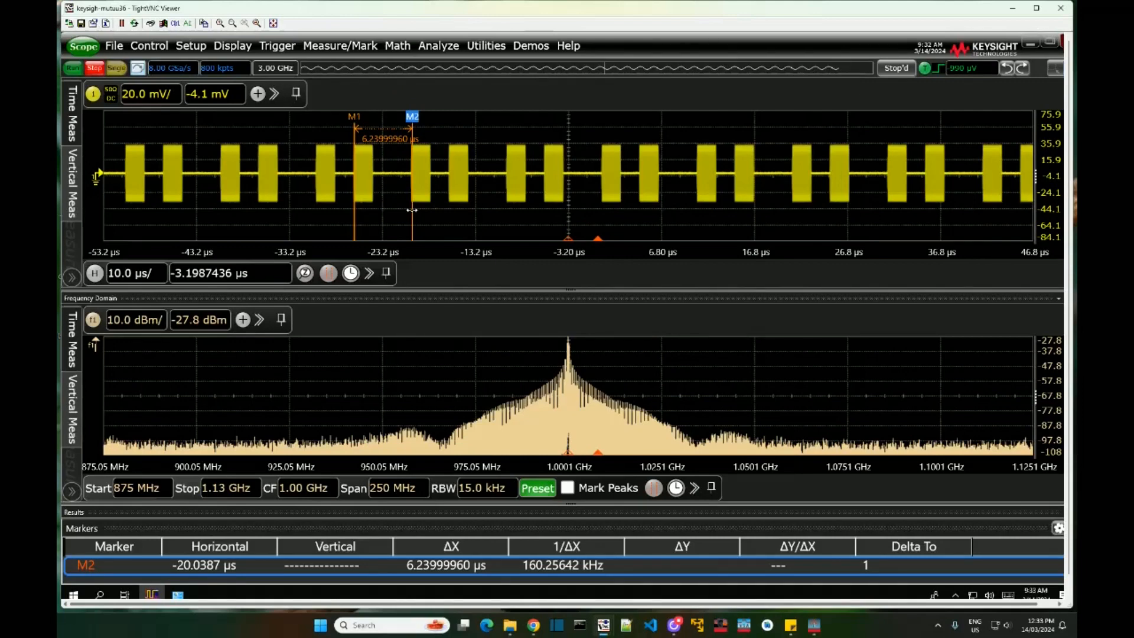
pyautogui.moveTo(412, 210); pyautogui.dragTo(372, 206)
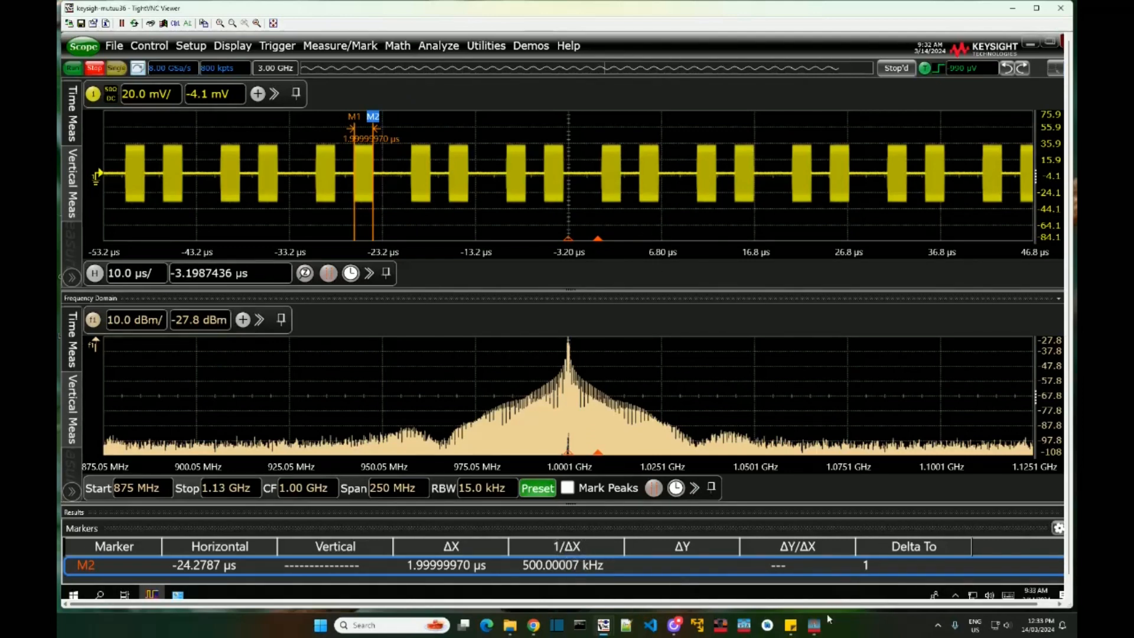
# - Switch back to Signal Studio and set the second pattern item's repeat count to 4
pyautogui.moveTo(825, 615)
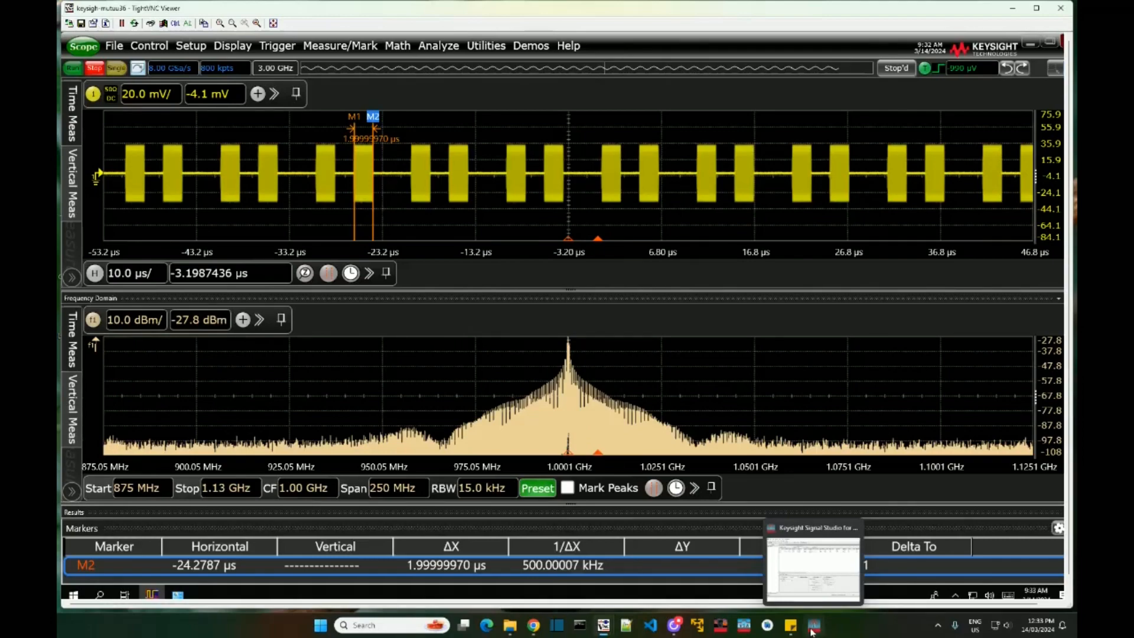
pyautogui.moveTo(813, 570)
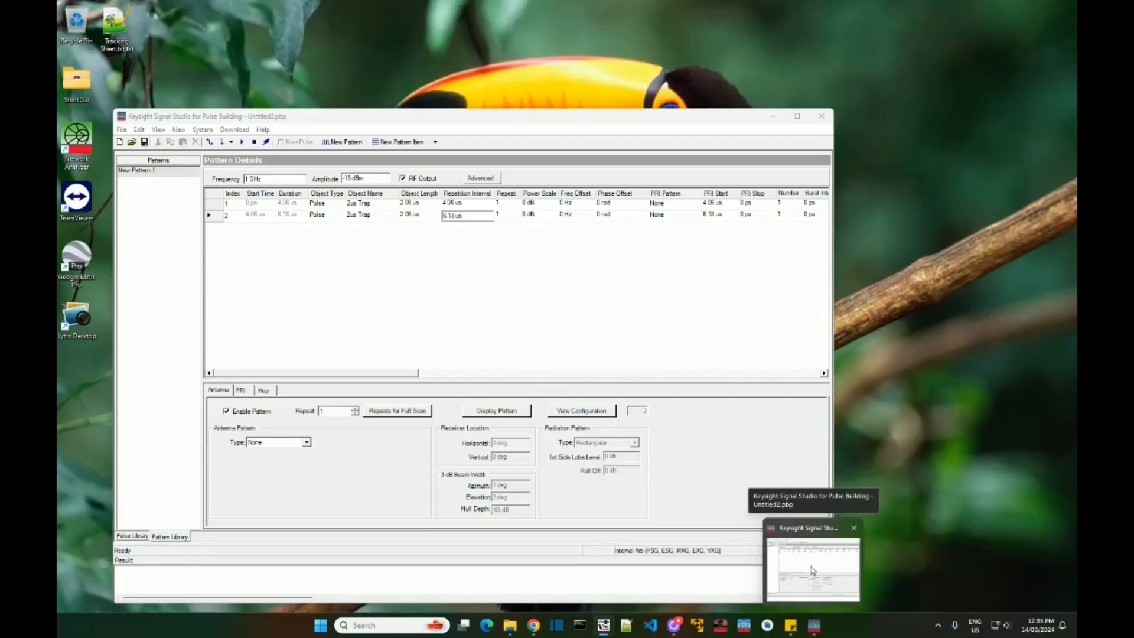
pyautogui.click(812, 571)
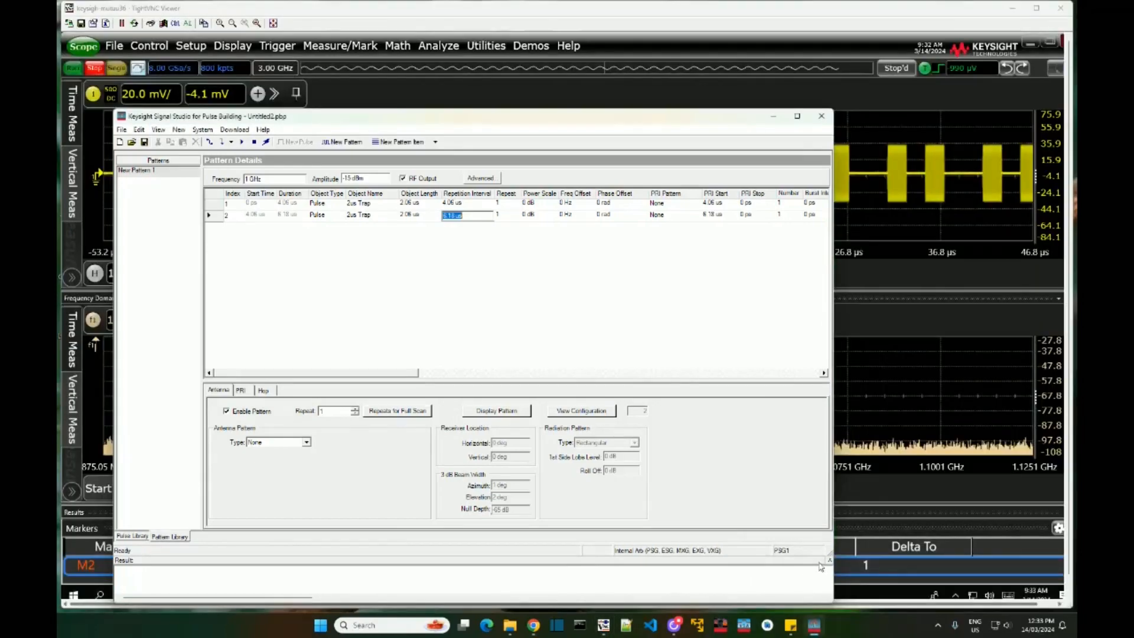
pyautogui.click(504, 216)
pyautogui.write('4')
pyautogui.press('Return')
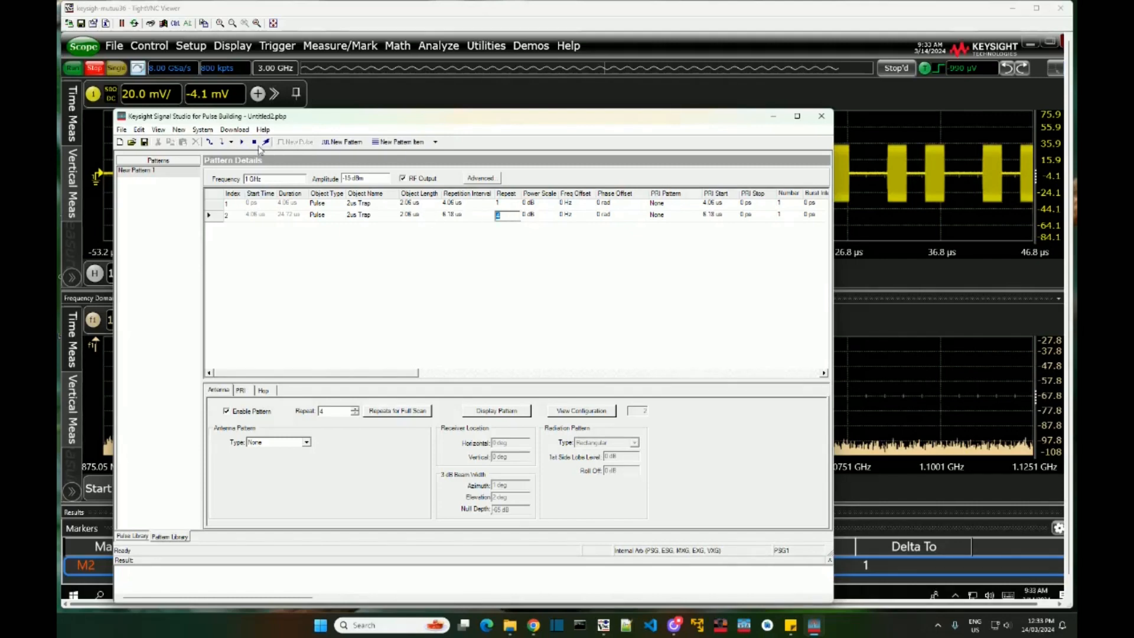
# - Download the updated pattern to the signal generator and capture a single acquisition of it on the oscilloscope
pyautogui.click(222, 144)
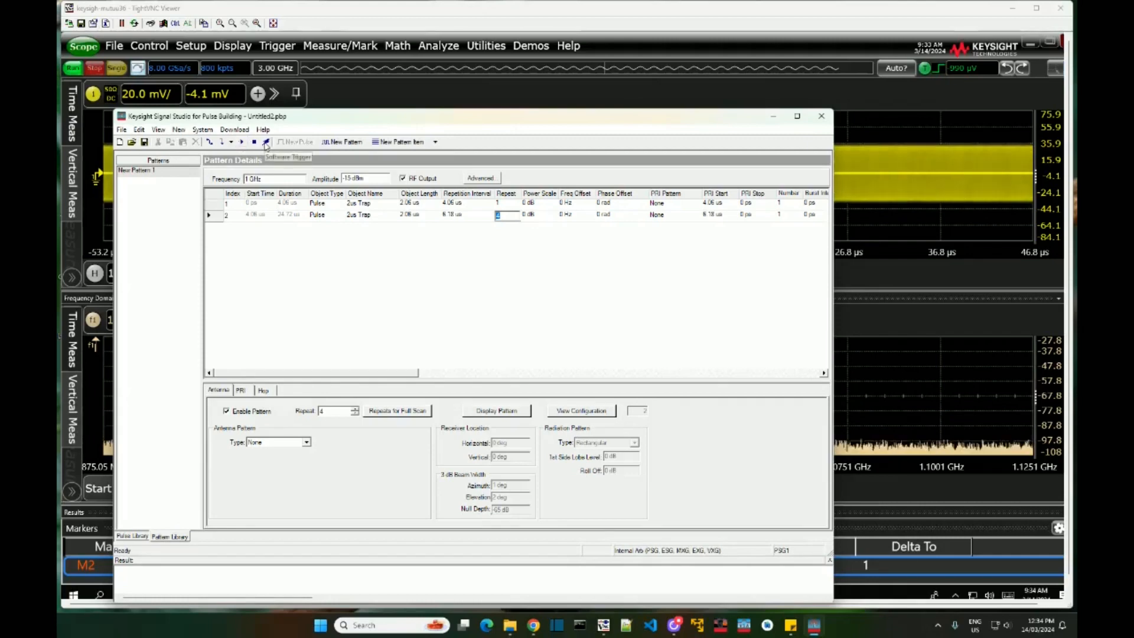
pyautogui.click(284, 109)
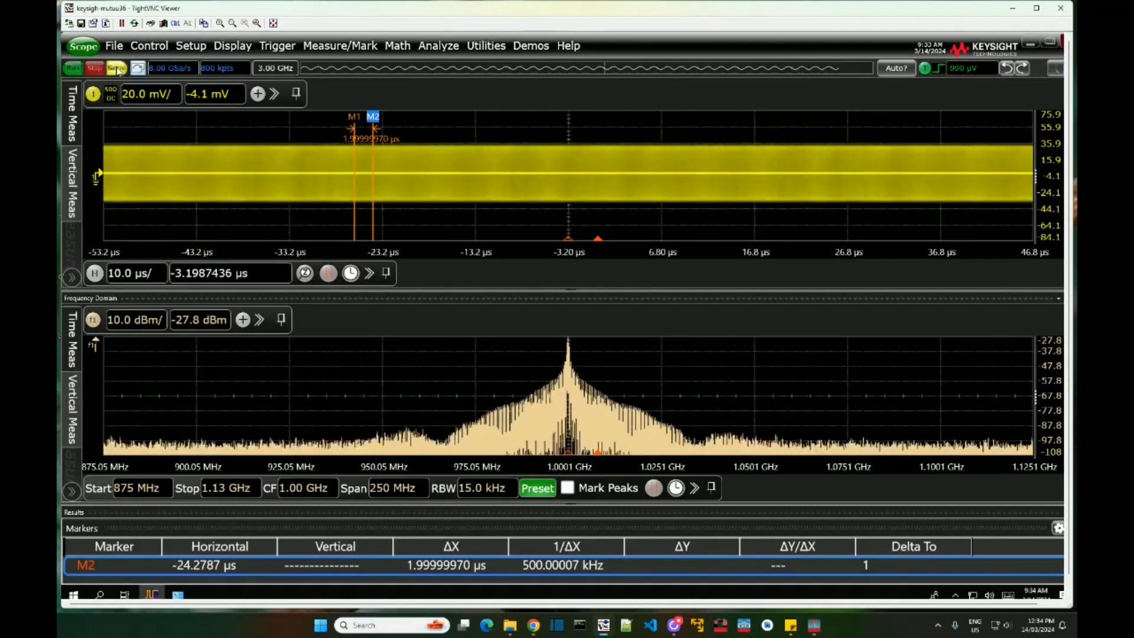
pyautogui.click(117, 69)
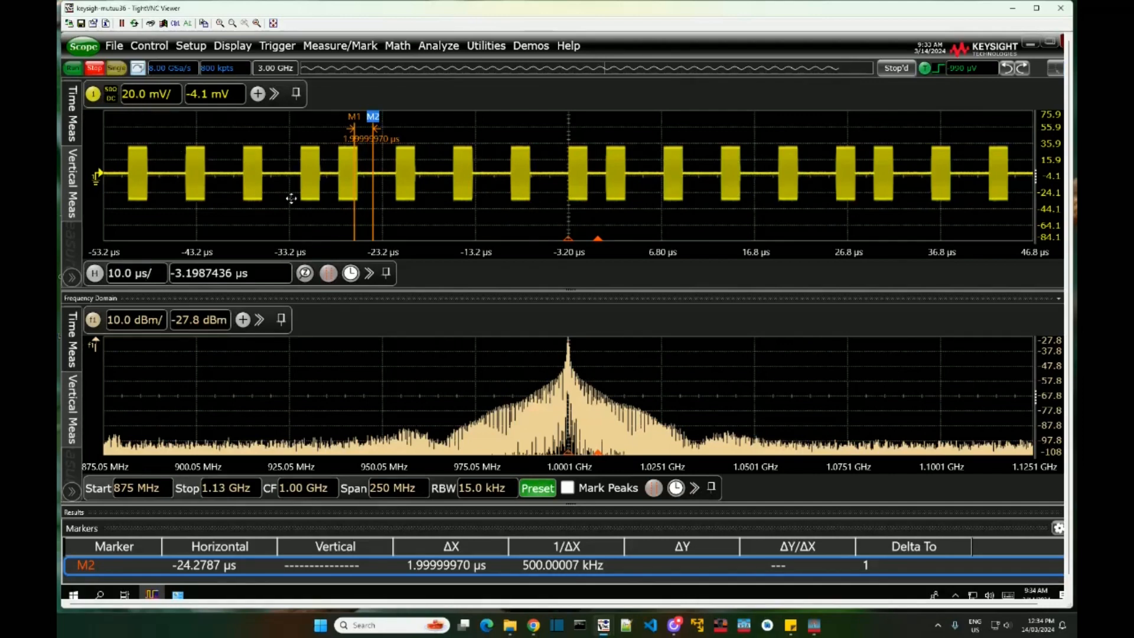
# - Measure the short pulse interval and the repeated longer intervals of the new pulse train with markers M1 and M2
pyautogui.moveTo(352, 227)
pyautogui.mouseDown()
pyautogui.moveTo(292, 228)
pyautogui.moveTo(352, 228)
pyautogui.moveTo(336, 233)
pyautogui.mouseUp()
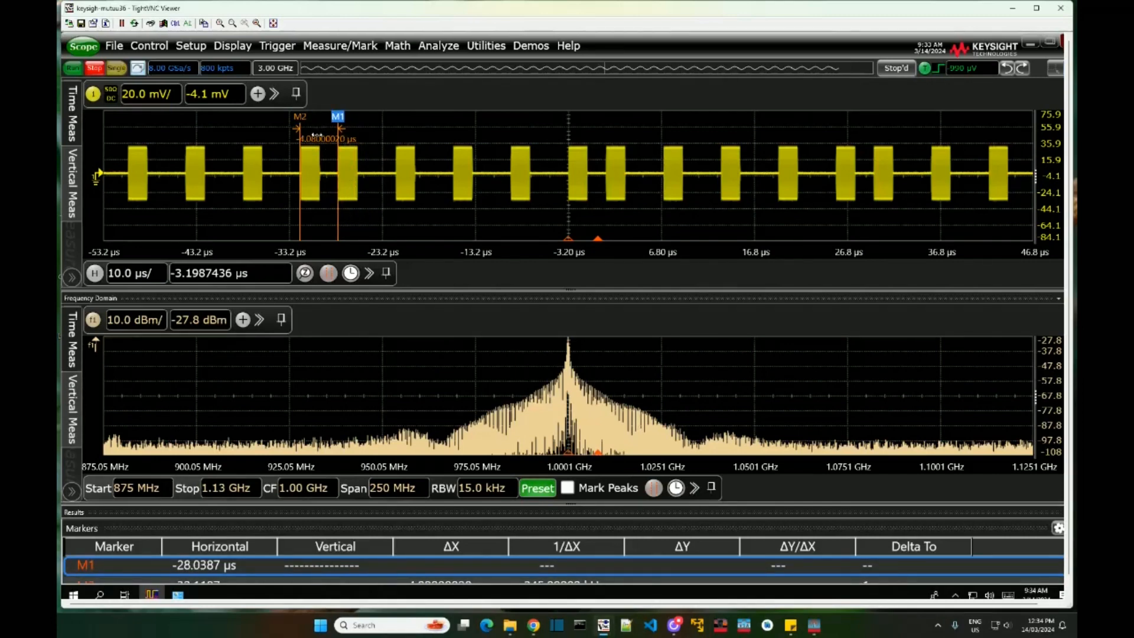
pyautogui.moveTo(319, 119); pyautogui.dragTo(359, 119)
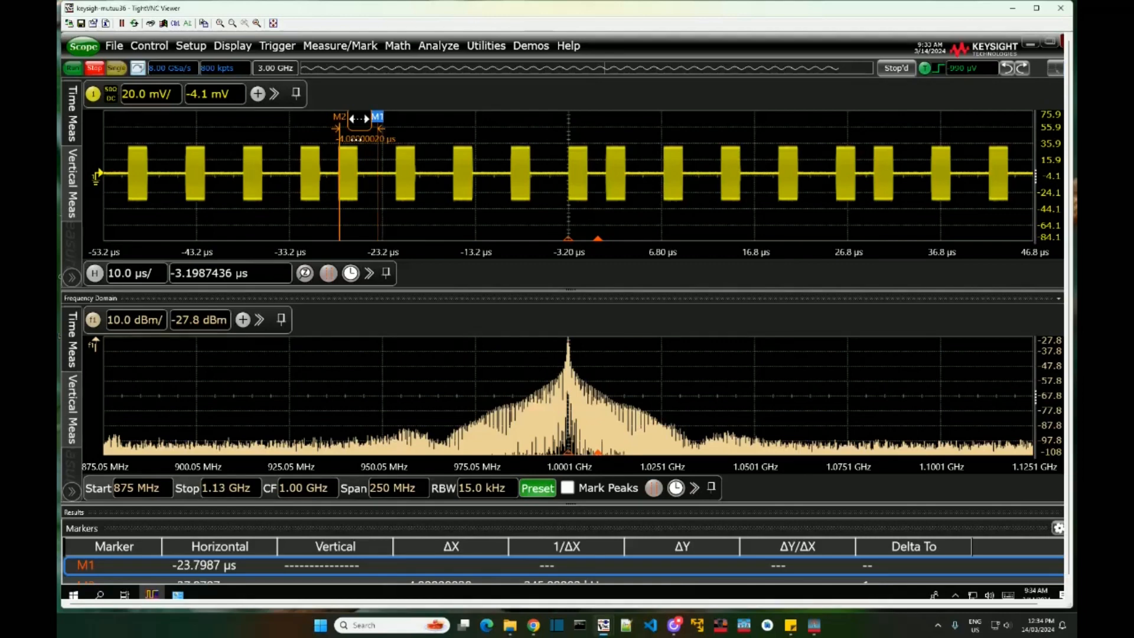
pyautogui.moveTo(376, 208); pyautogui.dragTo(396, 209)
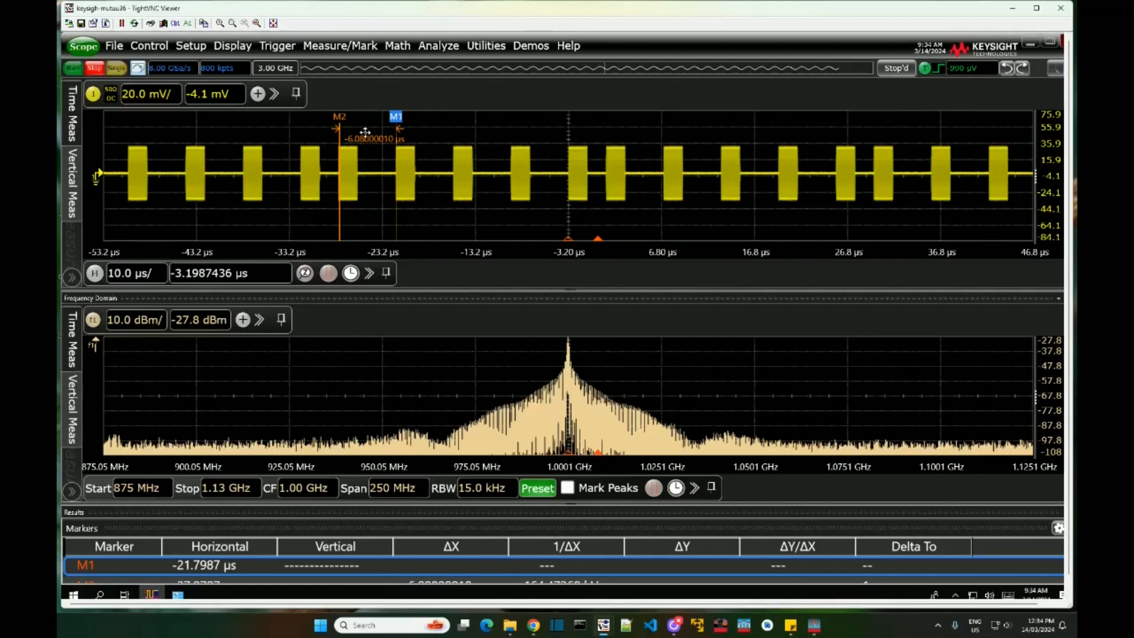
pyautogui.moveTo(367, 138); pyautogui.dragTo(541, 144)
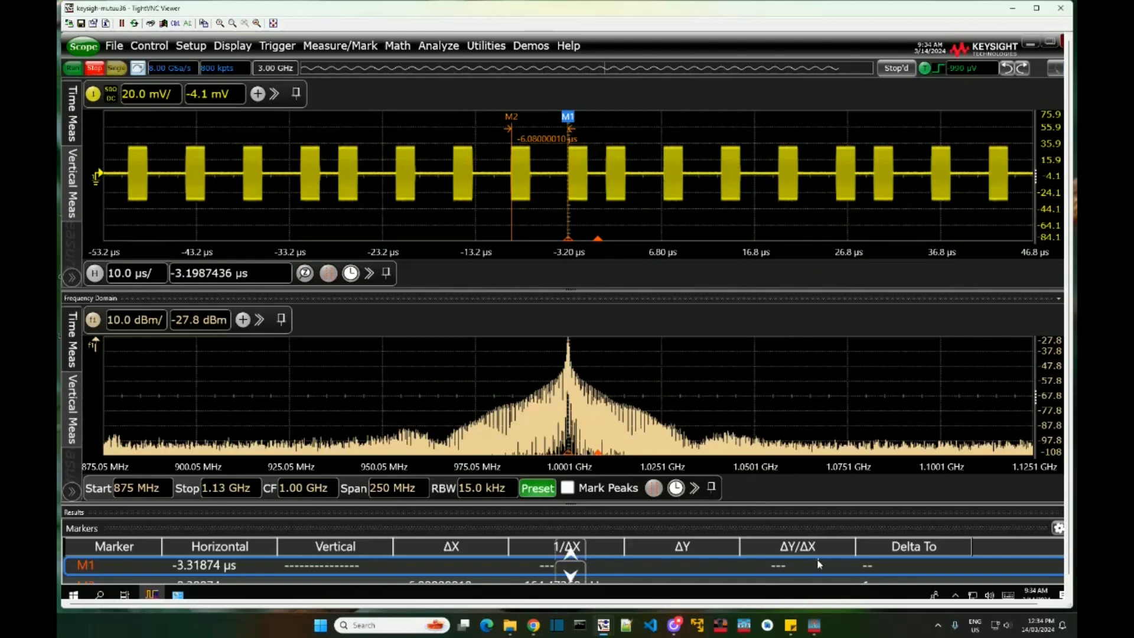
# - Return to Signal Studio and insert a new pattern item before the second item of New Pattern 1
pyautogui.moveTo(816, 628)
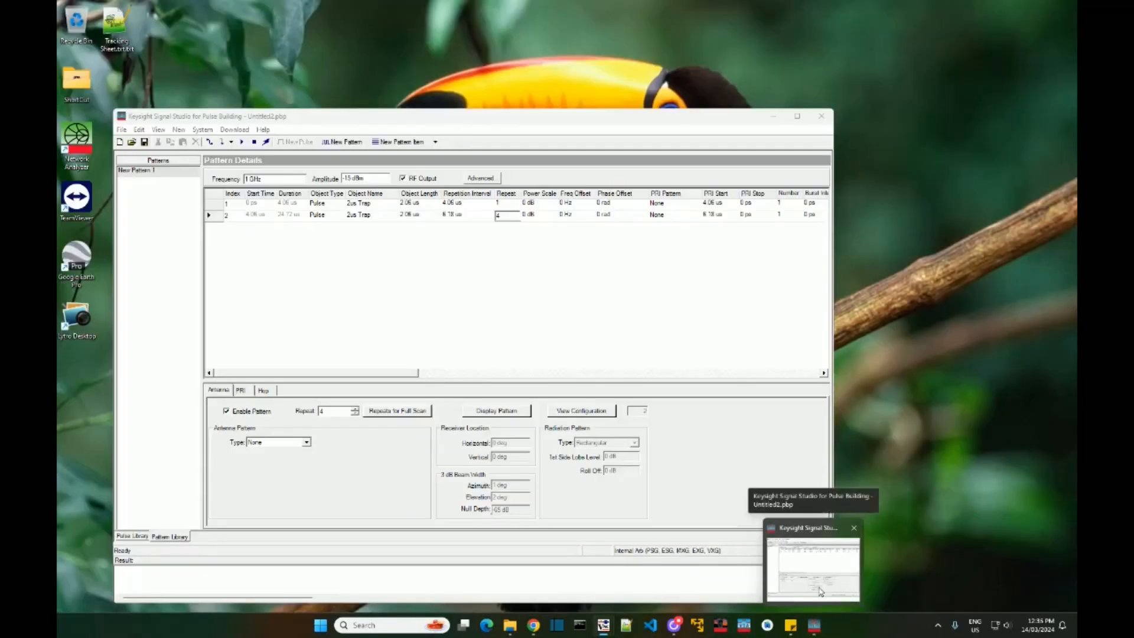
pyautogui.click(820, 590)
pyautogui.rightClick(219, 219)
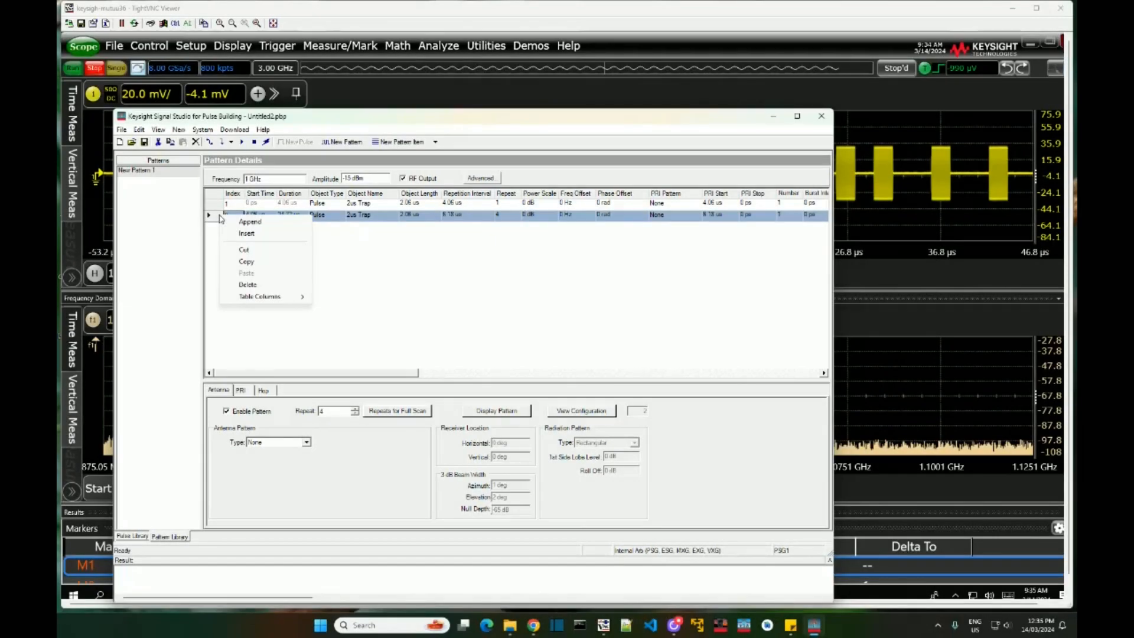
pyautogui.click(277, 236)
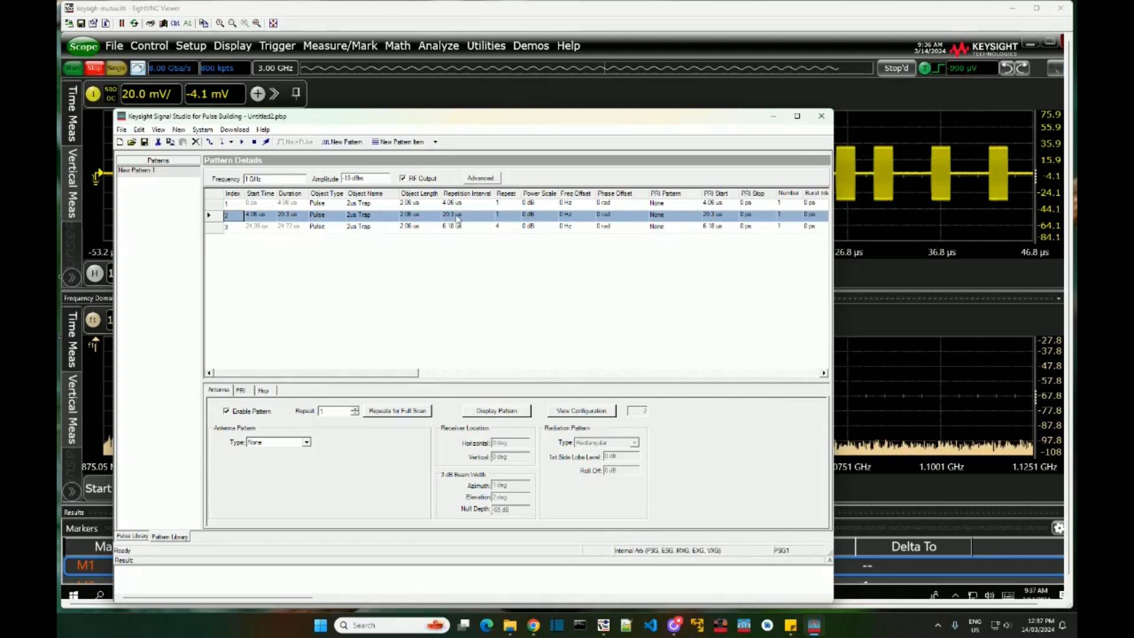
# - Assign the 4us Trap pulse to the second item of New Pattern 1
pyautogui.click(393, 218)
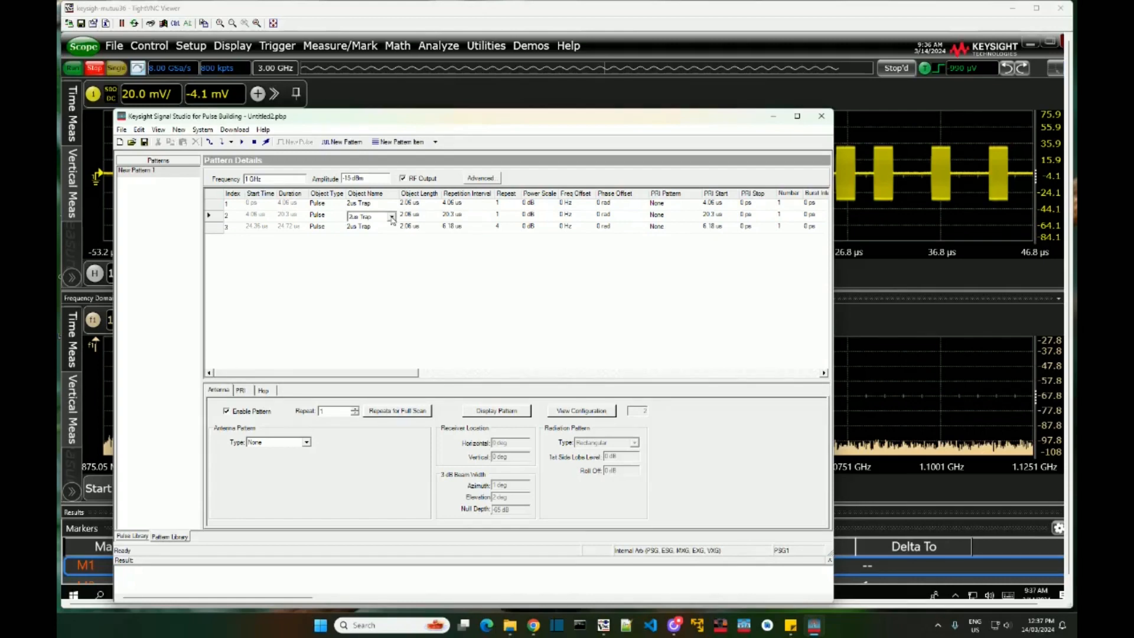
pyautogui.click(392, 219)
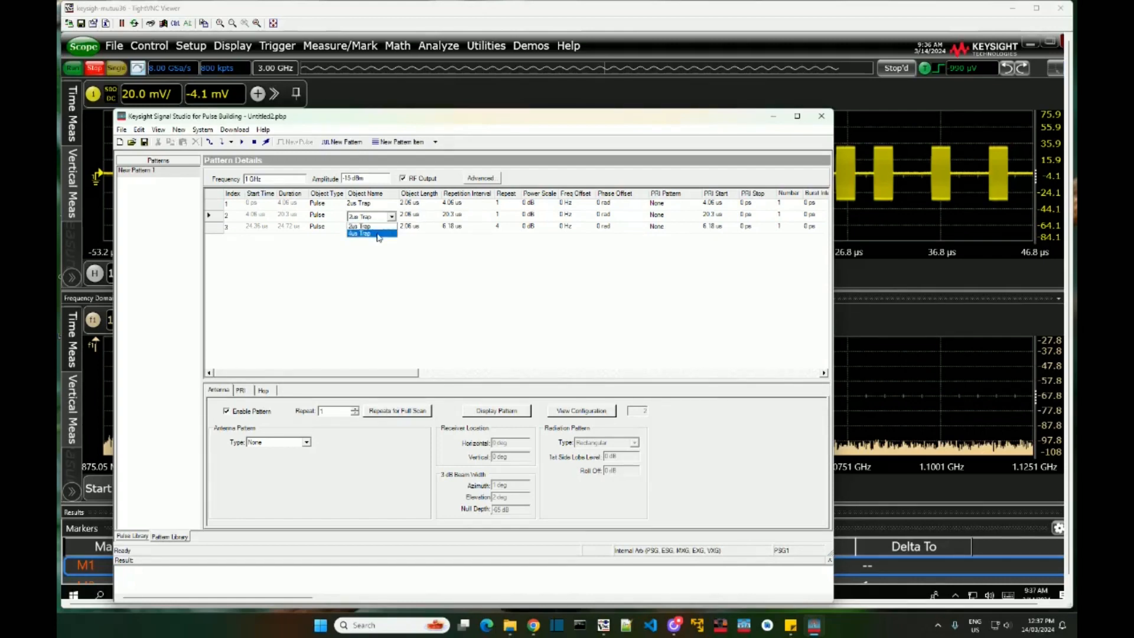
pyautogui.click(373, 234)
# - Set the second pattern item's repetition interval to 8.12 us
pyautogui.click(469, 215)
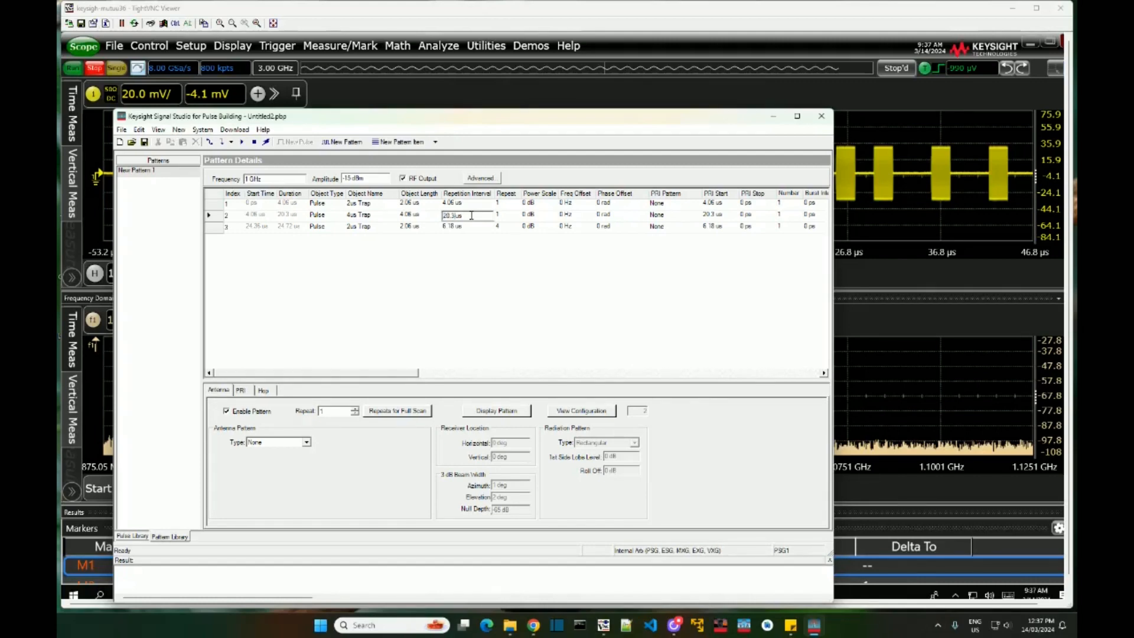
pyautogui.press('BackSpace')
pyautogui.press('BackSpace')
pyautogui.press('BackSpace')
pyautogui.press('BackSpace')
pyautogui.write('6.1')
pyautogui.write('2')
pyautogui.press('Return')
# - Download and play the updated pattern on the signal generator, then capture a single acquisition of it on the oscilloscope
pyautogui.click(231, 143)
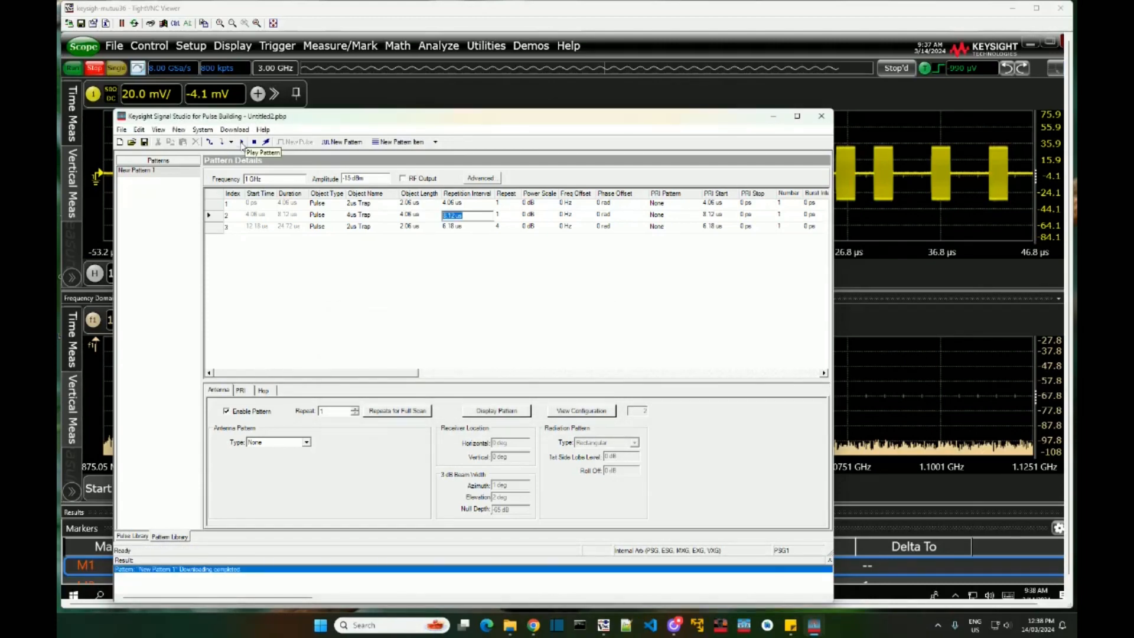
pyautogui.click(242, 143)
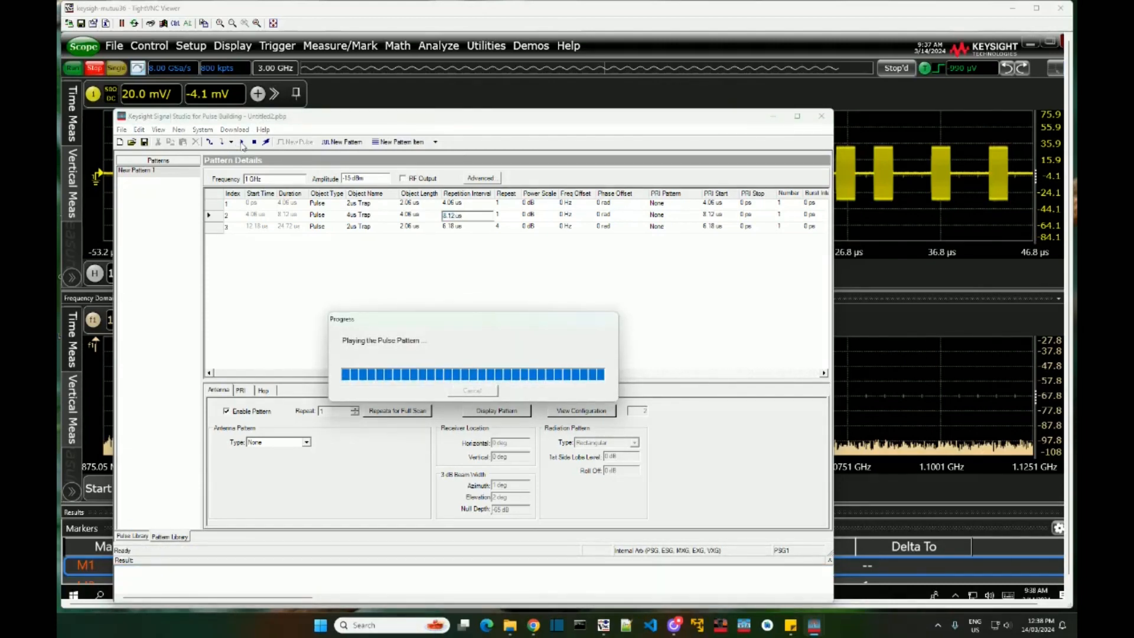
pyautogui.click(357, 10)
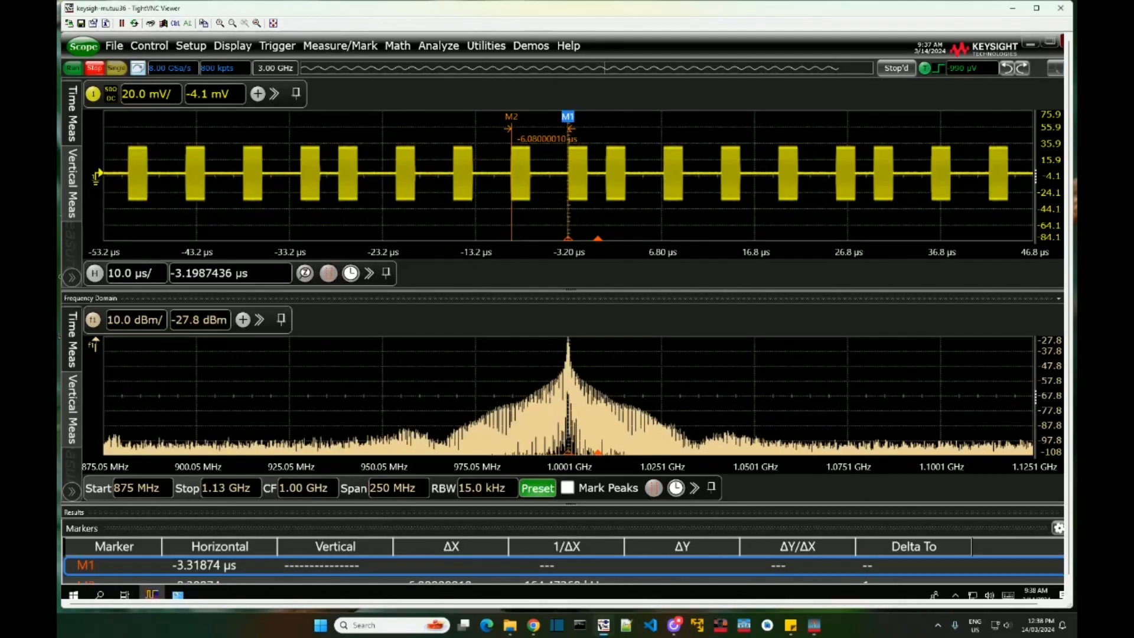
pyautogui.click(74, 69)
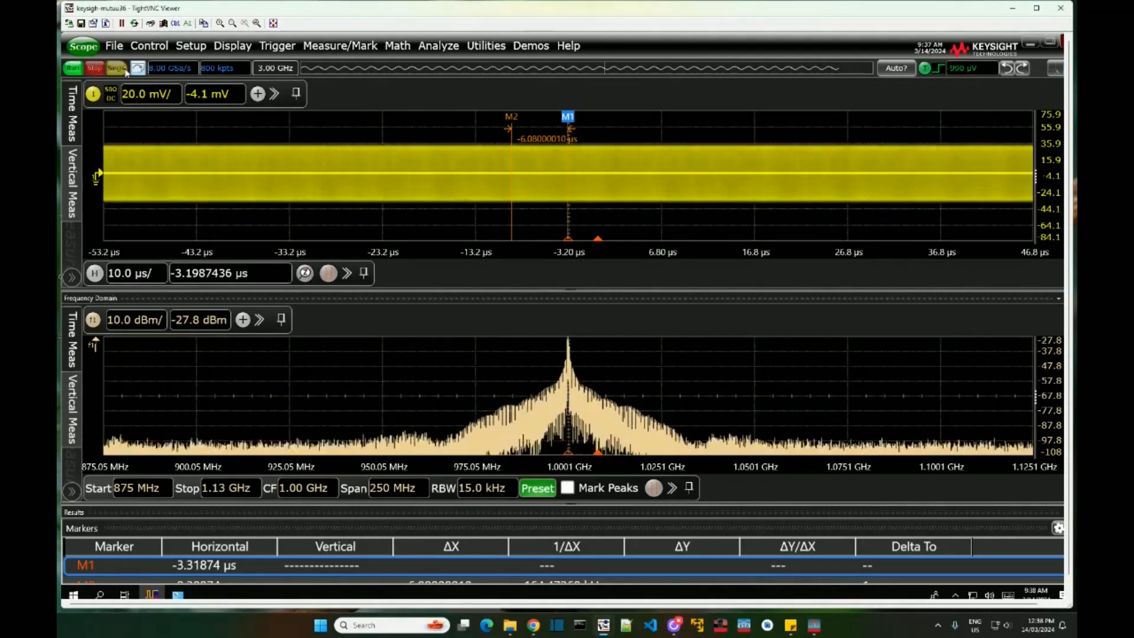
pyautogui.click(122, 70)
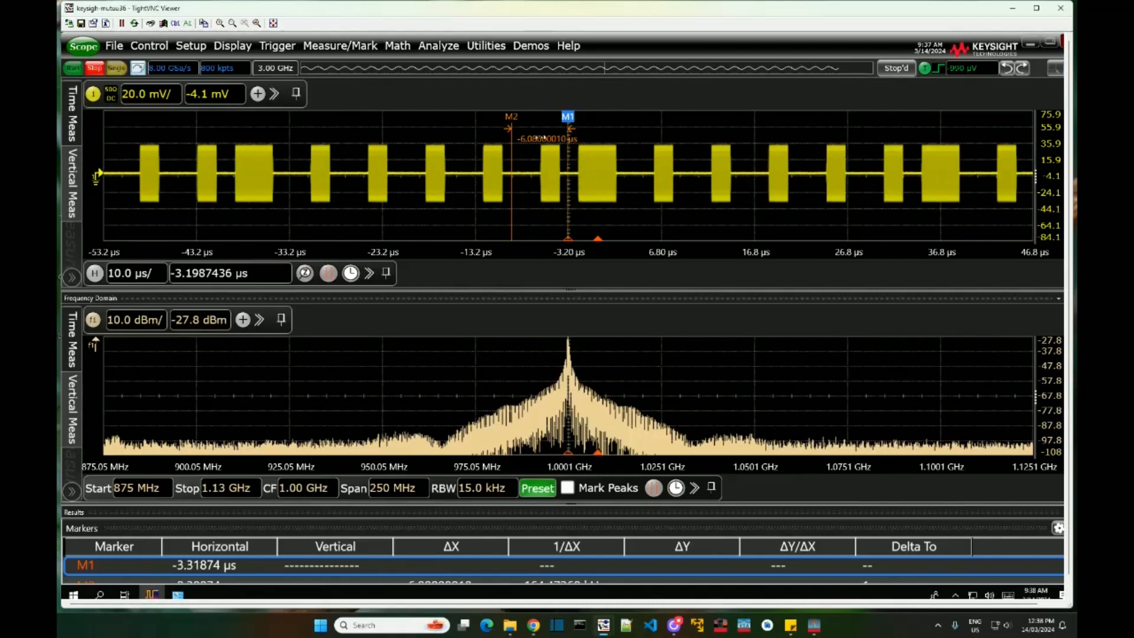
# - Measure the long pulse's width and its interval to the following pulse with markers M1 and M2
pyautogui.moveTo(540, 120); pyautogui.dragTo(607, 118)
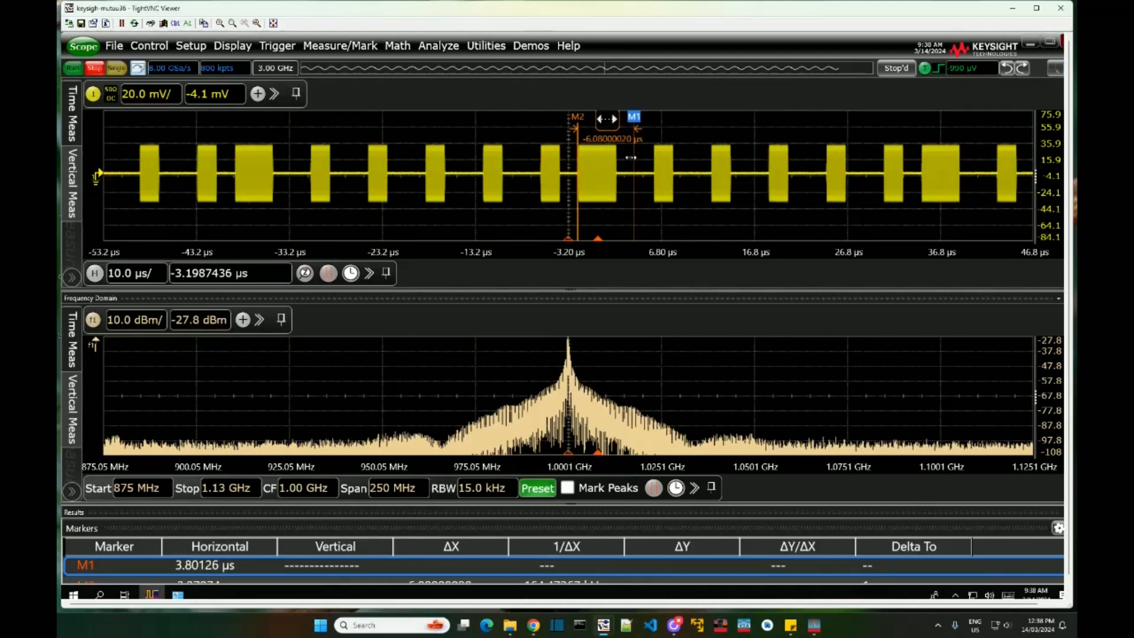
pyautogui.moveTo(631, 157); pyautogui.dragTo(616, 161)
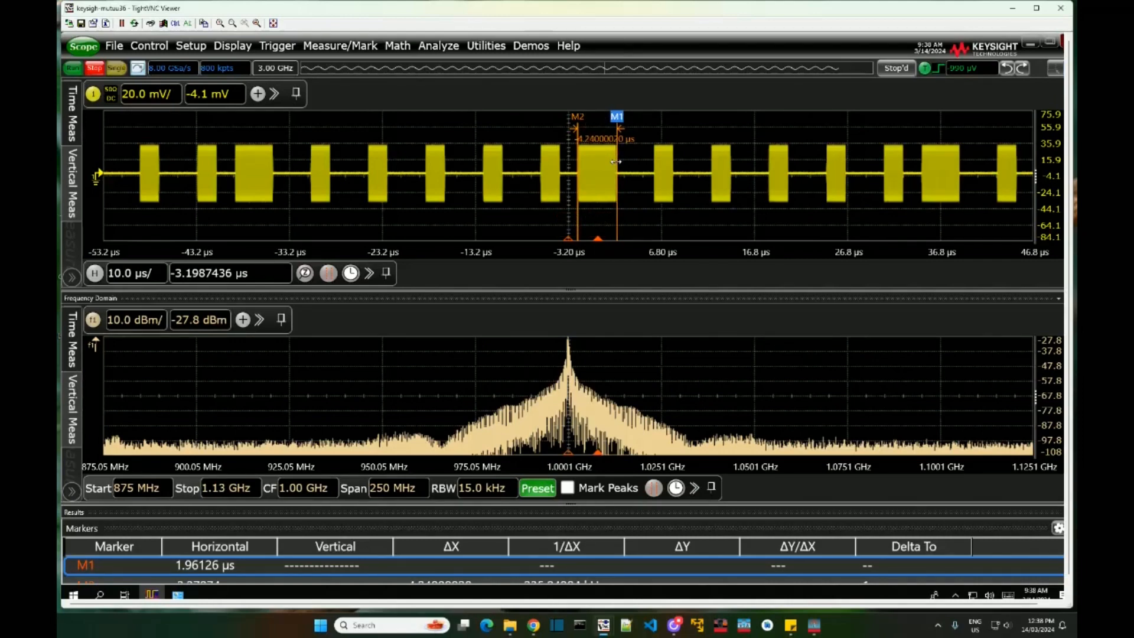
pyautogui.moveTo(616, 161); pyautogui.dragTo(653, 161)
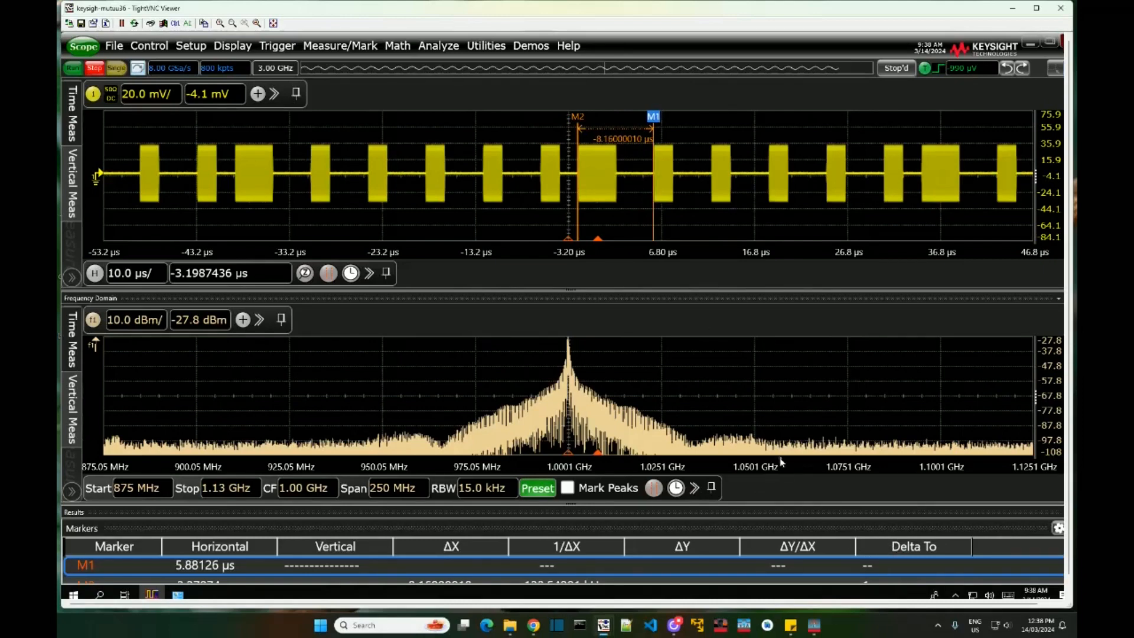
# - Return to Signal Studio and set the frequency offset to -10 MHz for the second pattern item and 5 MHz for the third
pyautogui.moveTo(817, 630)
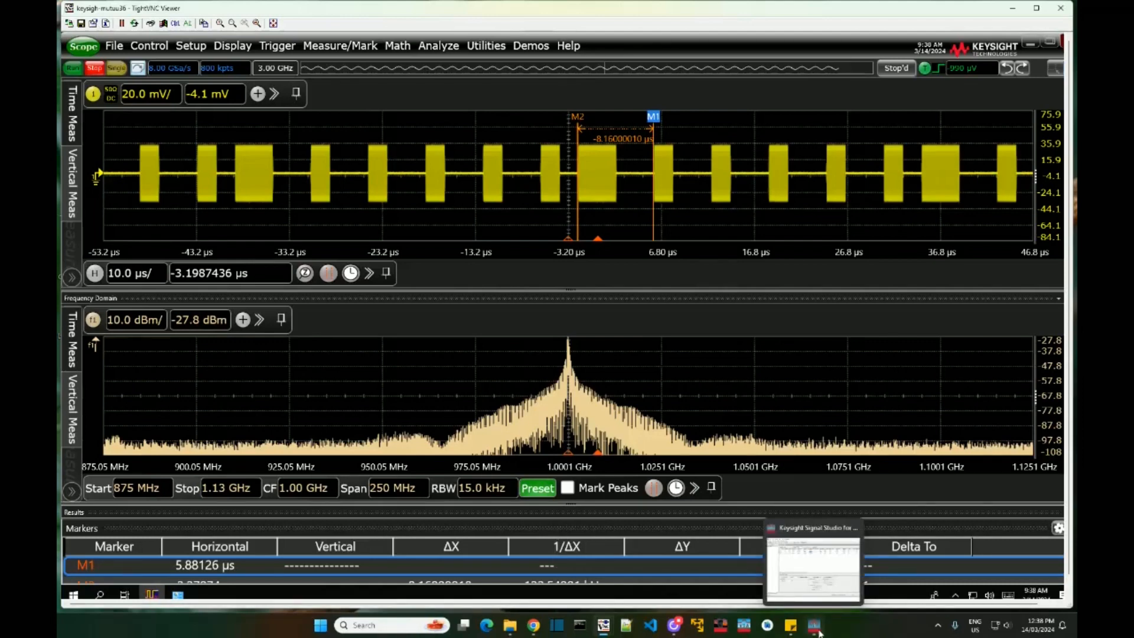
pyautogui.click(818, 598)
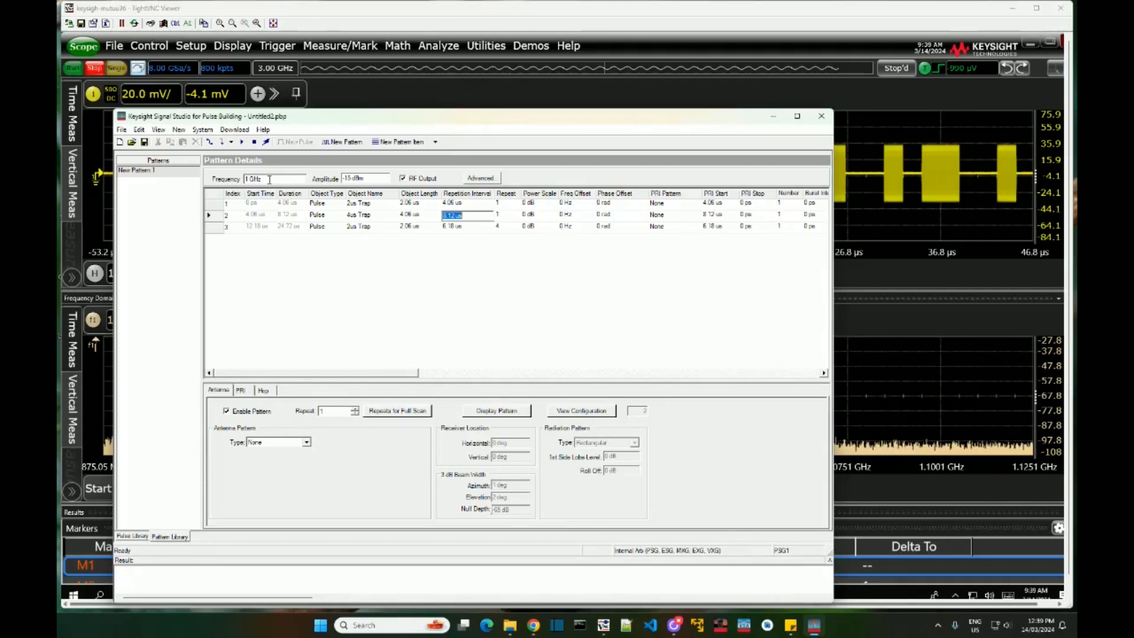
pyautogui.click(567, 216)
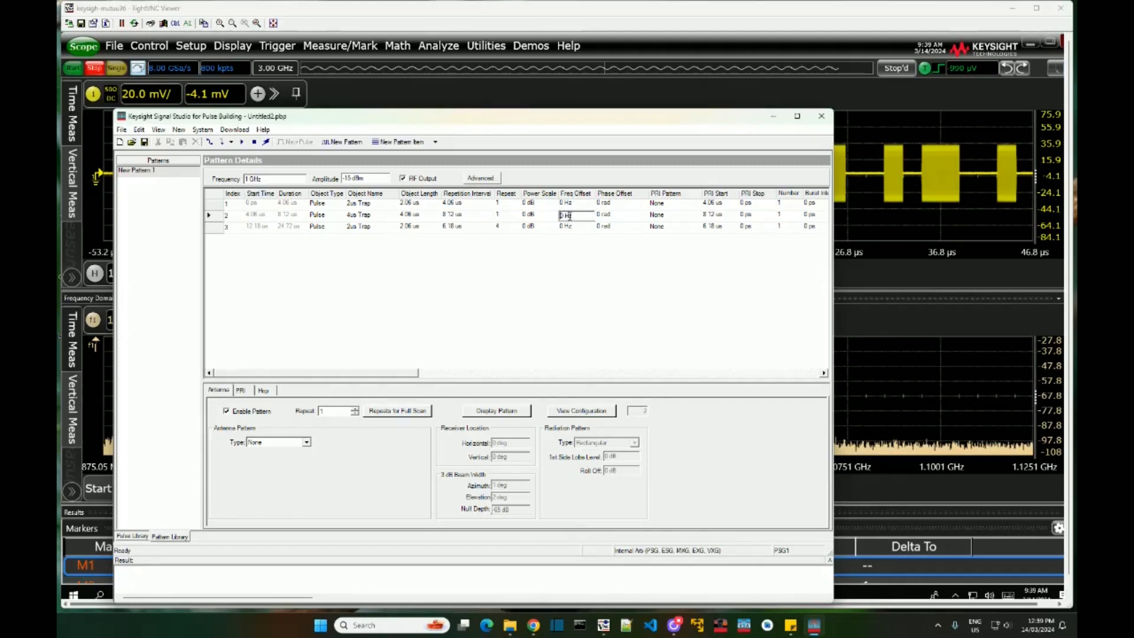
pyautogui.write('-10M')
pyautogui.press('Return')
pyautogui.press('Delete')
pyautogui.write('5 M')
pyautogui.press('Return')
# - Download and play the frequency-offset pattern, then capture a single acquisition with its spectrum on the oscilloscope
pyautogui.click(226, 145)
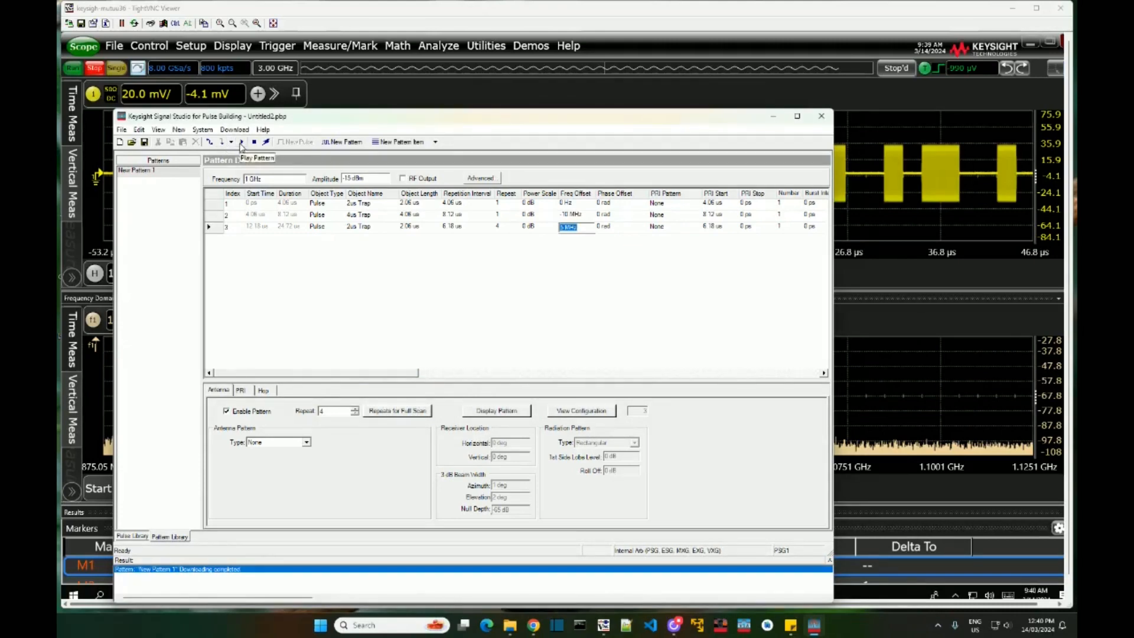
pyautogui.click(241, 143)
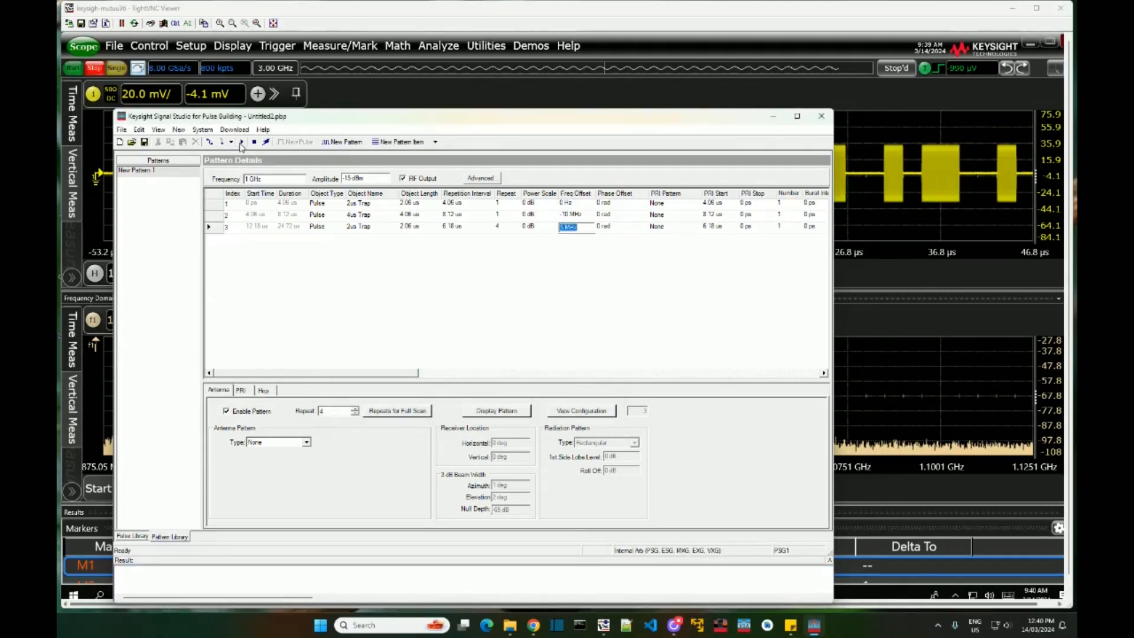
pyautogui.click(274, 10)
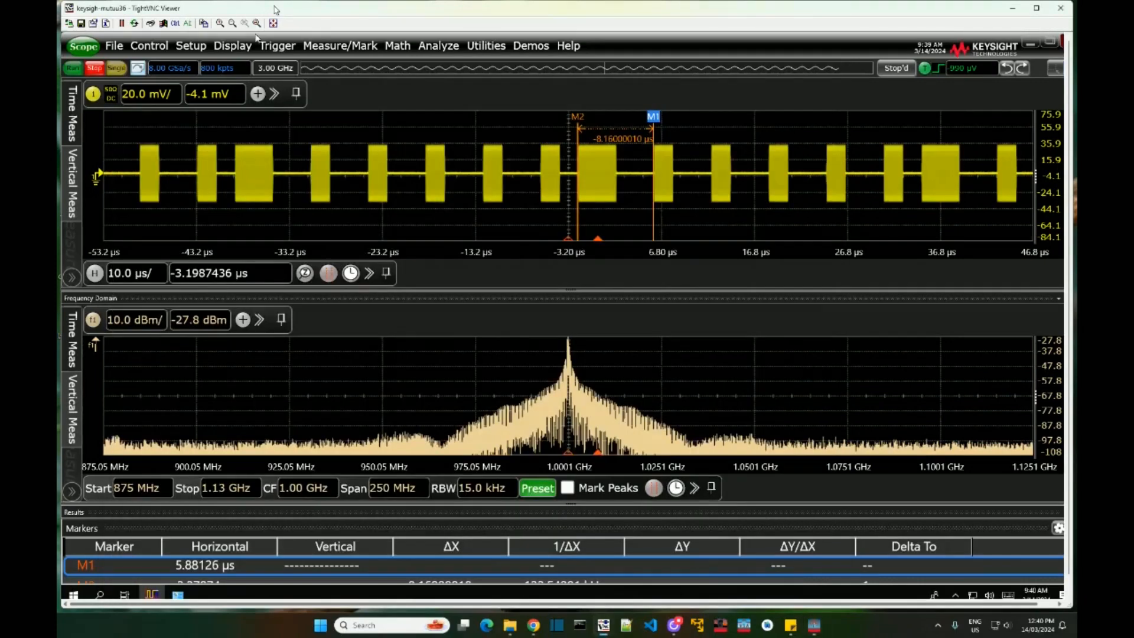
pyautogui.click(75, 68)
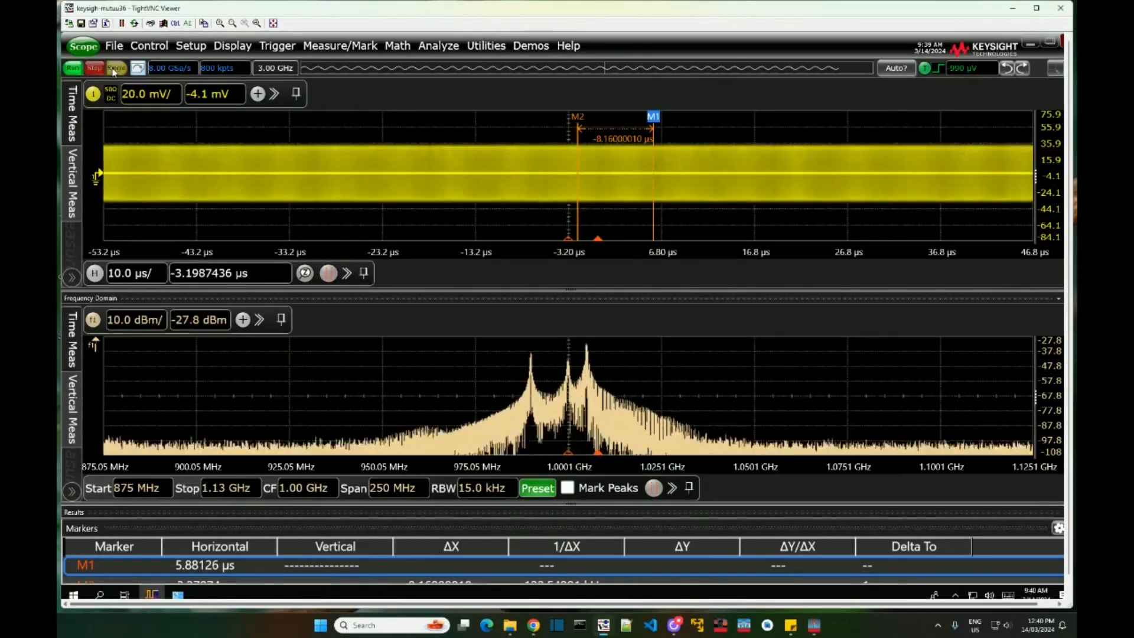
pyautogui.click(116, 68)
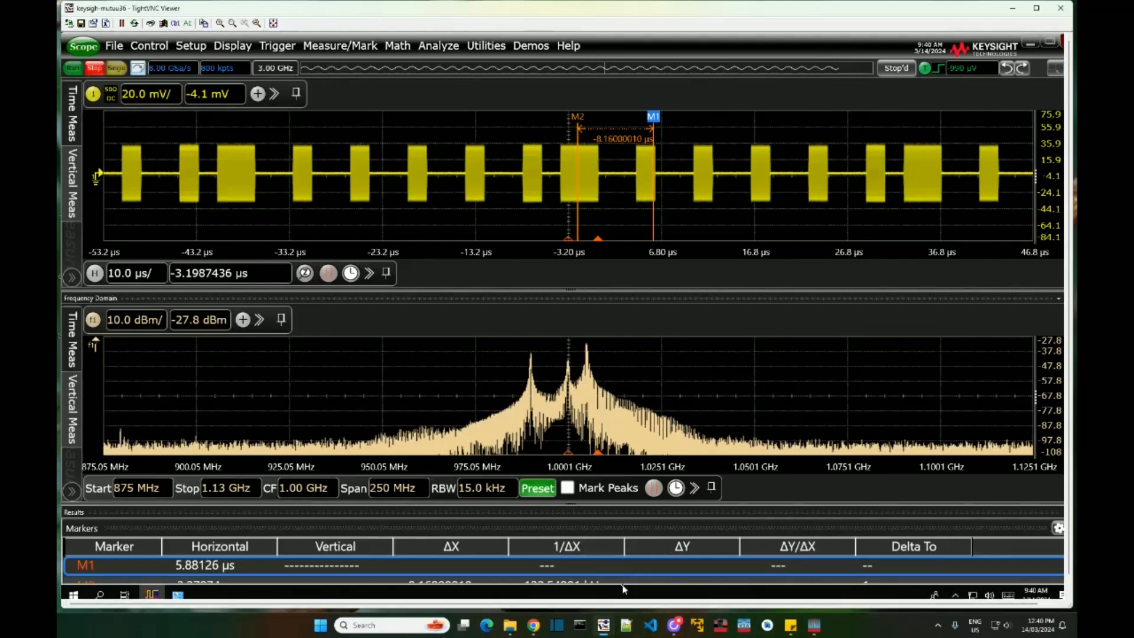
# - Switch to the signal analyzer and compare the frequency-offset pulses in the real-time density and swept spectrum views
pyautogui.moveTo(605, 626)
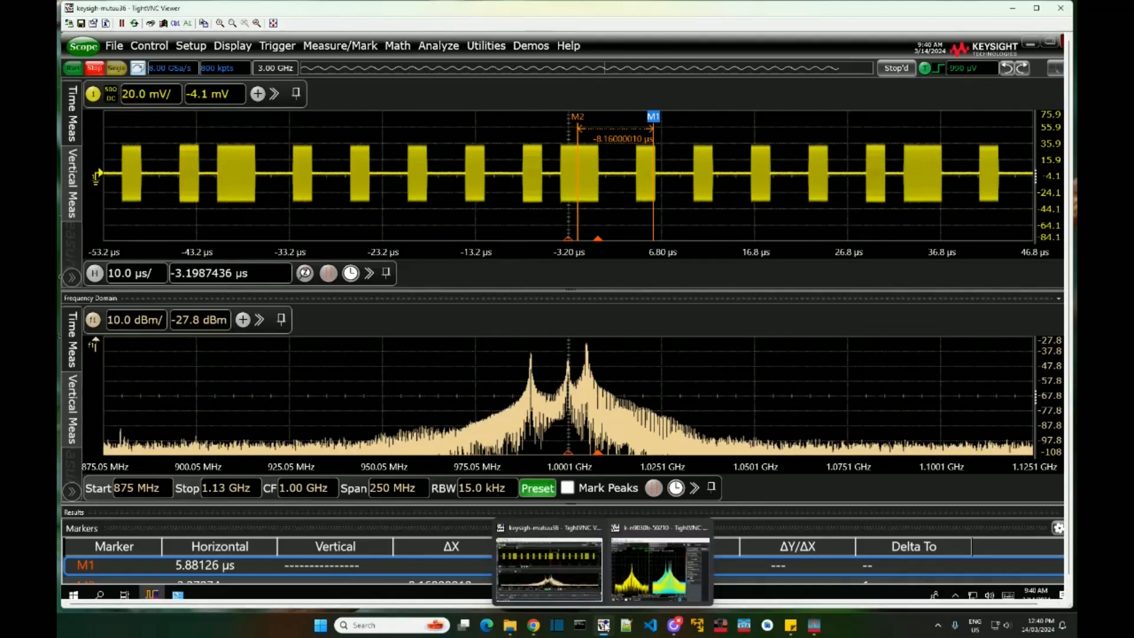
pyautogui.click(663, 582)
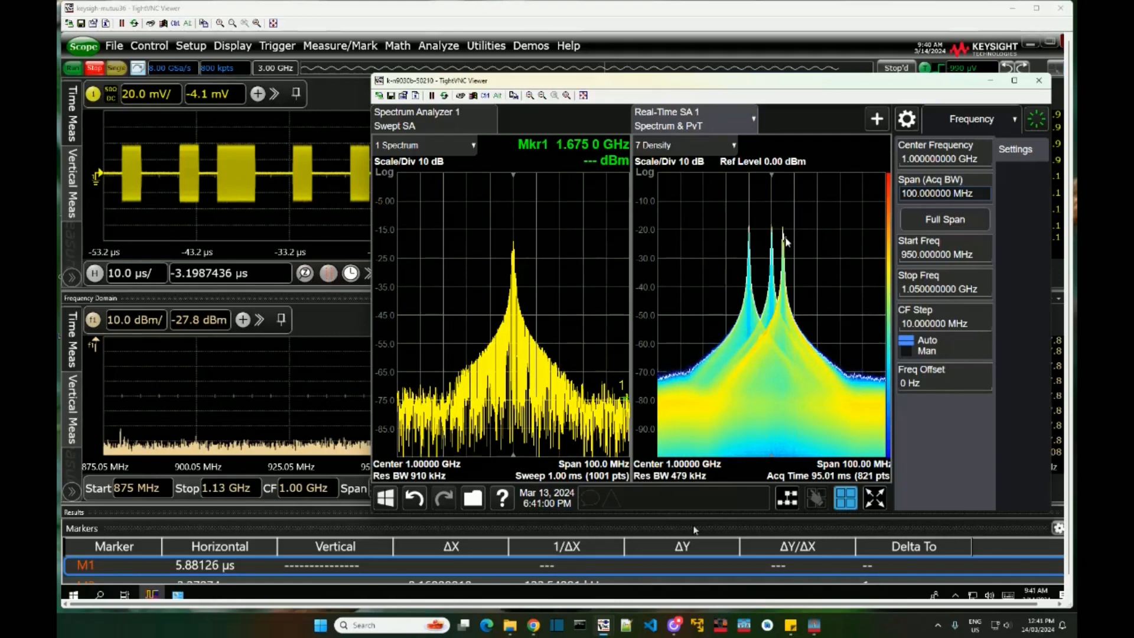
pyautogui.click(544, 257)
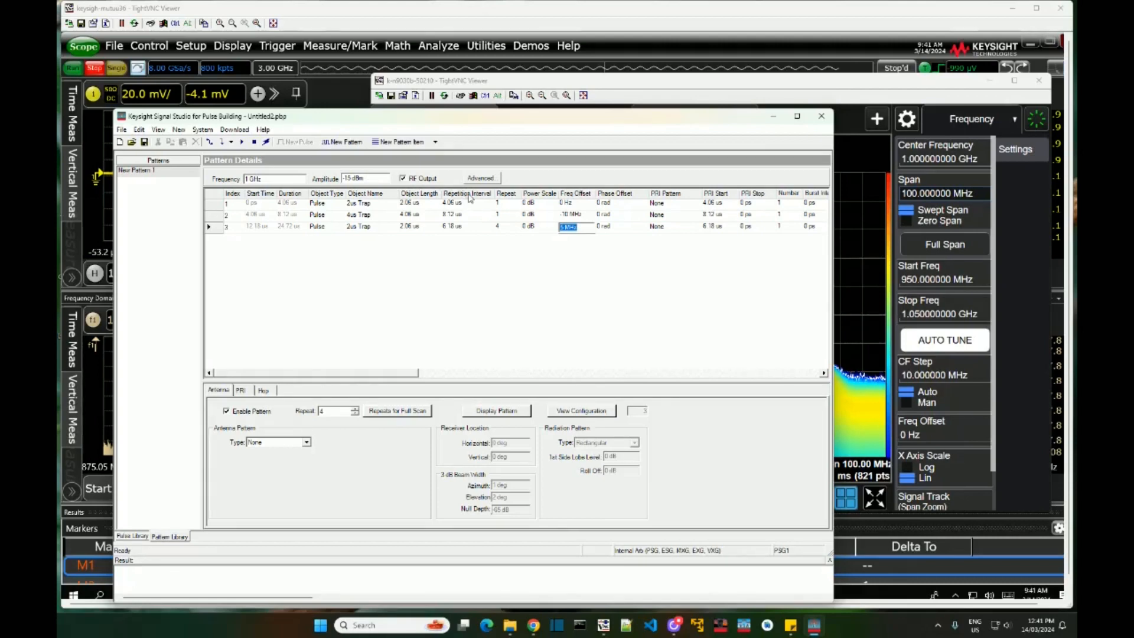
# - In Signal Studio, set the power scale to -10 dB for the first pattern item and 5 dB for the third
pyautogui.click(529, 206)
pyautogui.write('-10')
pyautogui.press('Return')
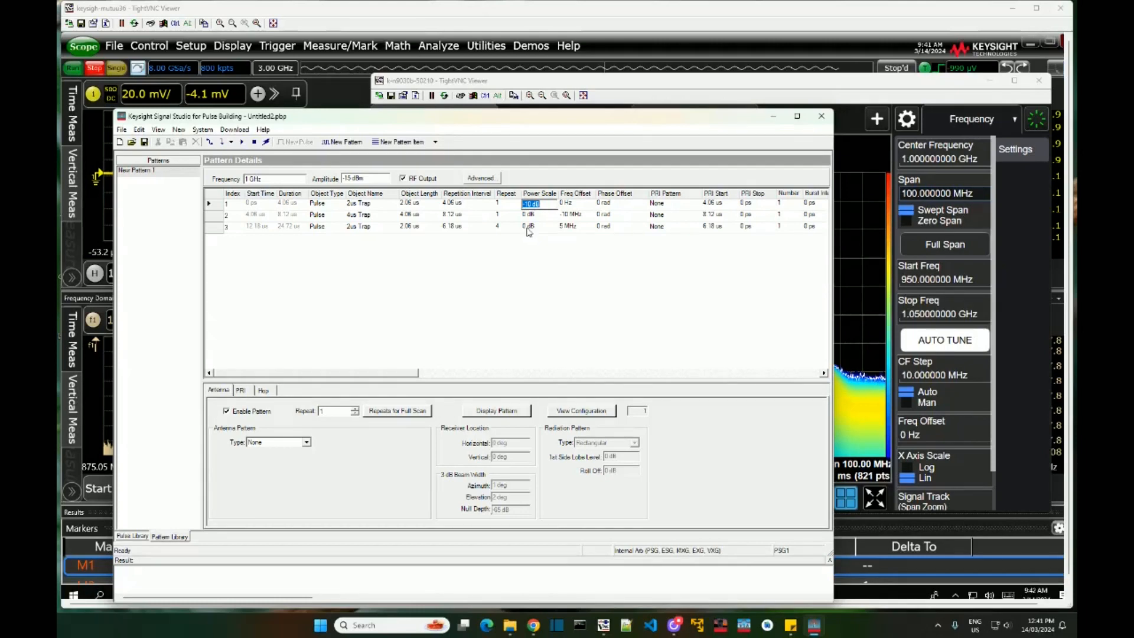
pyautogui.click(529, 229)
pyautogui.write('5')
pyautogui.press('Return')
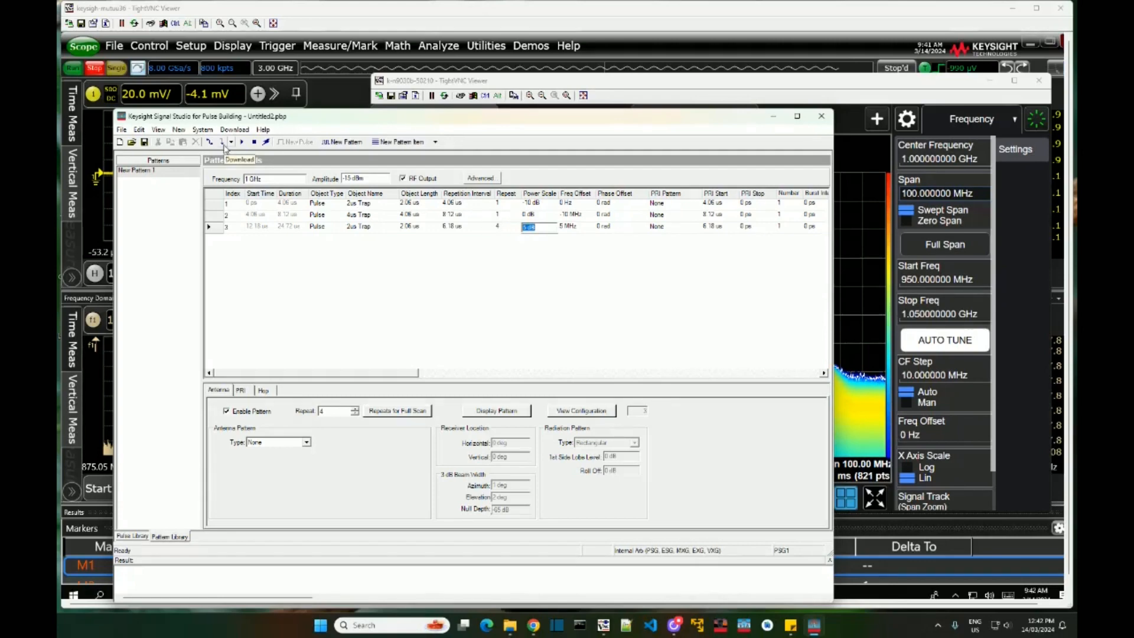
# - Download and play the power-scaled pattern, then examine its peak levels in the signal analyzer's real-time density view
pyautogui.click(223, 146)
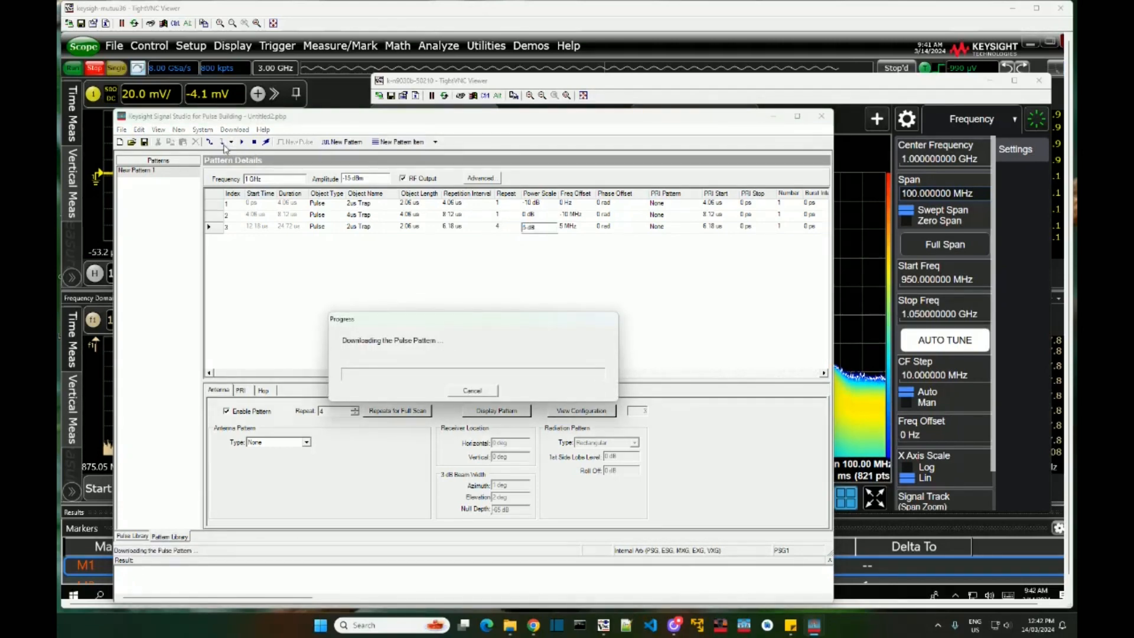
pyautogui.click(243, 143)
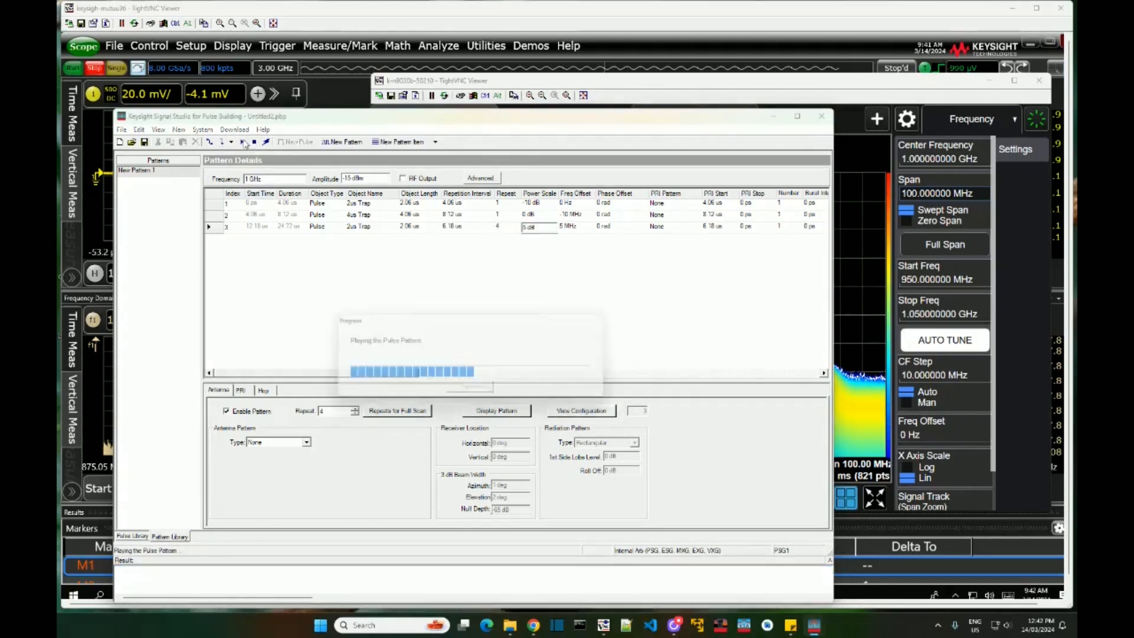
pyautogui.click(617, 81)
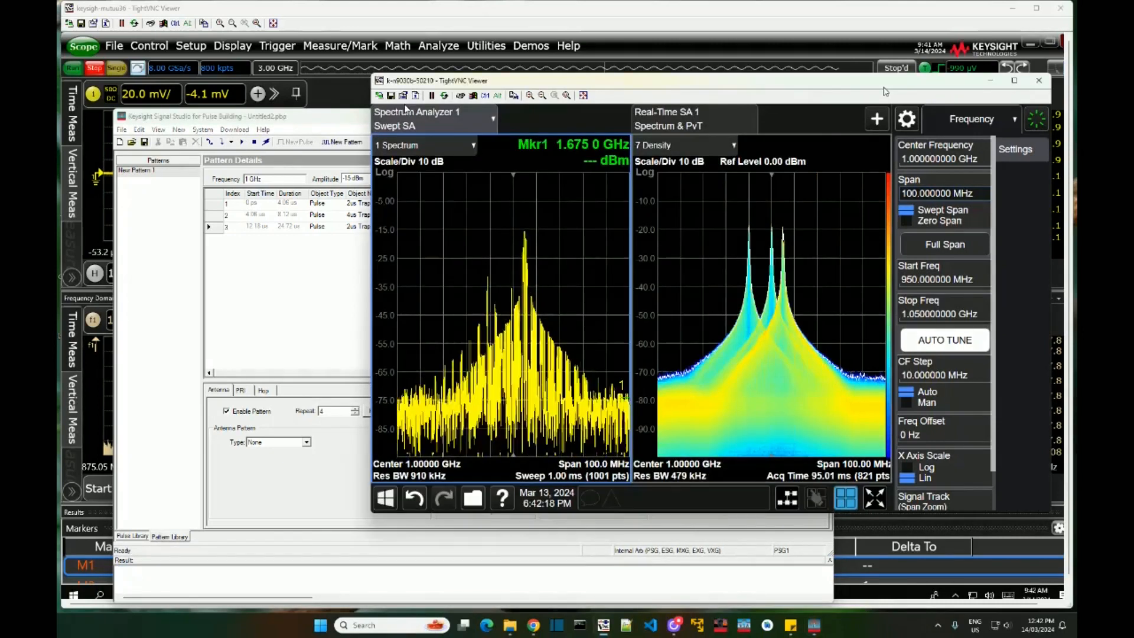
pyautogui.click(800, 272)
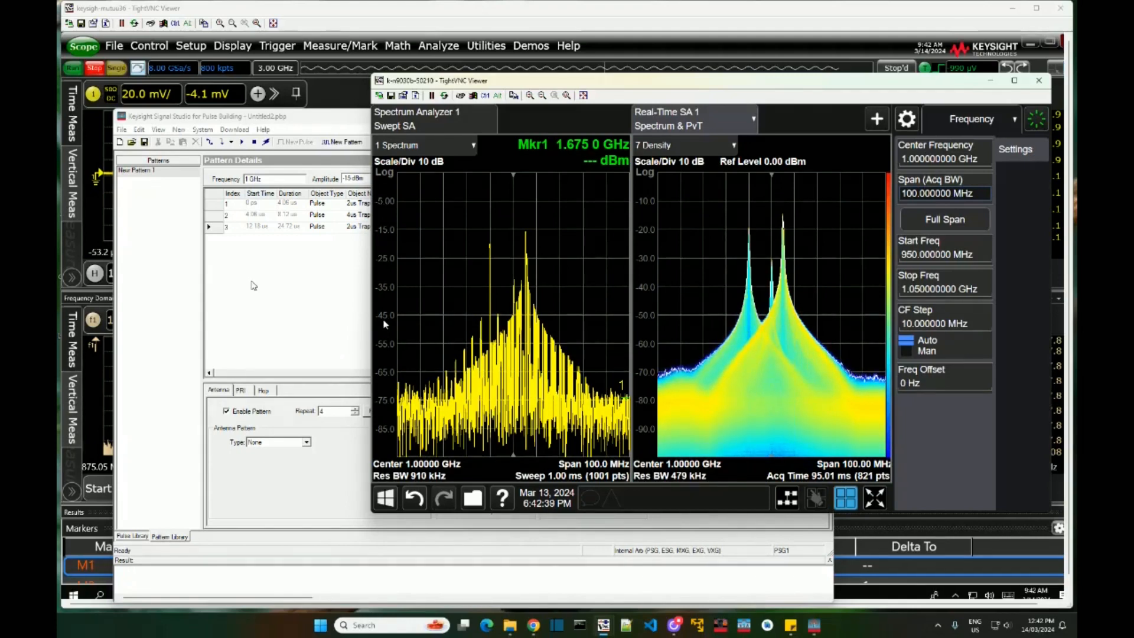
# - Return to Signal Studio, look at the Save As dialog for the pulse project and leave it without saving
pyautogui.click(309, 309)
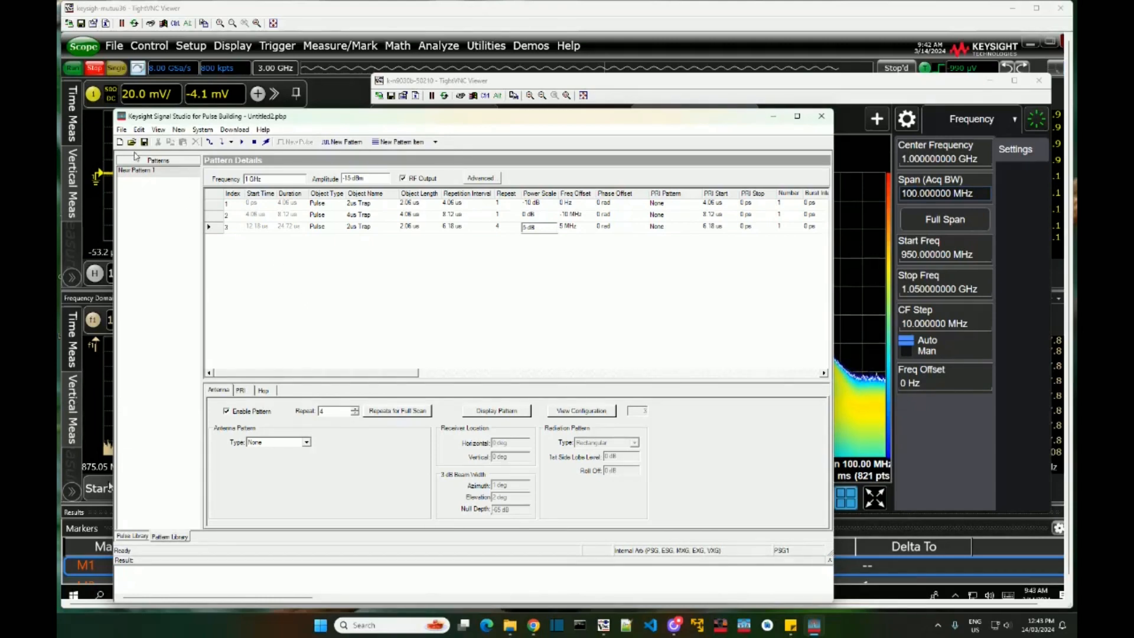
pyautogui.click(122, 130)
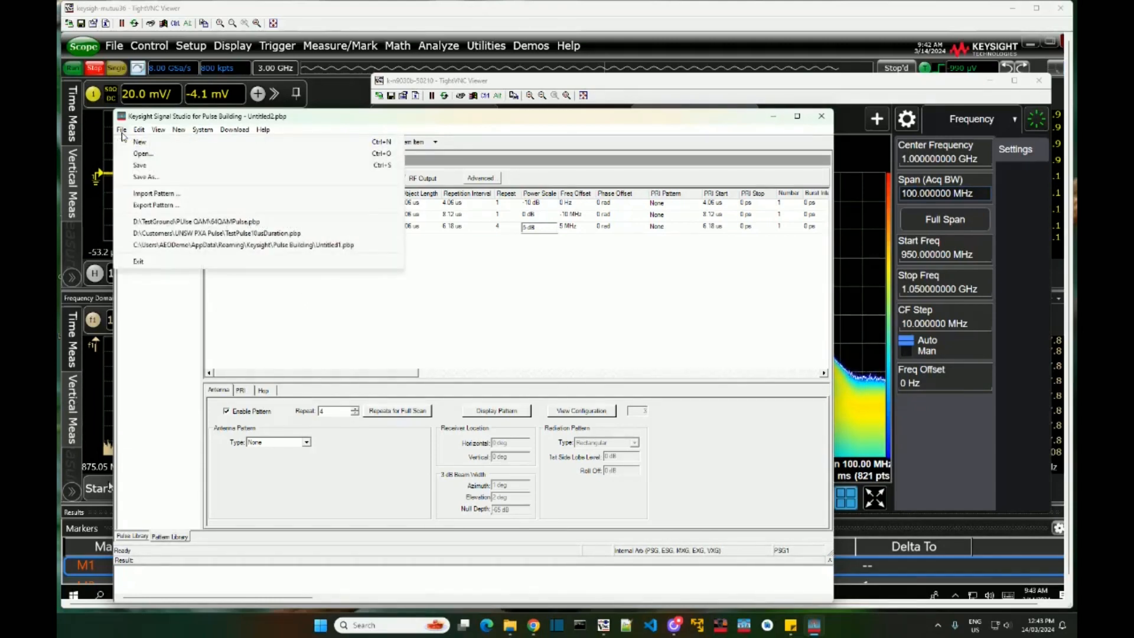
pyautogui.click(130, 181)
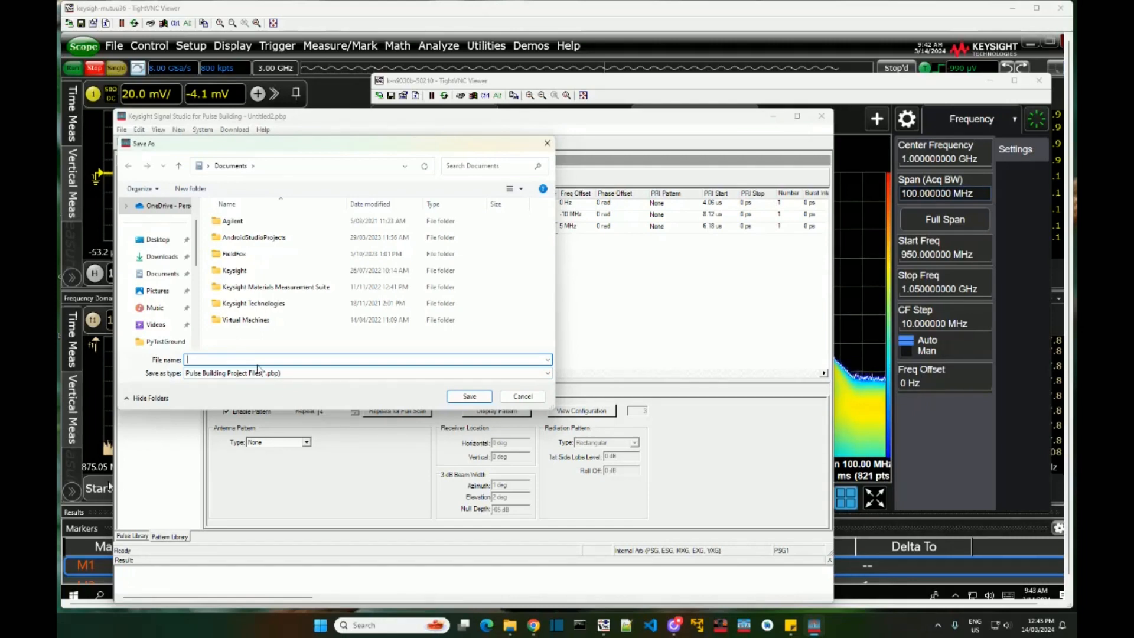
pyautogui.click(523, 396)
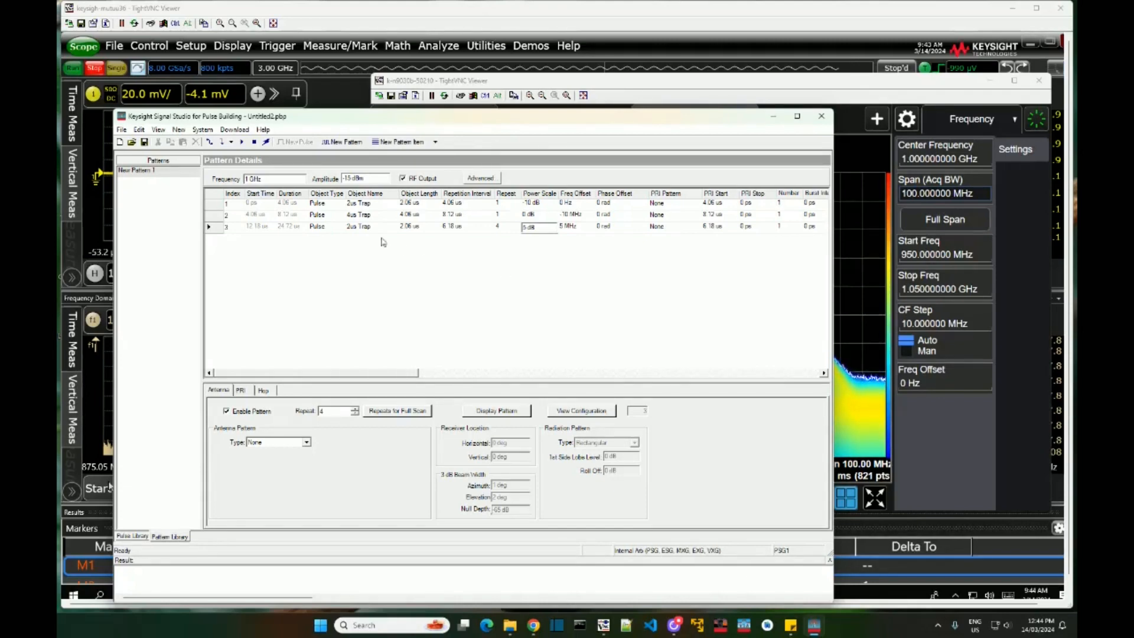
# - Stop the pattern playback and append a fourth pattern item that uses the 4us Trap pulse
pyautogui.click(256, 144)
pyautogui.rightClick(263, 267)
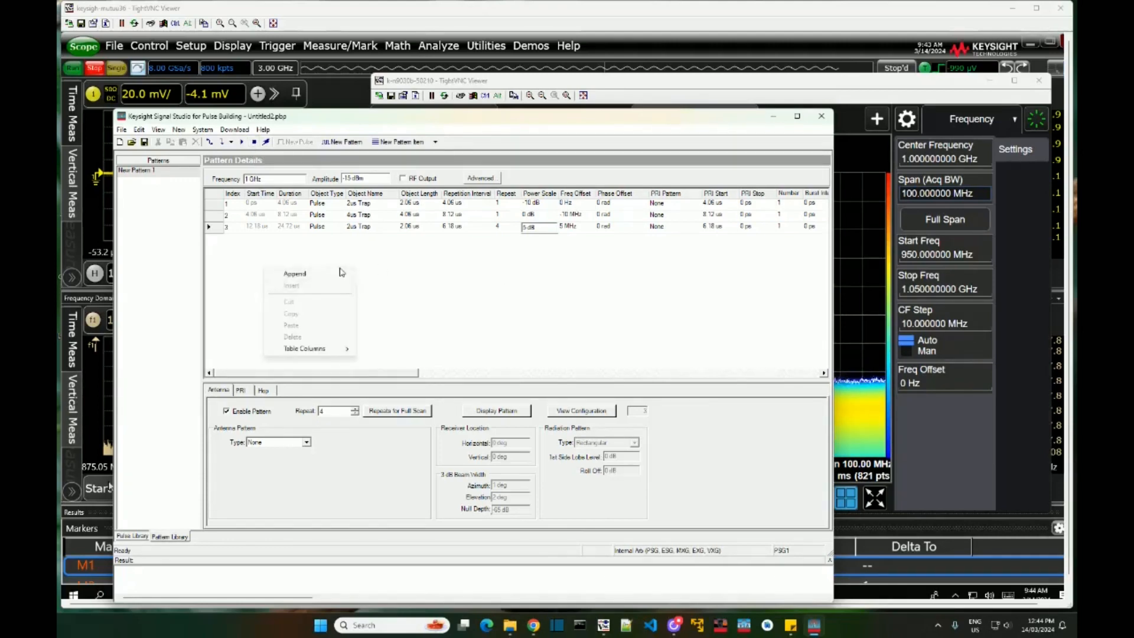
pyautogui.click(339, 271)
pyautogui.click(383, 239)
pyautogui.click(393, 240)
pyautogui.click(370, 257)
# - Set the fourth pattern item's repeat count to 5 and its frequency offset to 10 MHz
pyautogui.moveTo(501, 240); pyautogui.dragTo(483, 245)
pyautogui.write('5')
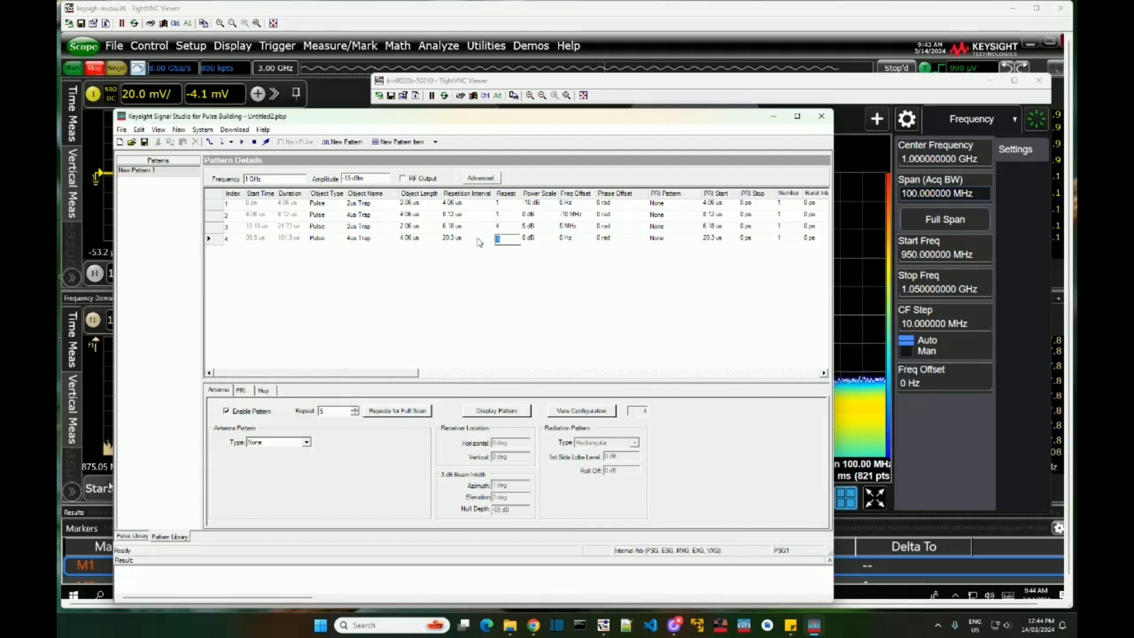
pyautogui.click(571, 241)
pyautogui.write('10 MHz')
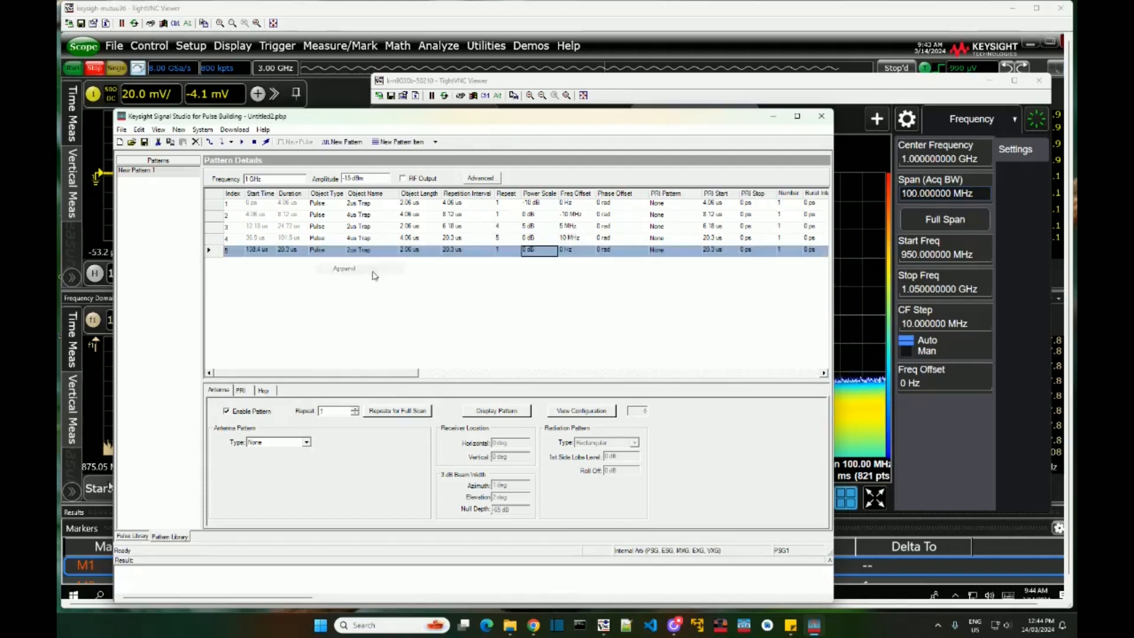
# - Append a fifth pattern item and set its repeat count to 4, frequency offset to -15 MHz and power scale to -10 dB
pyautogui.rightClick(315, 265)
pyautogui.click(354, 273)
pyautogui.click(496, 251)
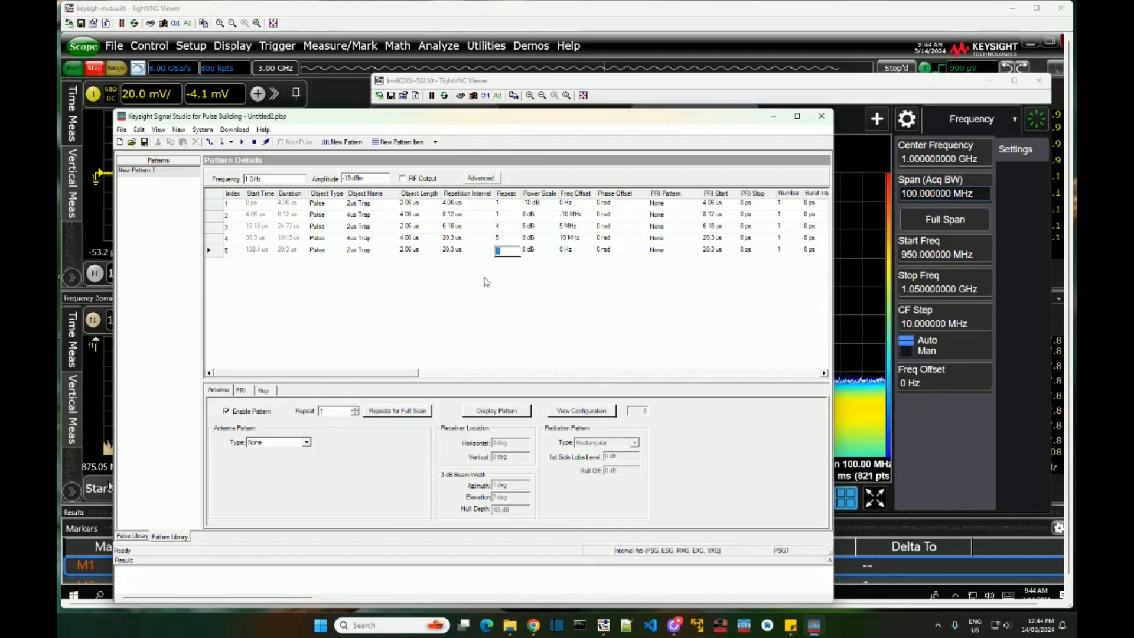
pyautogui.write('4')
pyautogui.press('Tab')
pyautogui.write('-15 MHz')
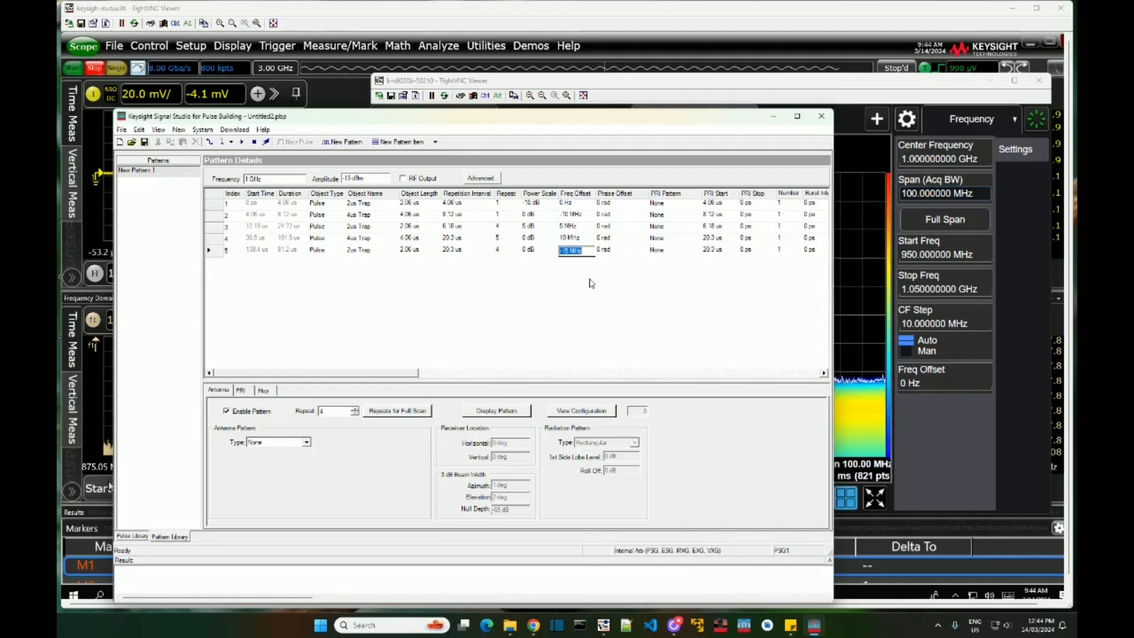
pyautogui.hotkey('shift', 'Tab')
pyautogui.write('-10 dB')
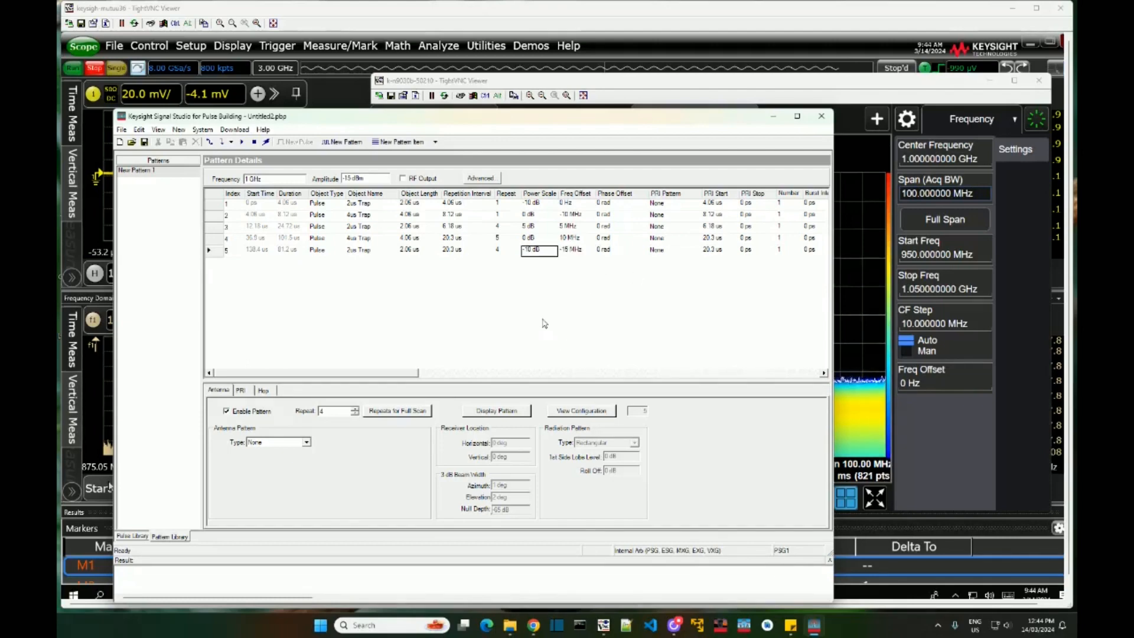
# - Enable RF output, download and play the five-item pattern, and view its spectrum in the signal analyzer's swept and real-time views
pyautogui.moveTo(400, 374)
pyautogui.mouseDown()
pyautogui.moveTo(785, 374)
pyautogui.moveTo(403, 372)
pyautogui.mouseUp()
pyautogui.click(402, 177)
pyautogui.click(232, 143)
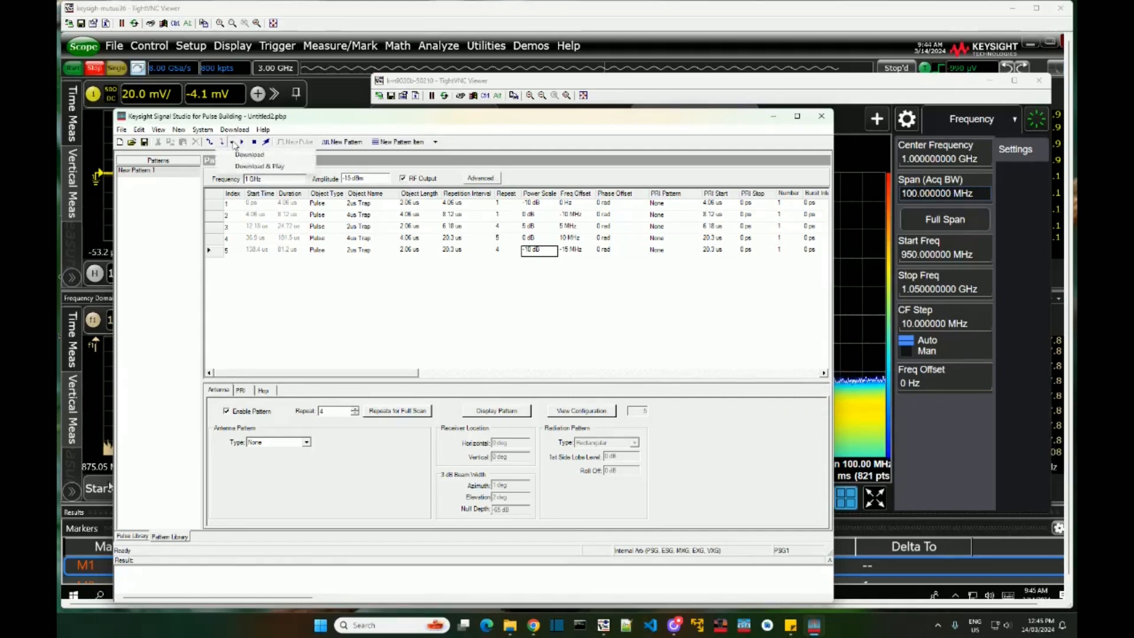
pyautogui.click(237, 168)
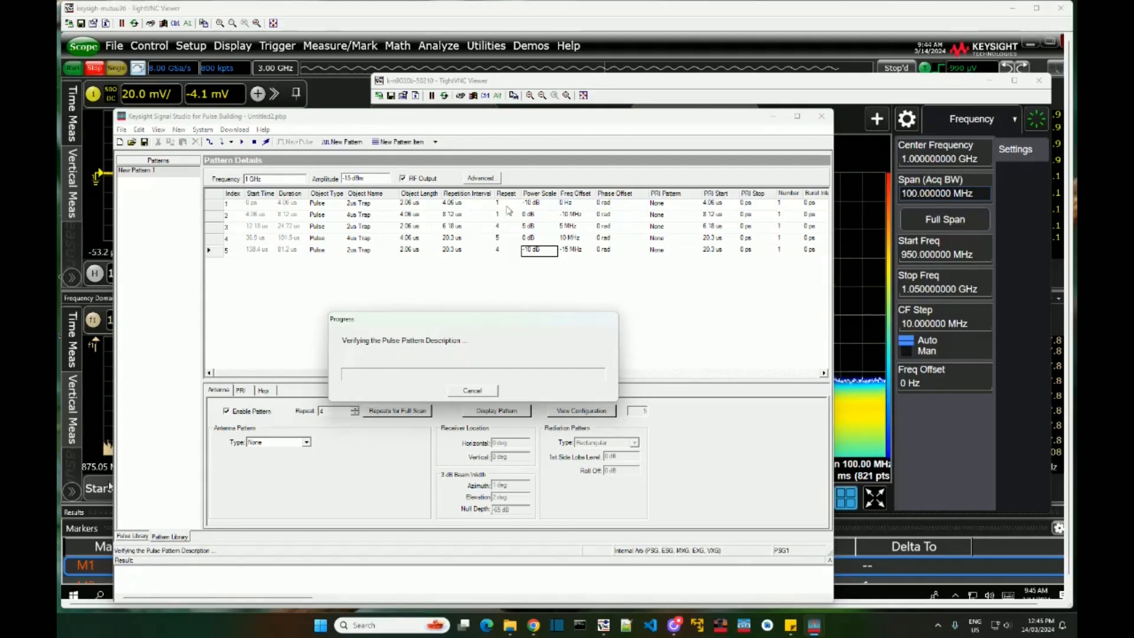
pyautogui.click(676, 91)
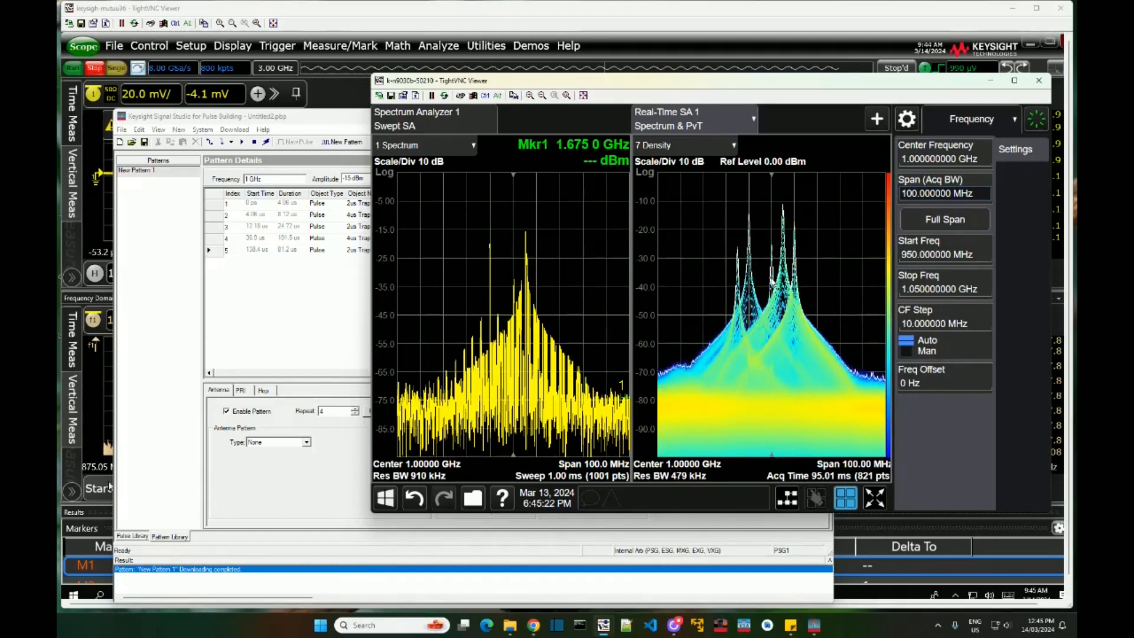
pyautogui.click(545, 282)
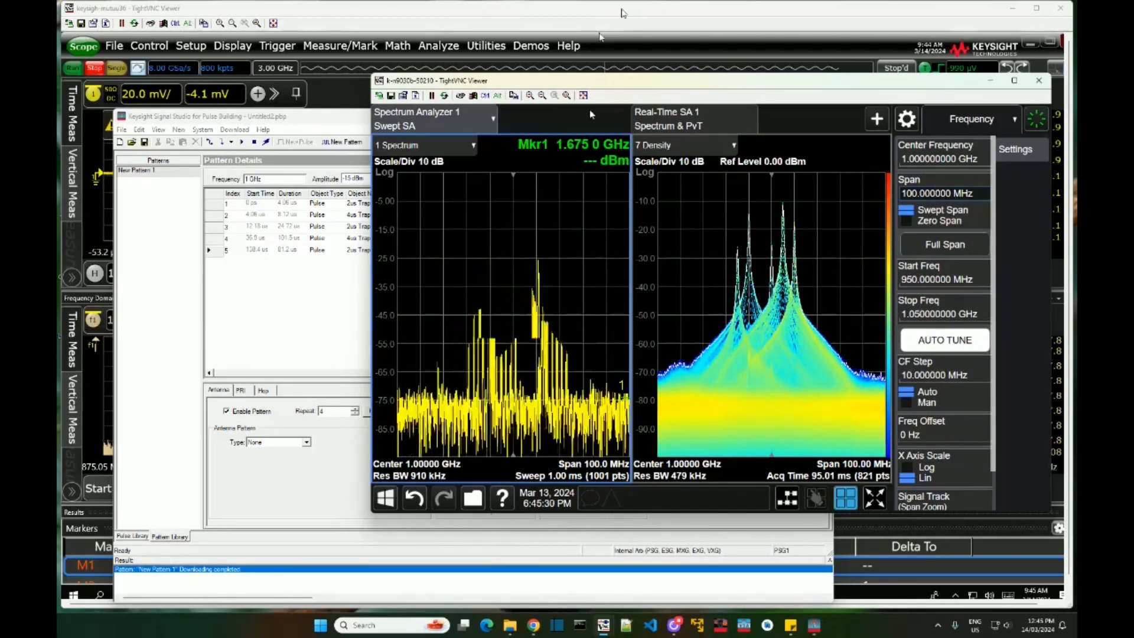
# - Switch to the oscilloscope, set channel 1's vertical scale to 50 mV per division and take a single acquisition
pyautogui.click(625, 12)
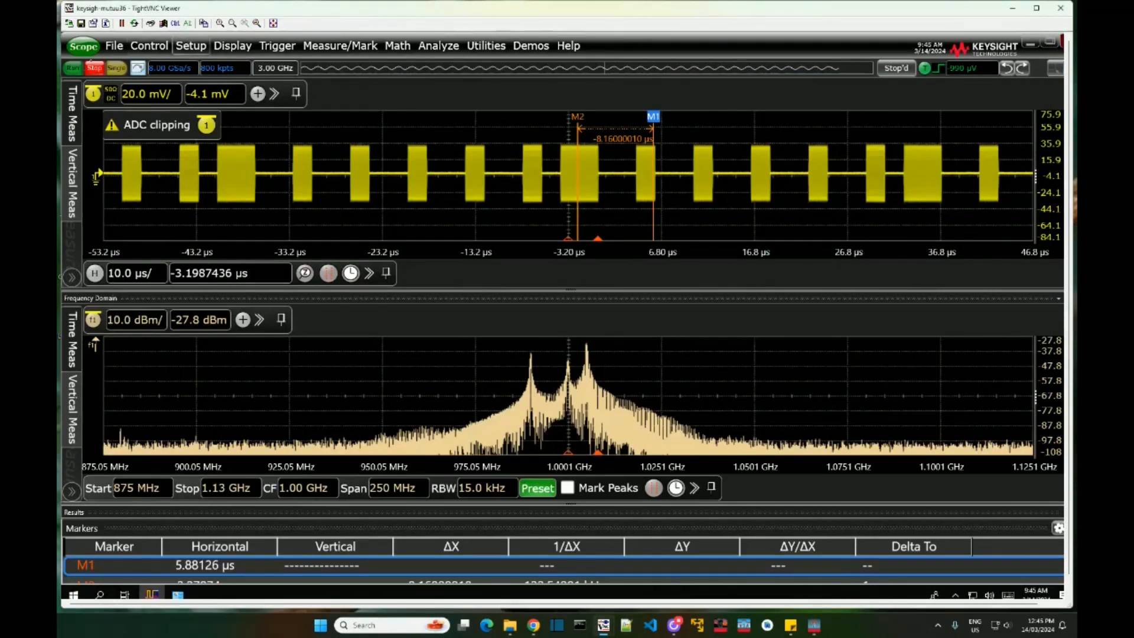
pyautogui.click(121, 70)
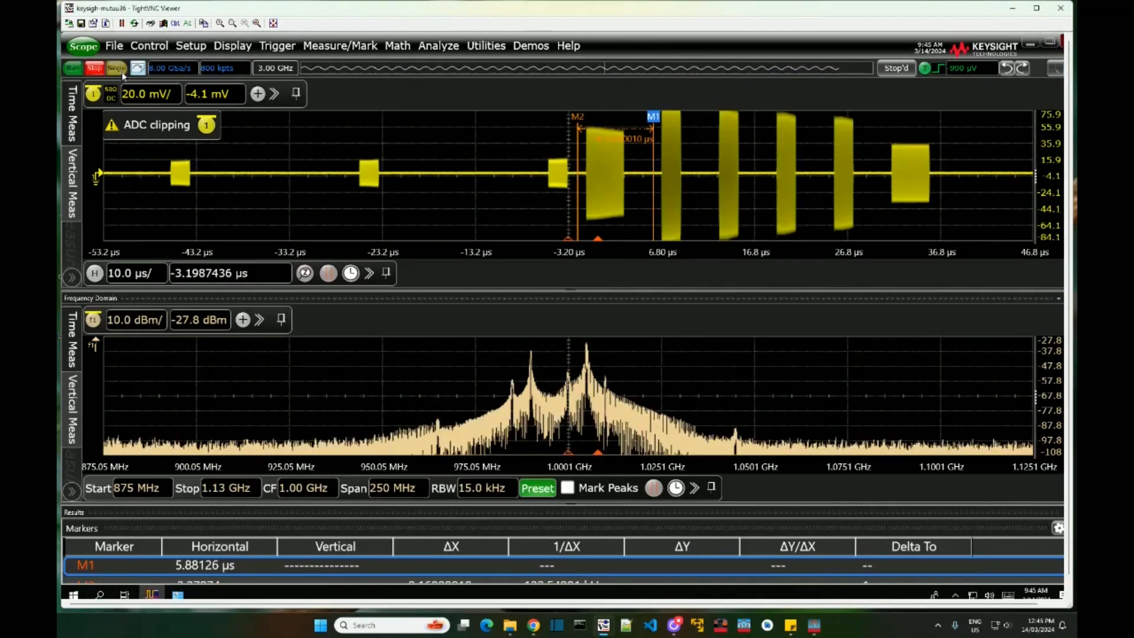
pyautogui.click(166, 99)
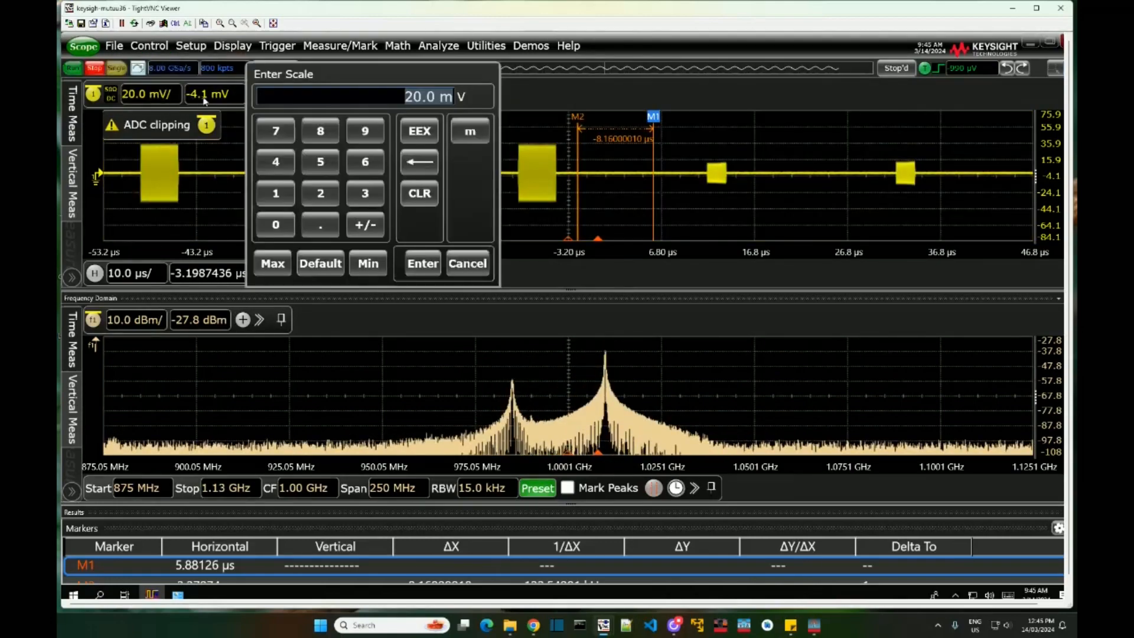
pyautogui.click(467, 264)
pyautogui.click(243, 97)
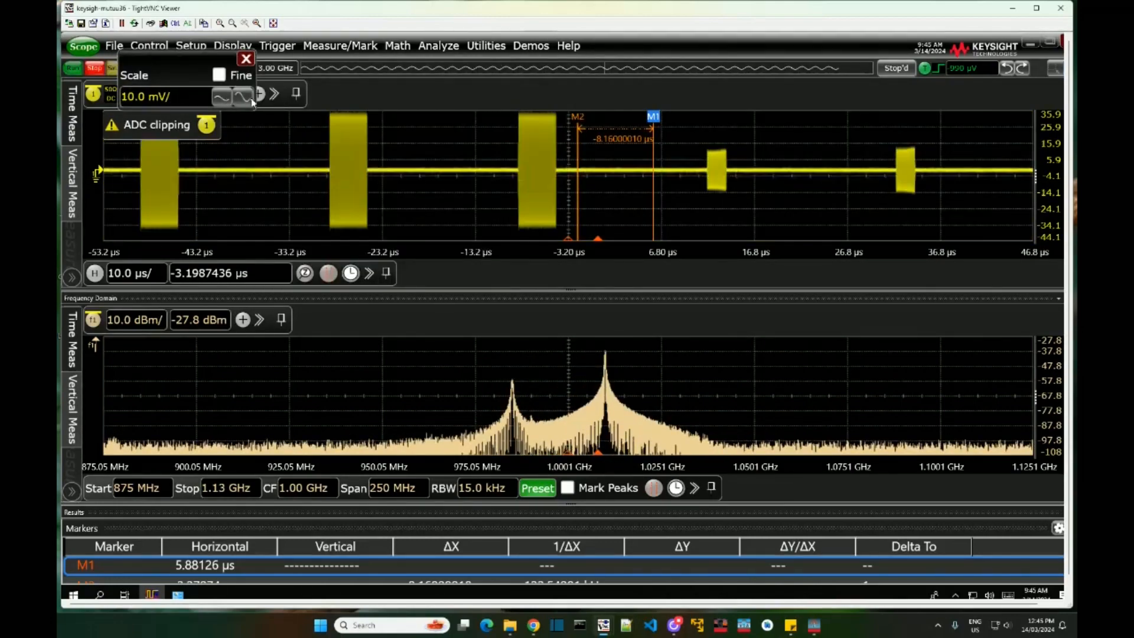
pyautogui.click(250, 99)
pyautogui.click(223, 98)
pyautogui.click(224, 99)
pyautogui.click(224, 99)
pyautogui.click(244, 98)
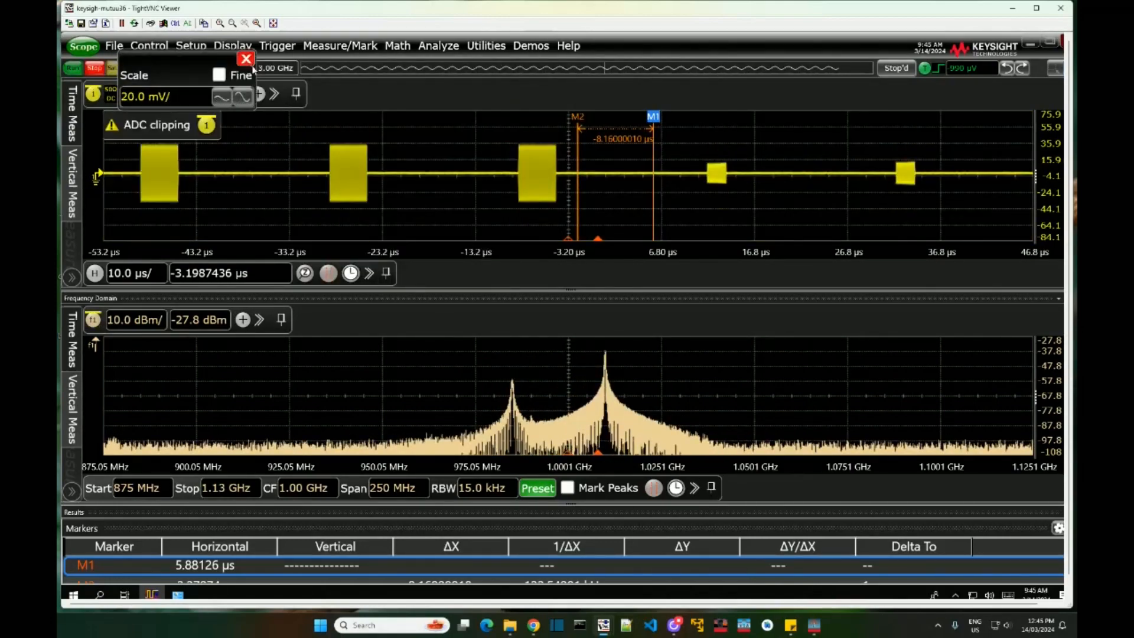
pyautogui.click(223, 98)
pyautogui.click(246, 59)
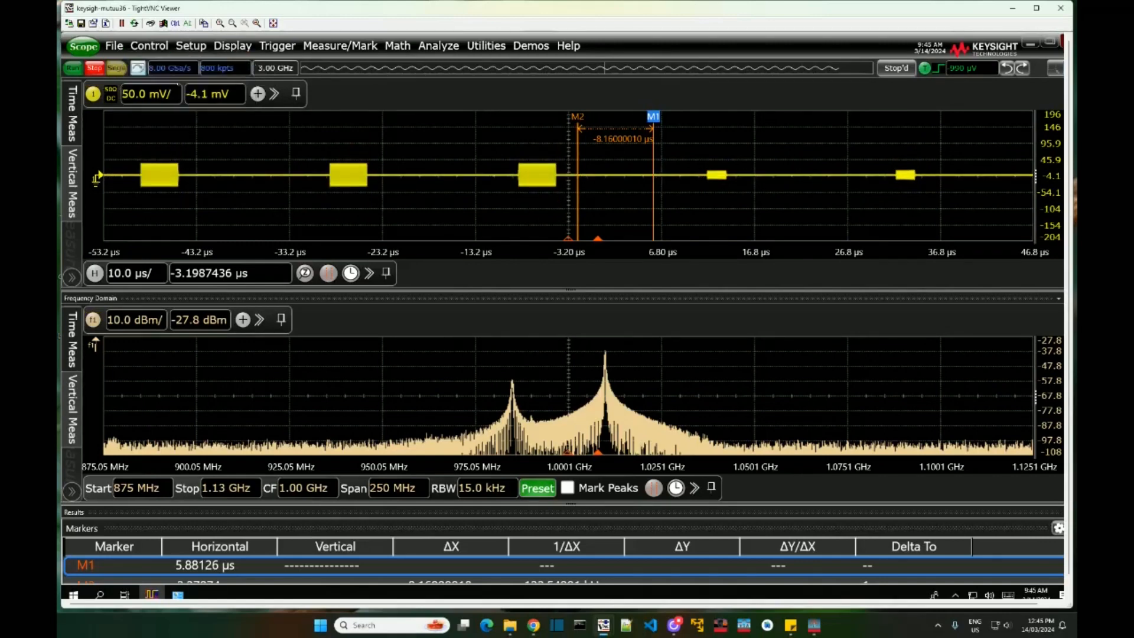
pyautogui.click(116, 69)
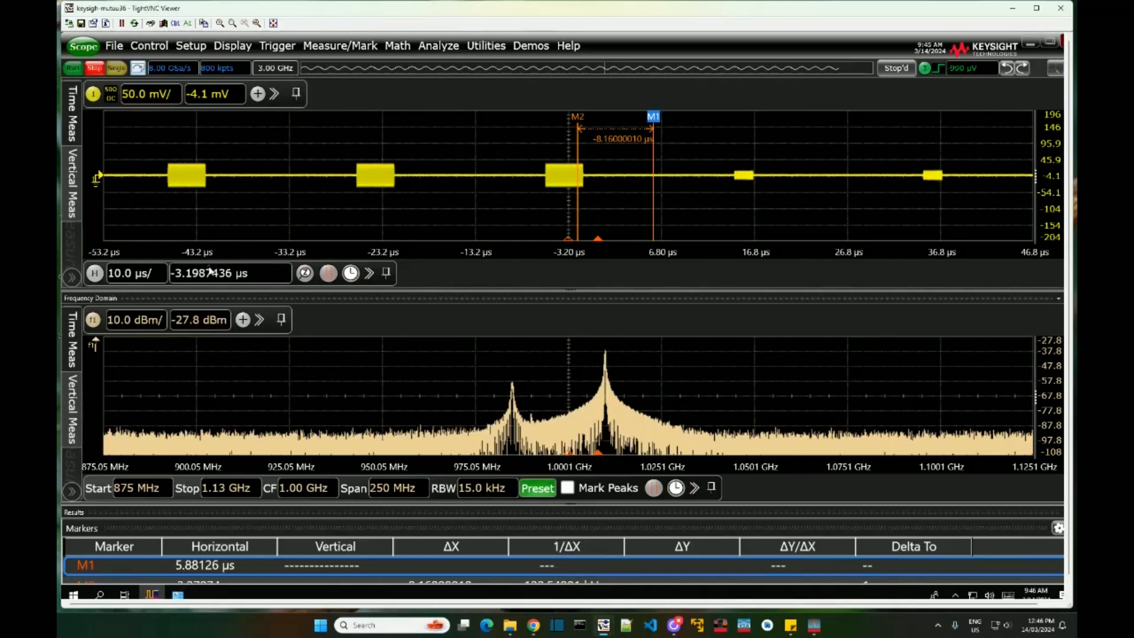
# - Set the oscilloscope's horizontal scale to 20 µs per division and take a single acquisition of the pulse train
pyautogui.click(142, 273)
pyautogui.scroll(2, 173, 275)
pyautogui.click(73, 69)
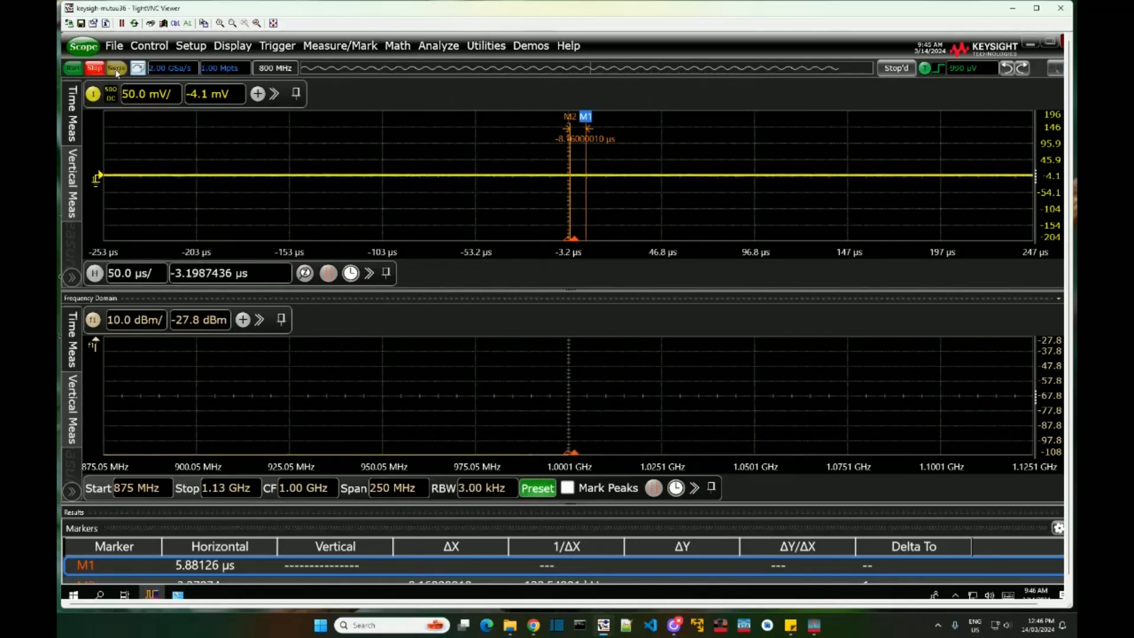
pyautogui.click(149, 279)
pyautogui.click(162, 276)
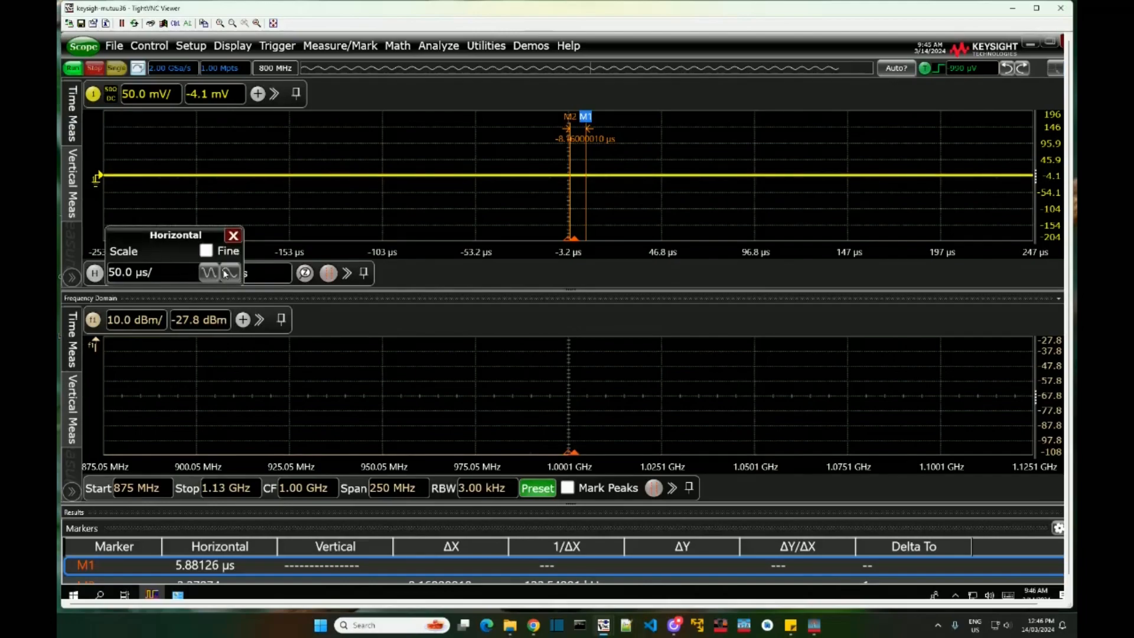
pyautogui.click(226, 273)
pyautogui.click(226, 273)
pyautogui.click(226, 274)
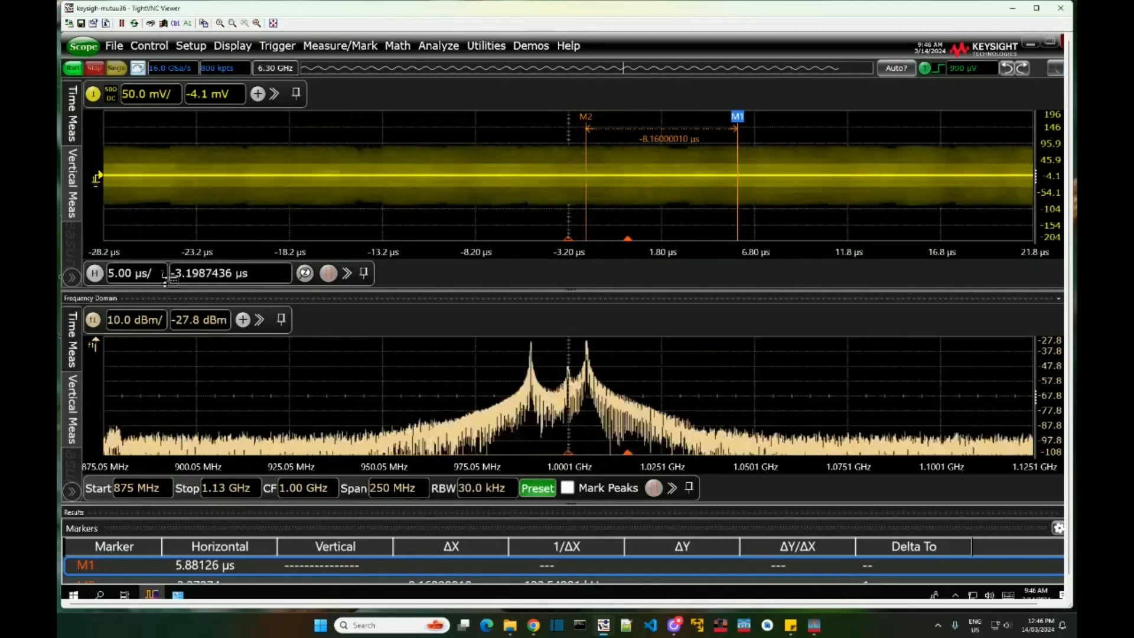
pyautogui.click(235, 278)
pyautogui.click(234, 277)
pyautogui.click(215, 276)
pyautogui.click(216, 276)
pyautogui.click(216, 276)
pyautogui.click(215, 276)
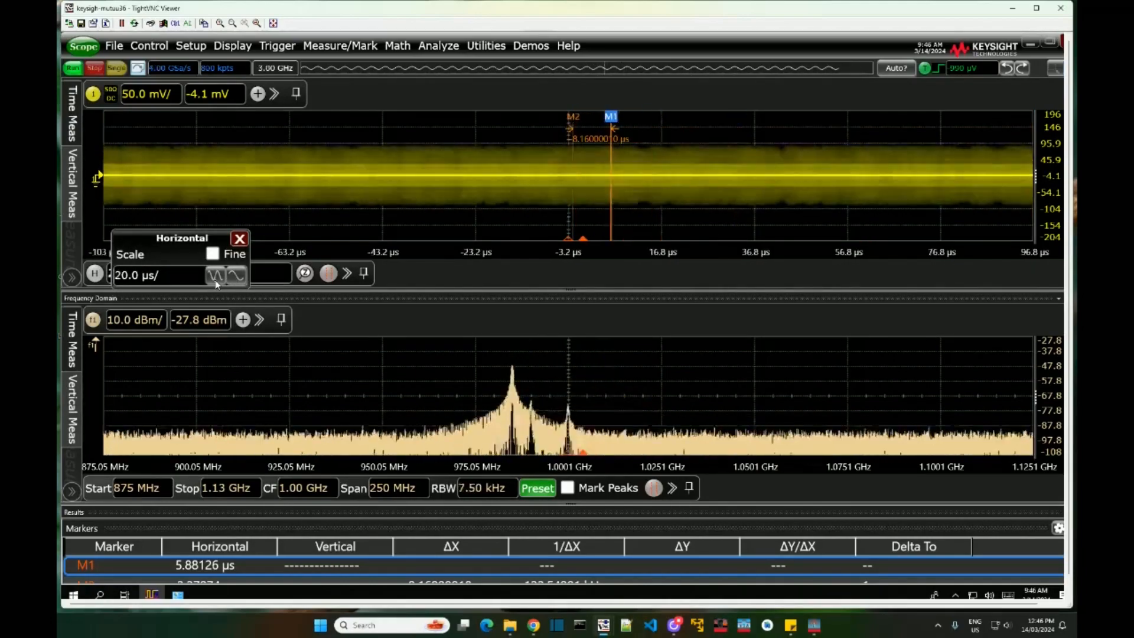
pyautogui.click(216, 276)
pyautogui.click(236, 276)
pyautogui.click(239, 239)
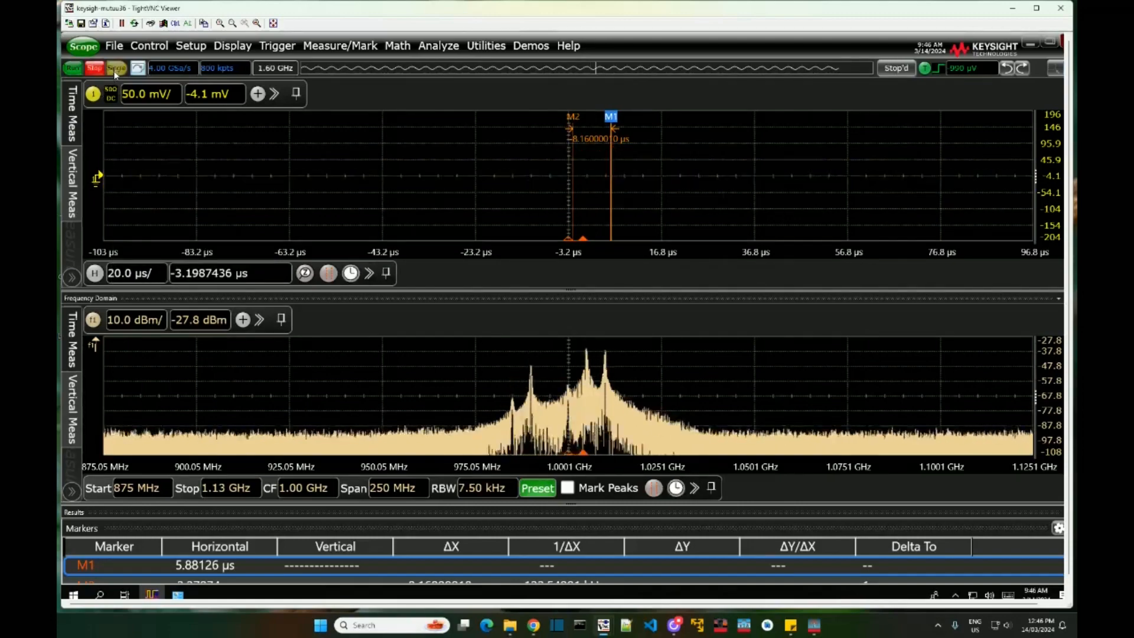
pyautogui.click(116, 68)
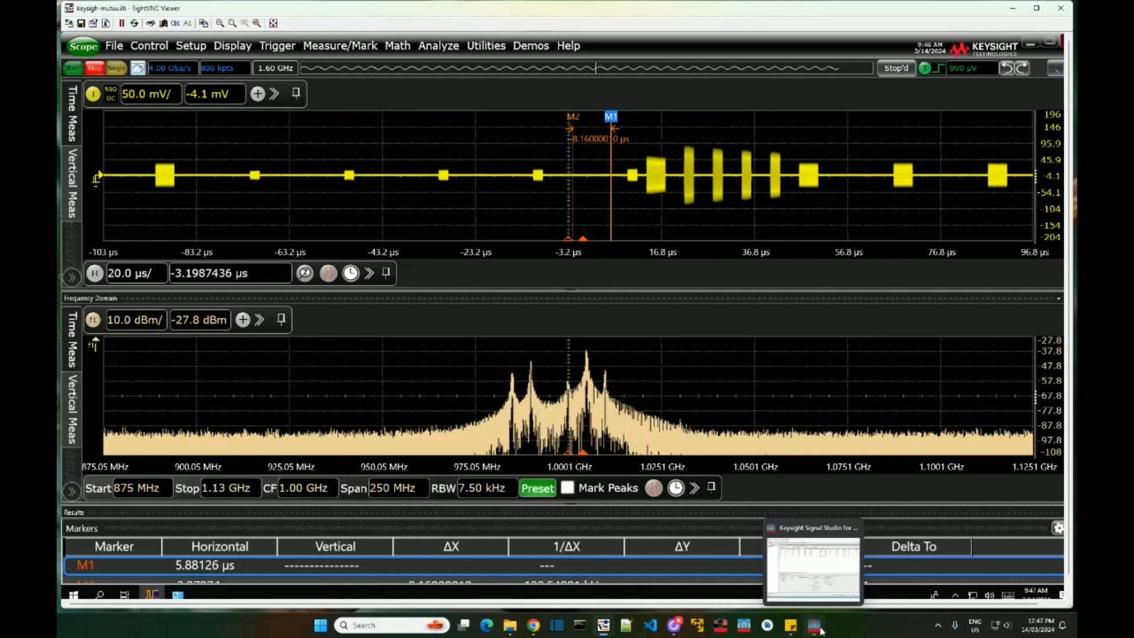
# - Return to Signal Studio and set the repetition interval to 8.3 us for the fourth pattern item and 6.3 us for the fifth
pyautogui.moveTo(817, 586)
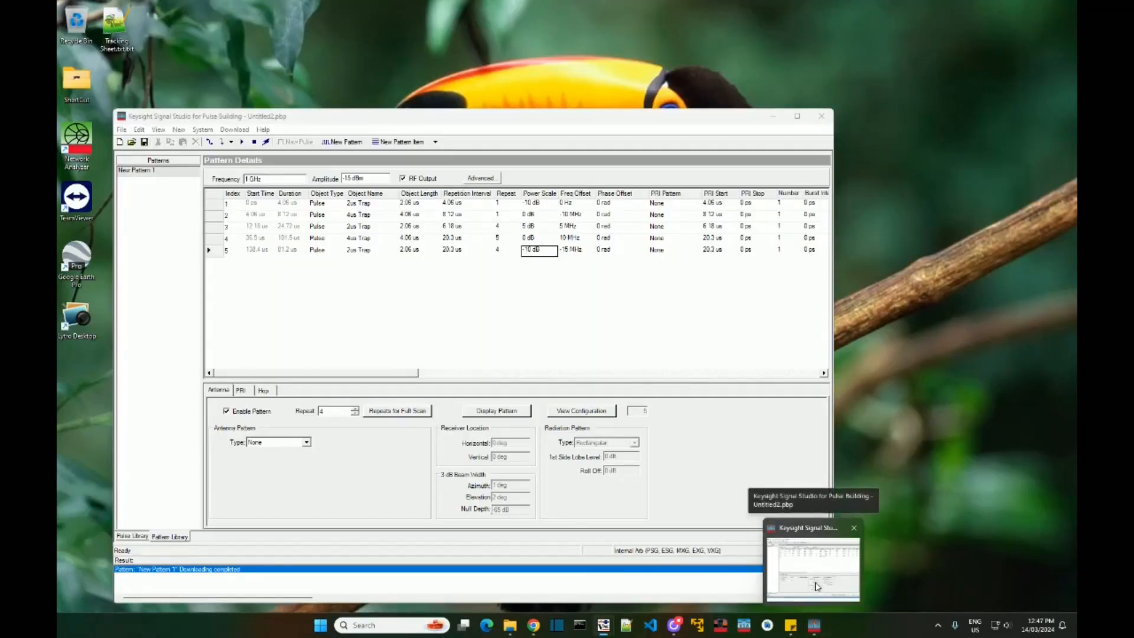
pyautogui.click(804, 568)
pyautogui.moveTo(812, 626)
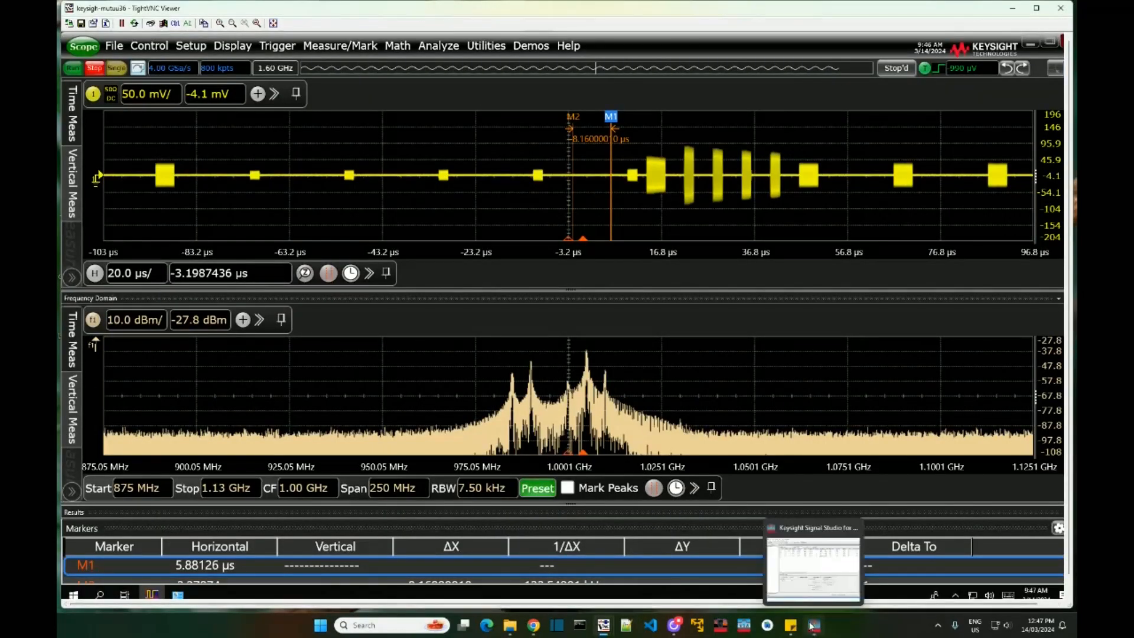
pyautogui.click(808, 544)
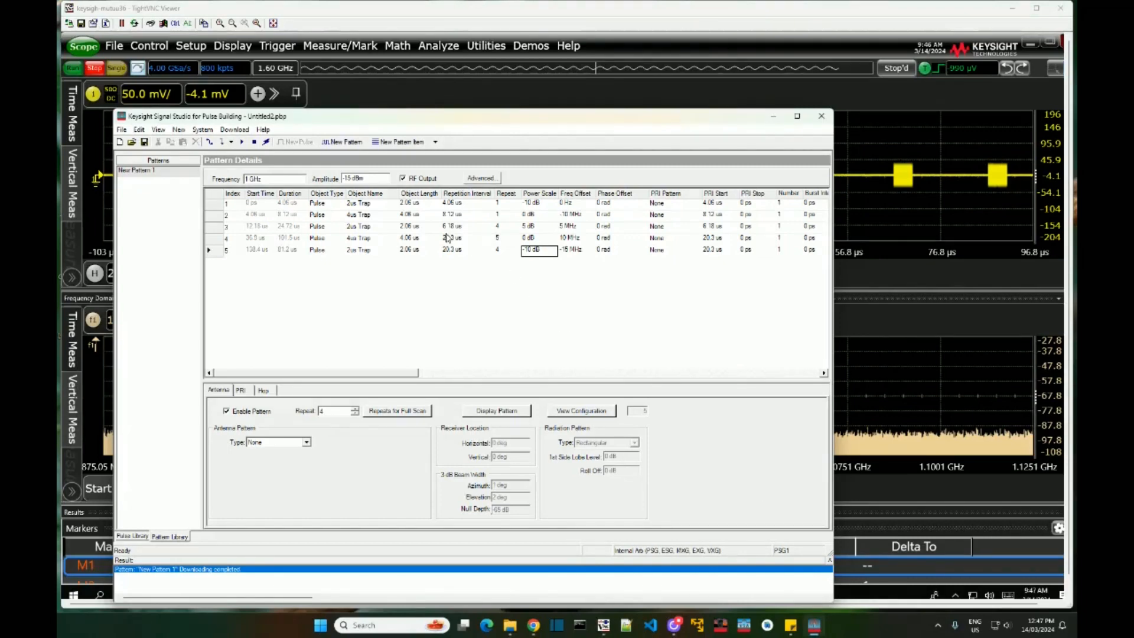
pyautogui.click(447, 238)
pyautogui.write('2.')
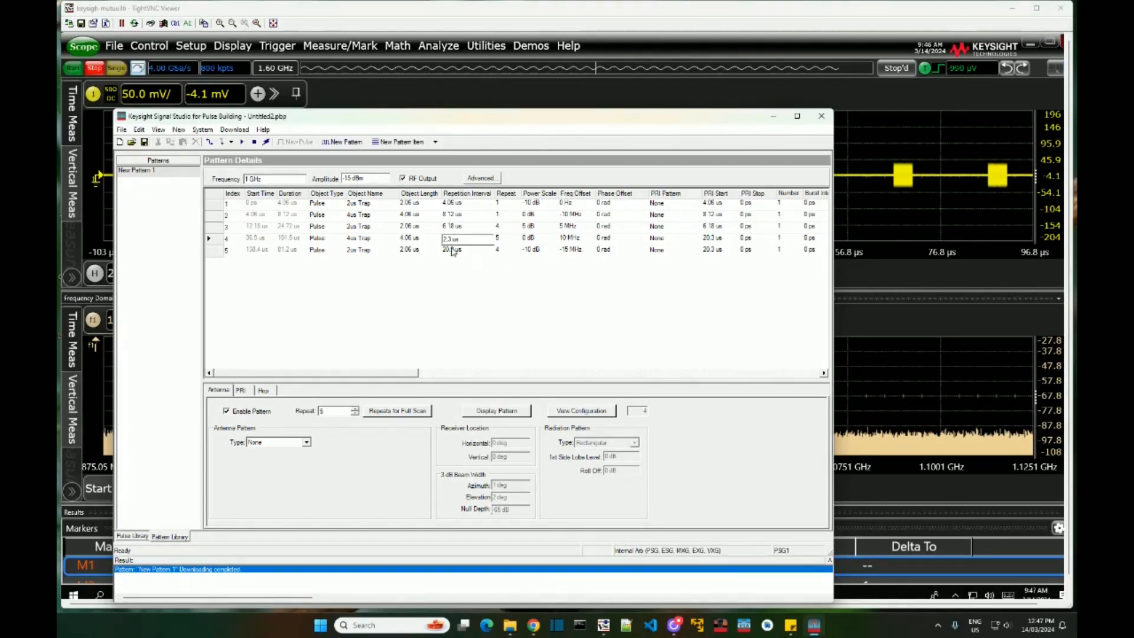
pyautogui.press('Return')
pyautogui.click(452, 239)
pyautogui.write('8')
pyautogui.click(449, 251)
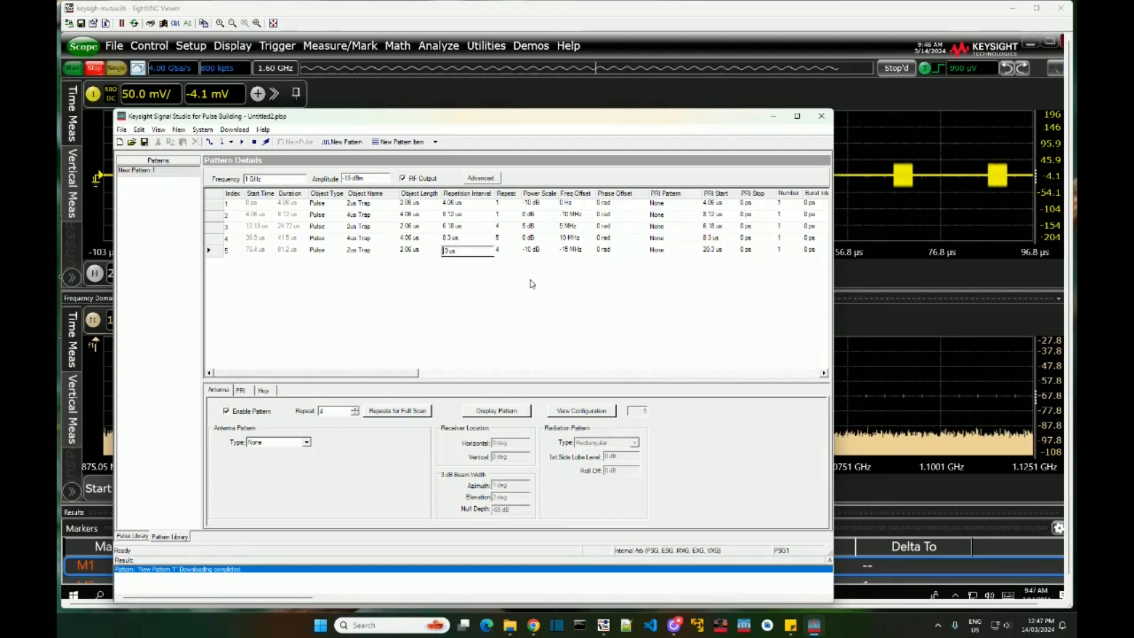
pyautogui.write('6.')
pyautogui.press('Return')
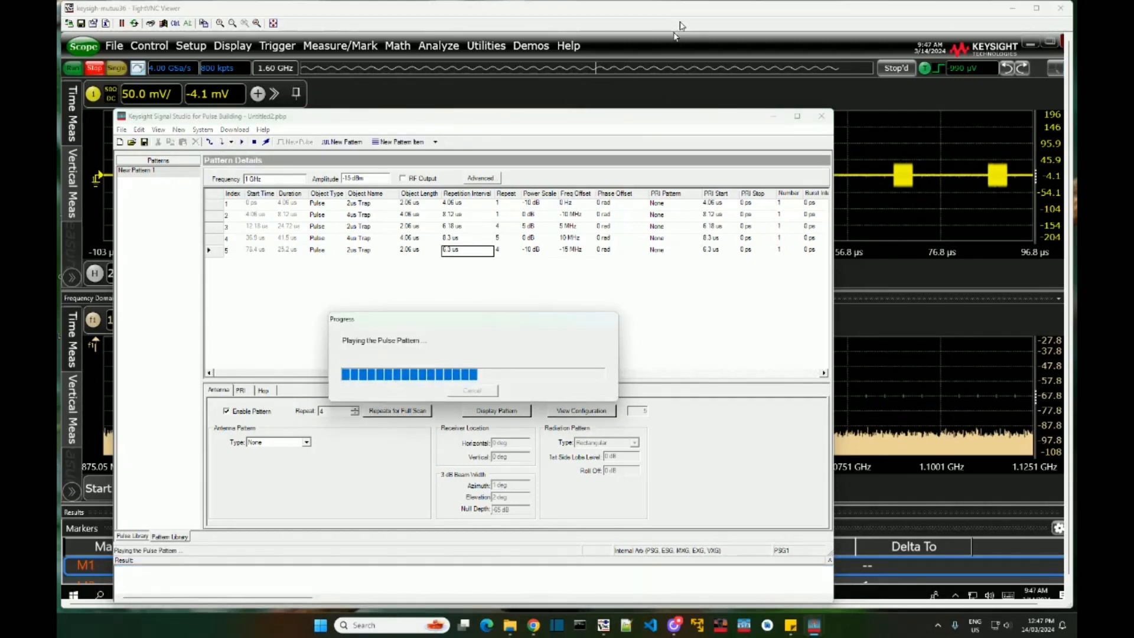
# - Run and stop the oscilloscope acquisition, and examine the replayed pattern in the signal analyzer's real-time density view
pyautogui.click(629, 36)
pyautogui.click(72, 69)
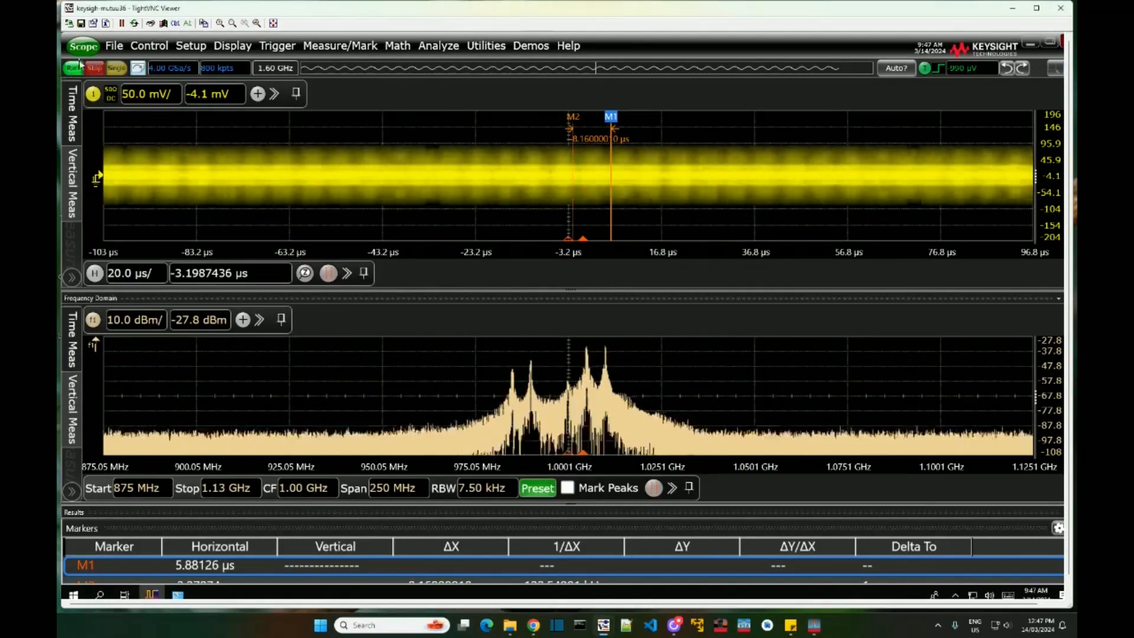
pyautogui.click(95, 68)
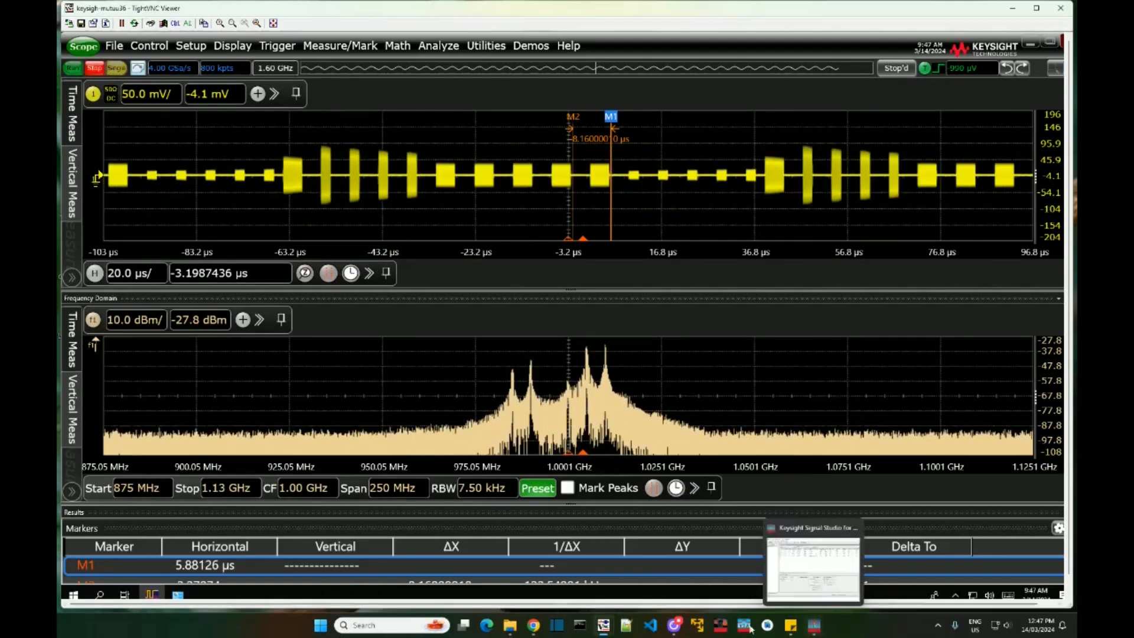
pyautogui.click(602, 625)
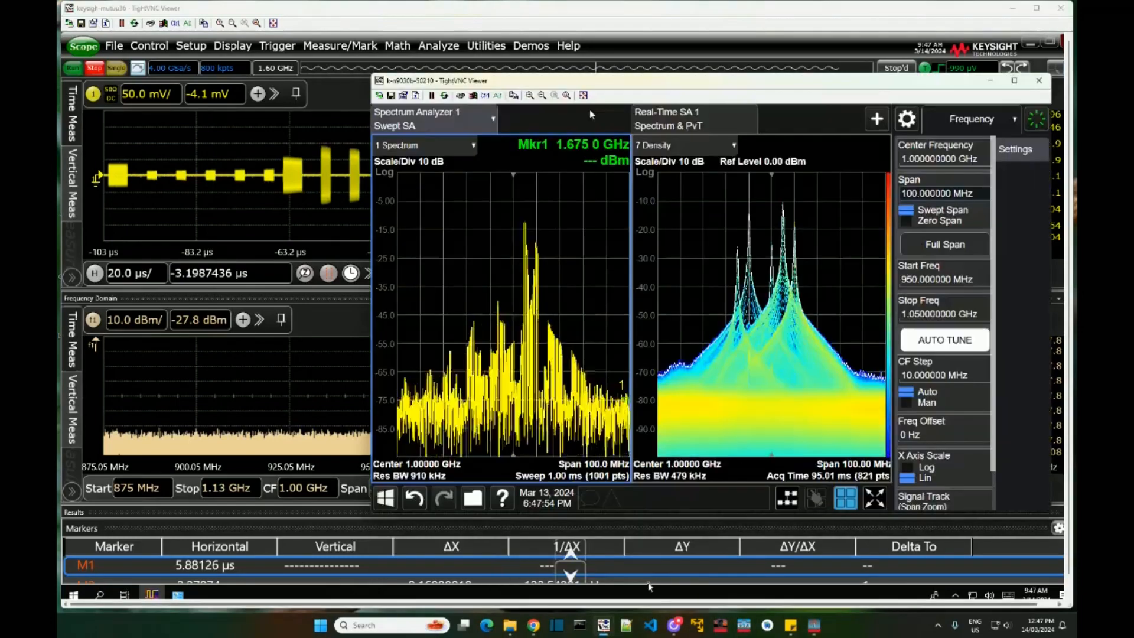
pyautogui.click(736, 353)
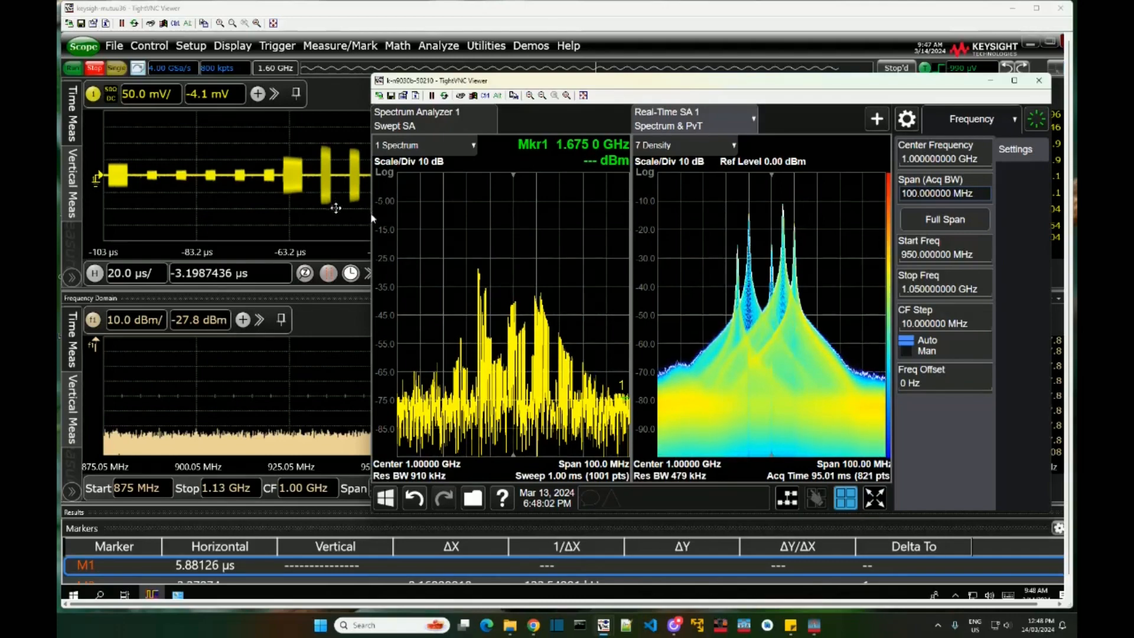
# - Return to Signal Studio, add a second pattern to the pattern library and select it after viewing the first pattern
pyautogui.click(813, 625)
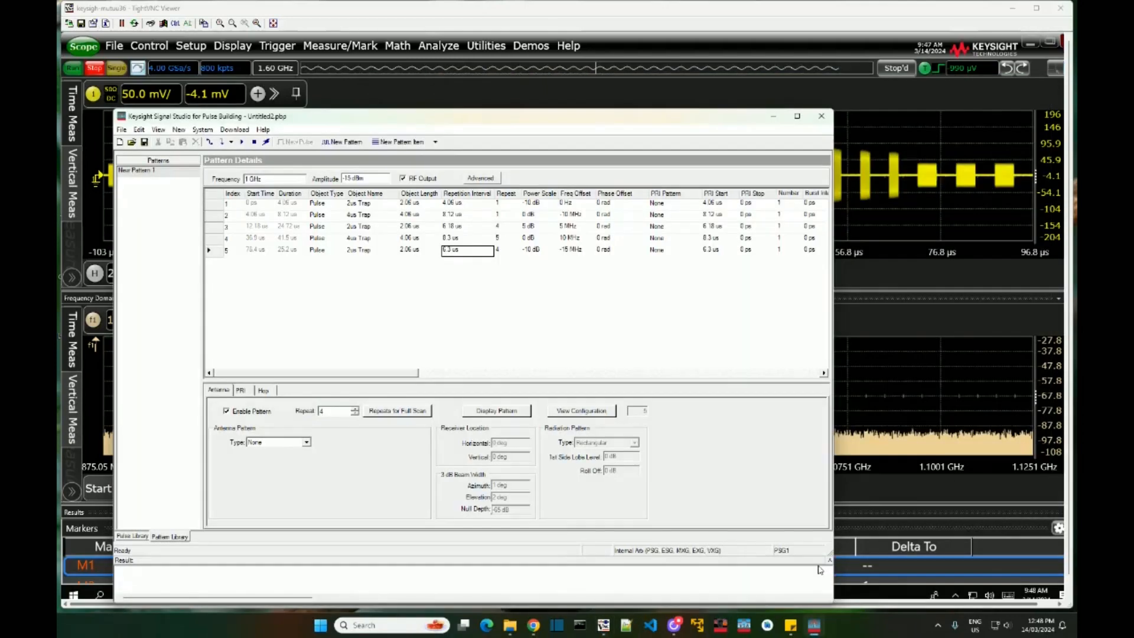
pyautogui.click(140, 536)
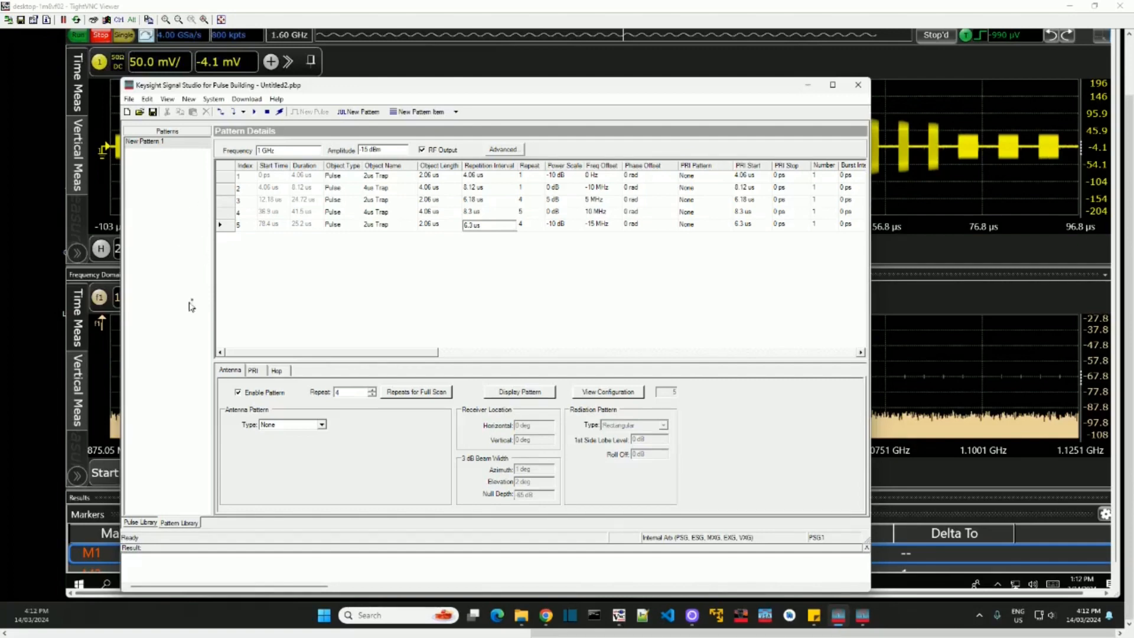
pyautogui.click(371, 114)
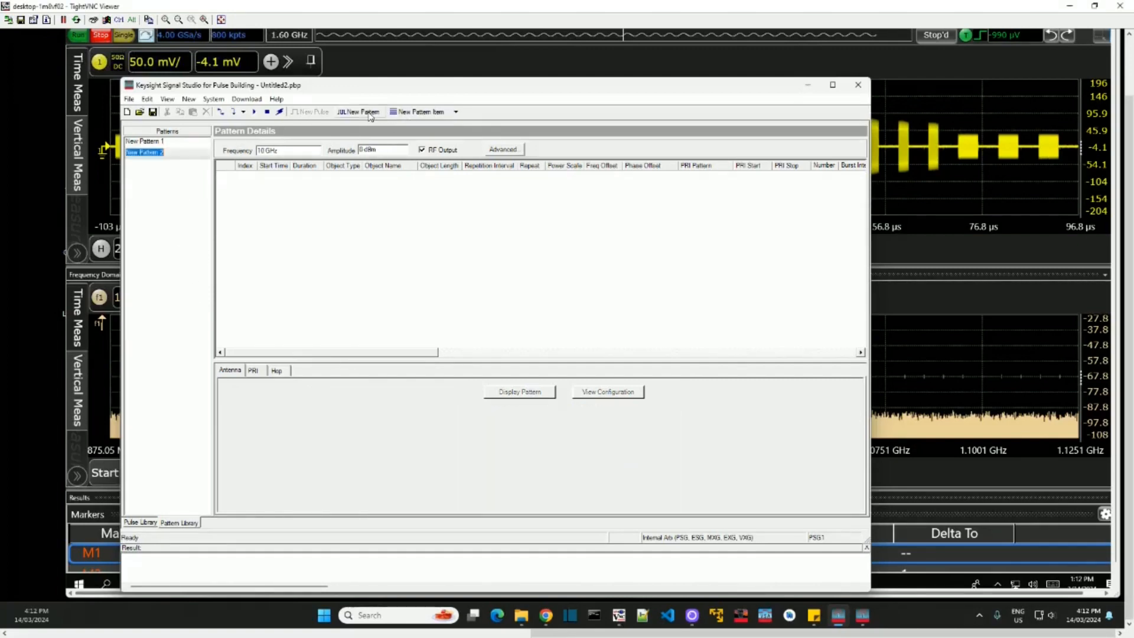
pyautogui.click(264, 200)
pyautogui.click(182, 143)
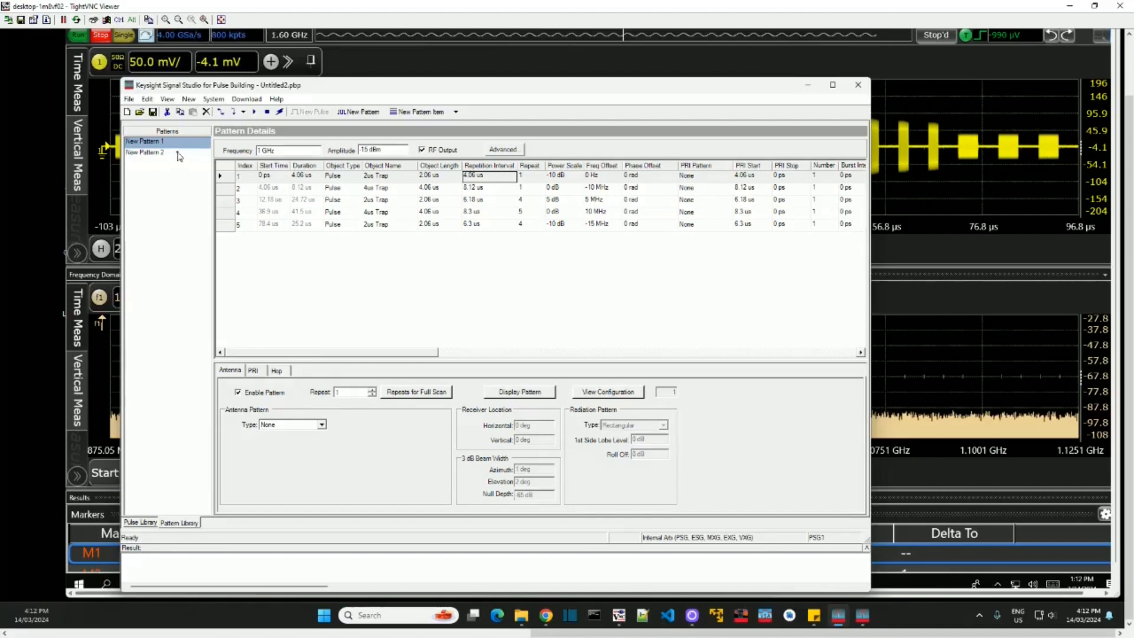
pyautogui.click(177, 153)
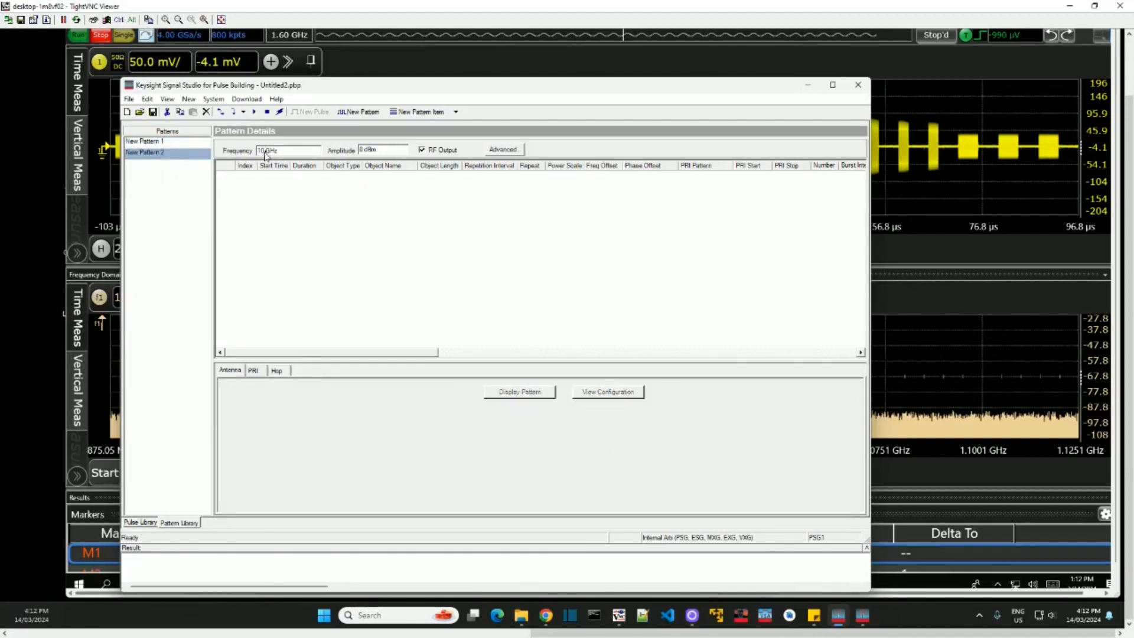
# - Set the second pattern's frequency to 1.1 GHz and its amplitude to -15 dBm
pyautogui.click(302, 178)
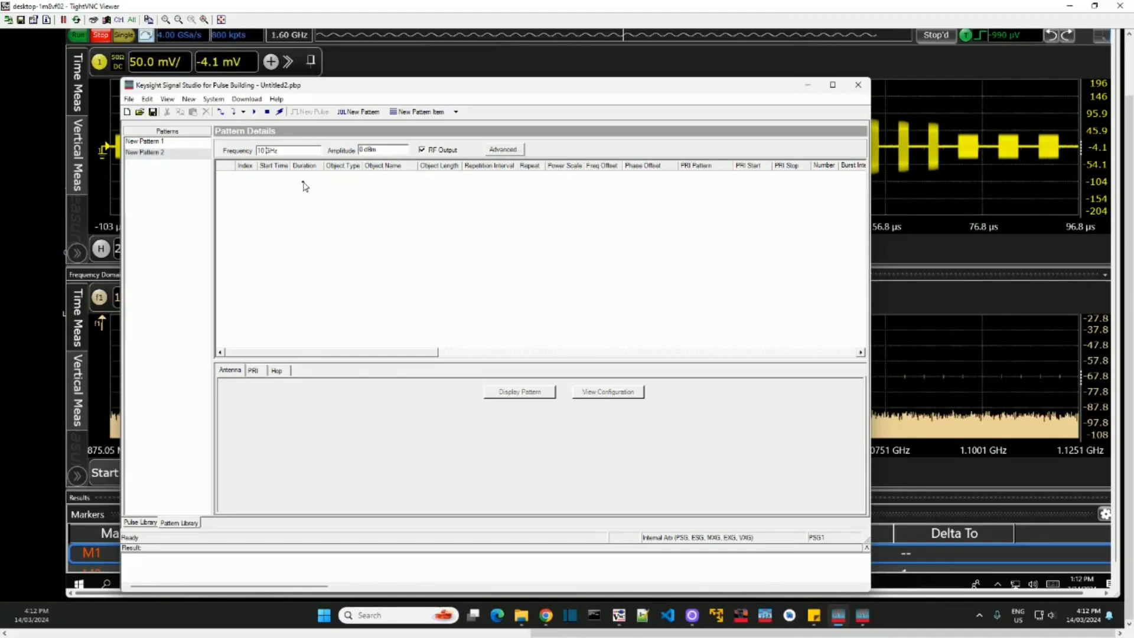
pyautogui.press('Delete')
pyautogui.write('.5')
pyautogui.click(363, 149)
pyautogui.press('BackSpace')
pyautogui.write('15')
# - Append two items to the second pattern and assign the 4us Trap pulse to the second item
pyautogui.rightClick(273, 196)
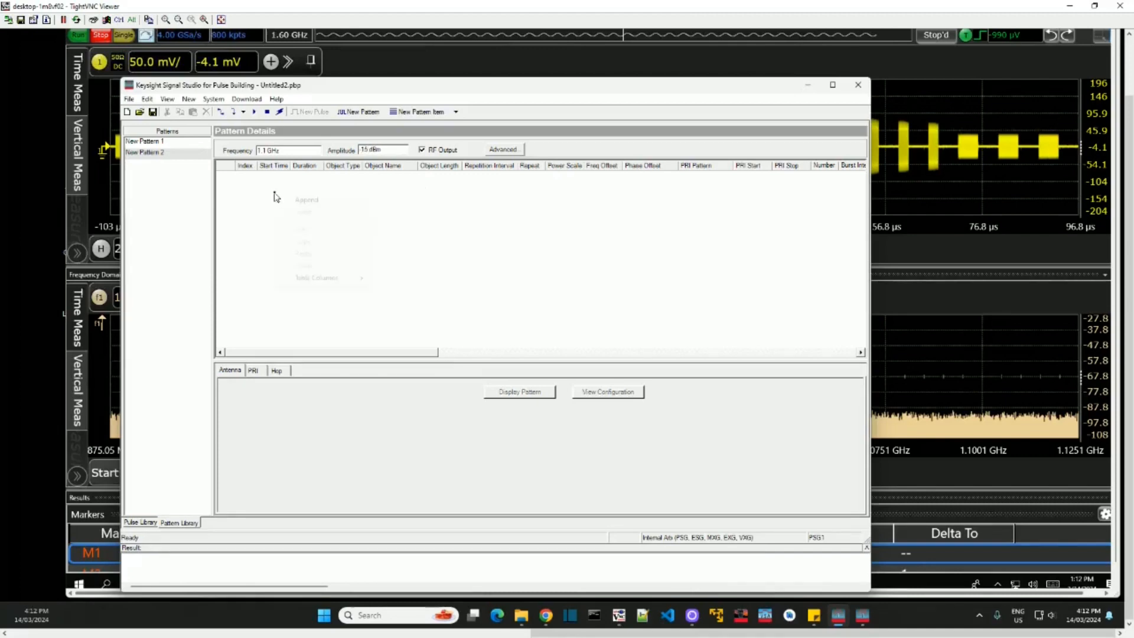
pyautogui.click(307, 201)
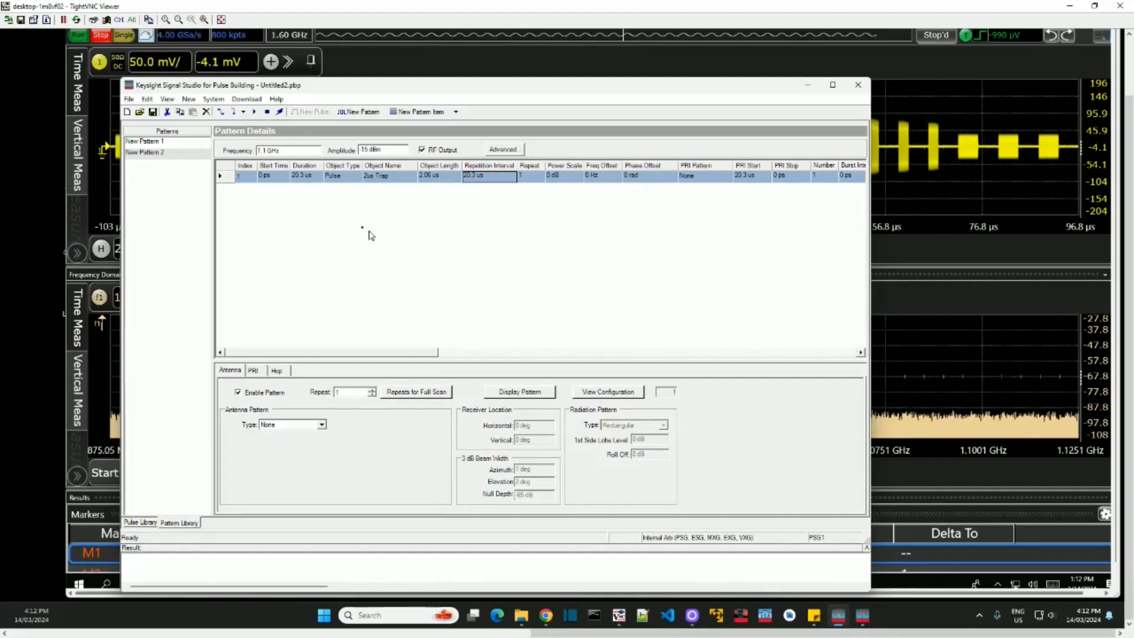
pyautogui.rightClick(403, 221)
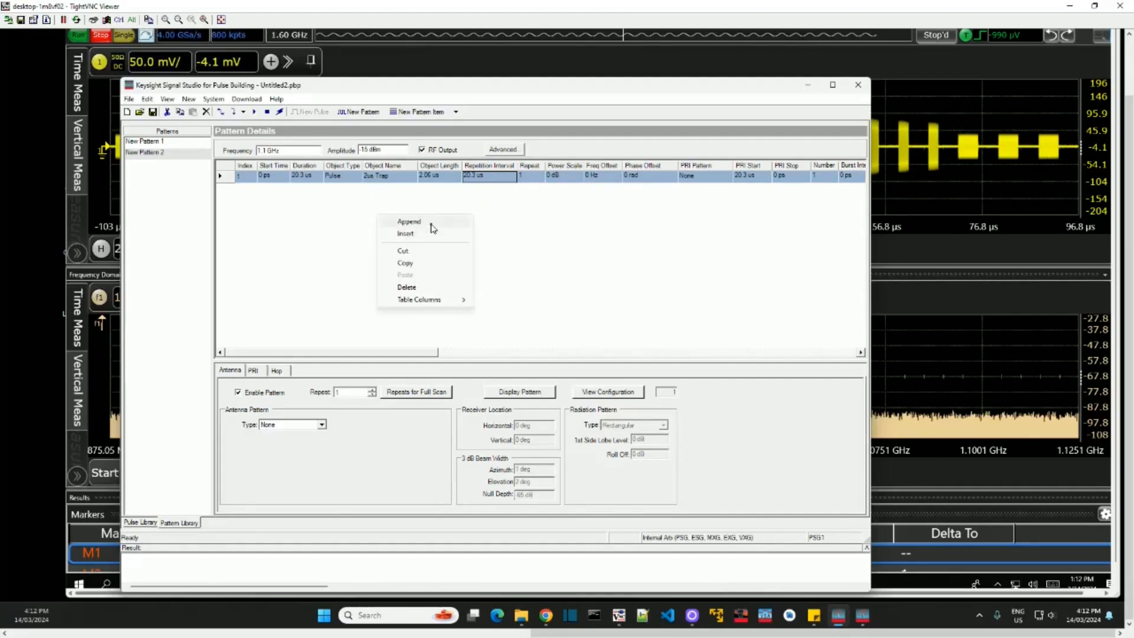
pyautogui.click(430, 224)
pyautogui.click(382, 190)
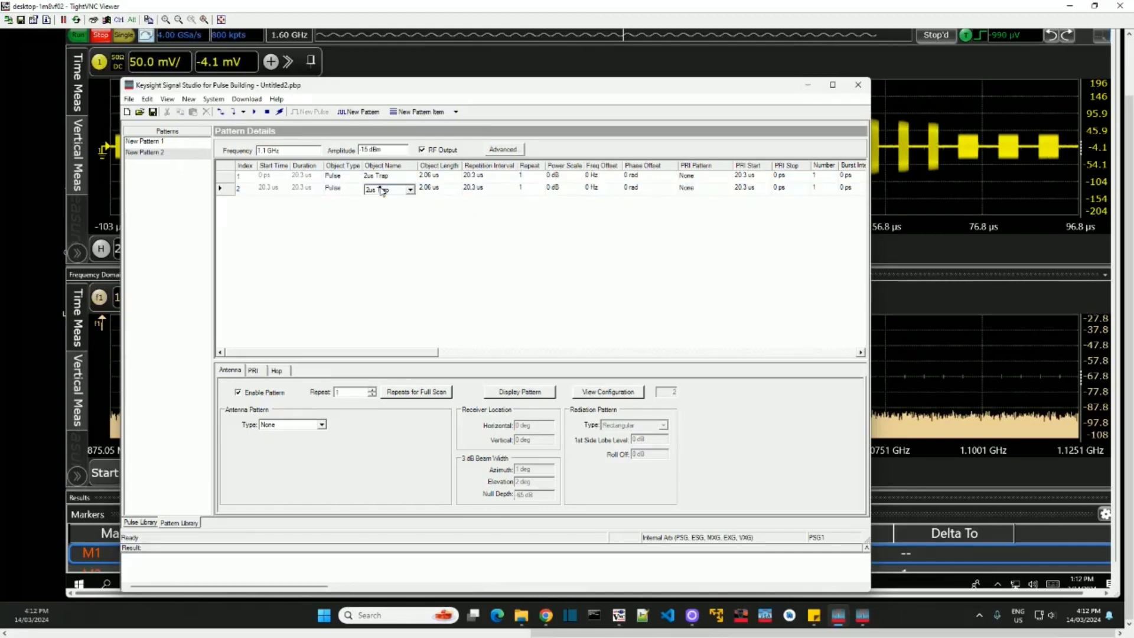
pyautogui.click(410, 190)
pyautogui.click(390, 207)
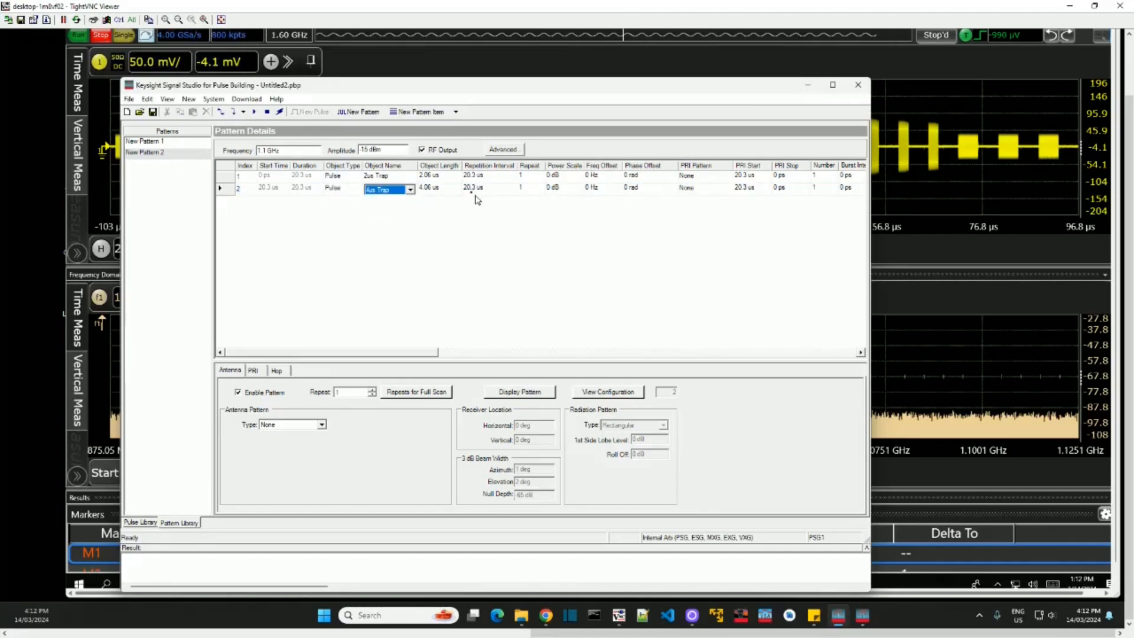
# - Set the repetition interval of the second pattern's 4us Trap item to 10.3 us
pyautogui.click(473, 188)
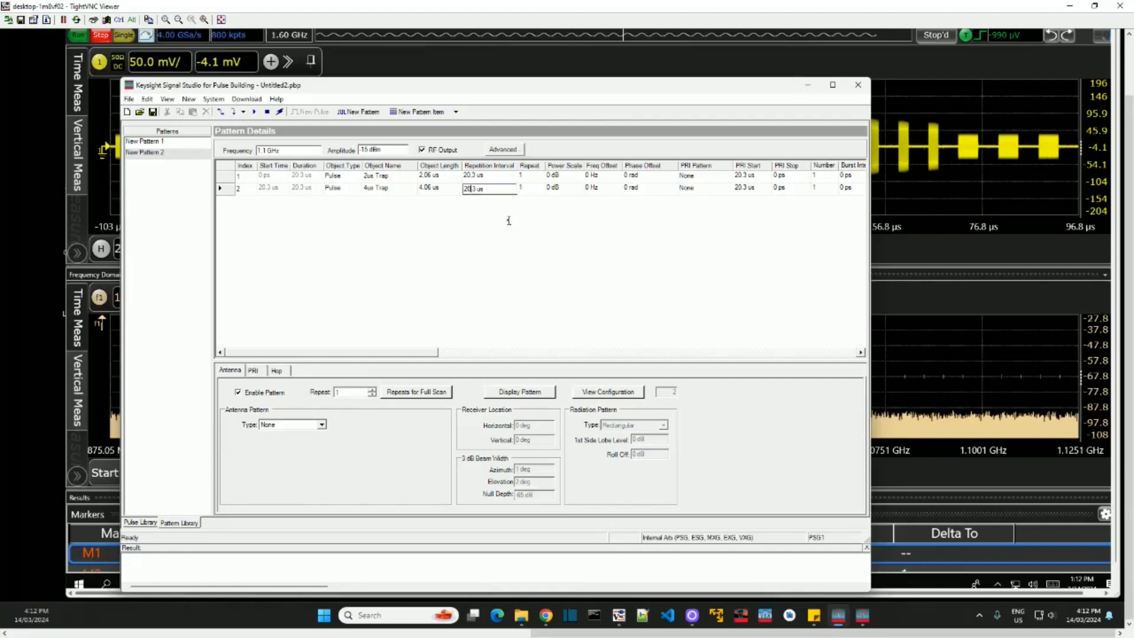
pyautogui.press('BackSpace')
pyautogui.press('BackSpace')
pyautogui.write('10')
pyautogui.press('Return')
# - Compare the two patterns' item lists, then download New Pattern 2 to the signal generator and play it
pyautogui.click(174, 143)
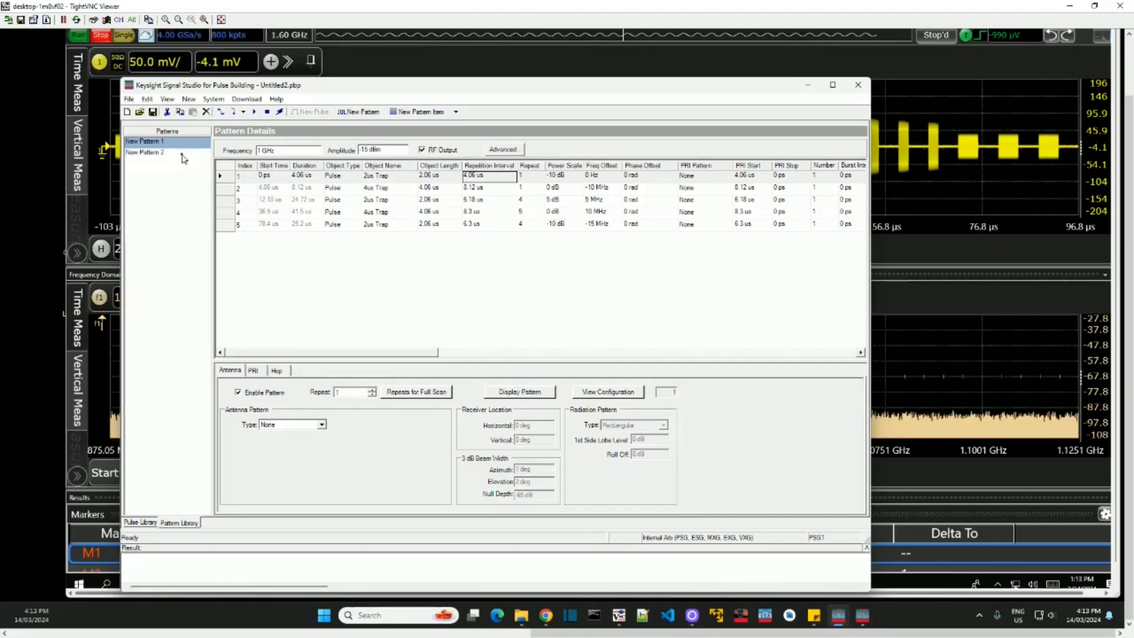
pyautogui.click(177, 154)
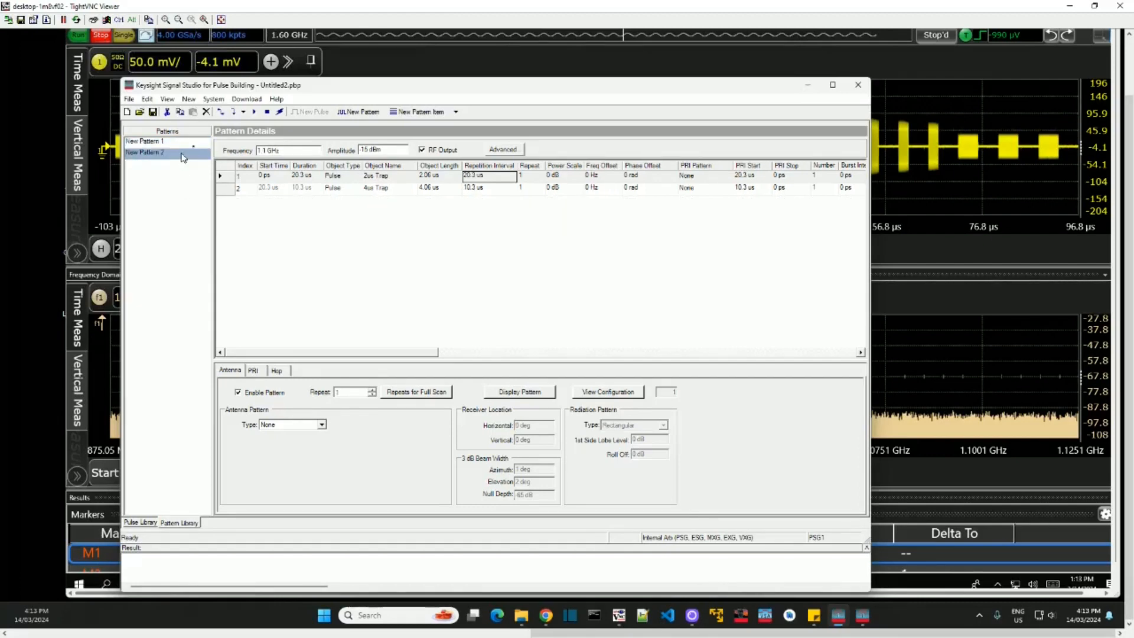
pyautogui.click(236, 115)
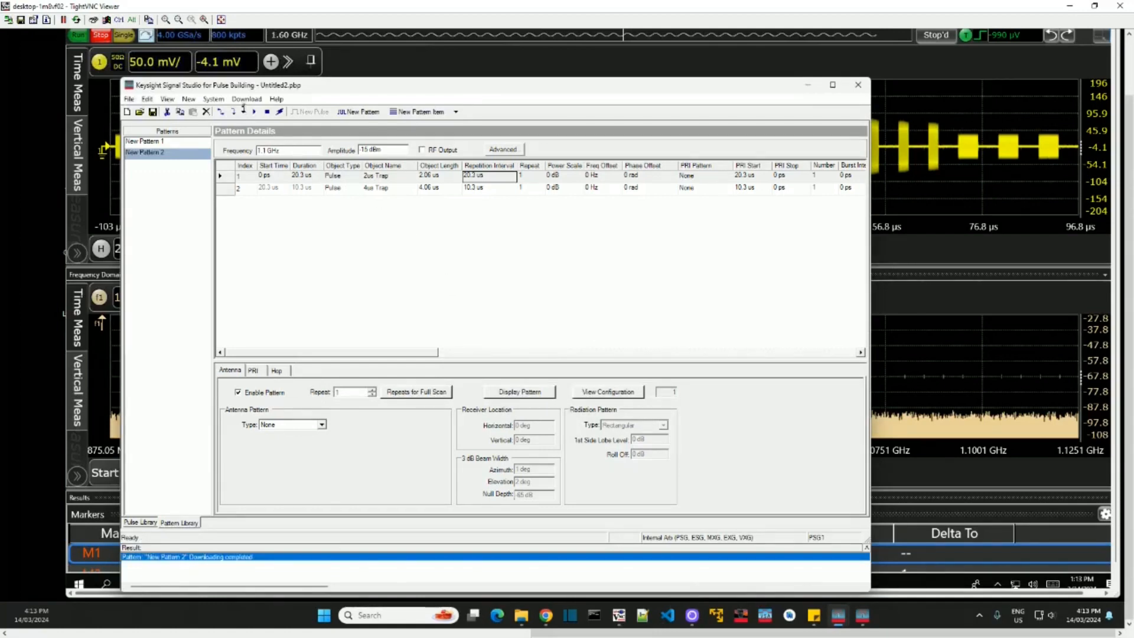
pyautogui.click(254, 111)
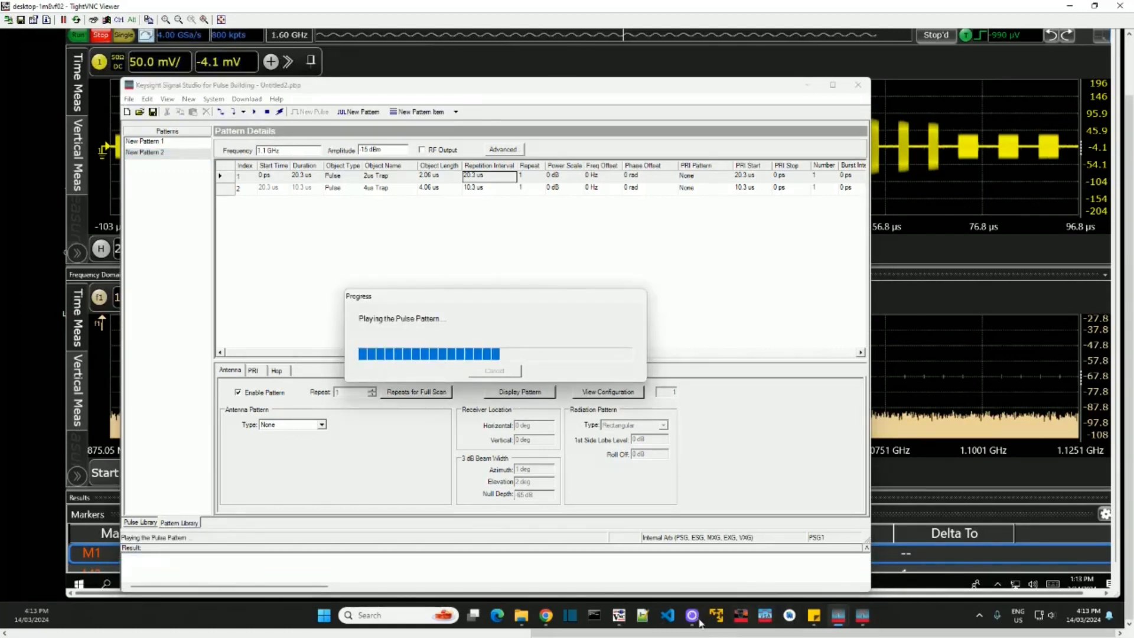
# - Switch to the signal analyzer and set its center frequency to 1.1 GHz with full span
pyautogui.moveTo(620, 617)
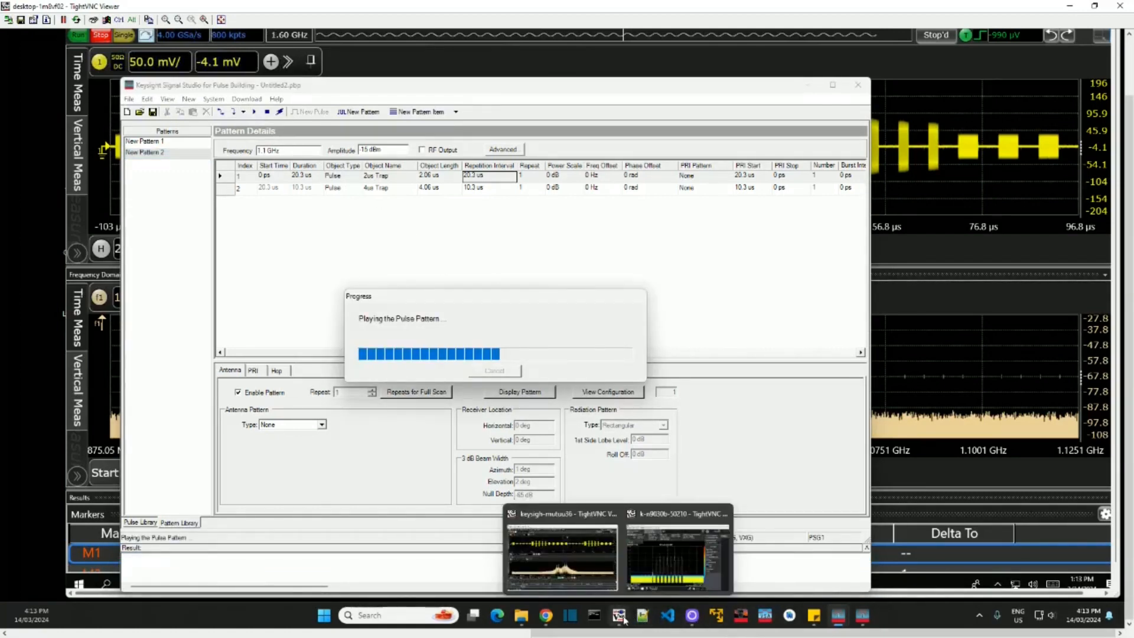
pyautogui.click(682, 552)
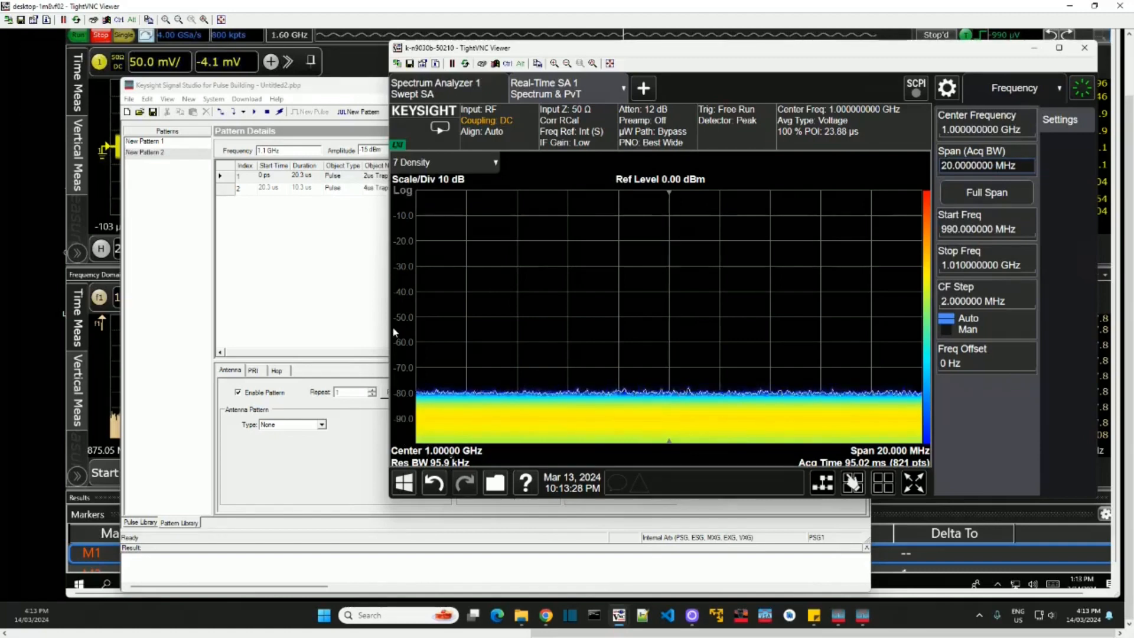
pyautogui.click(966, 135)
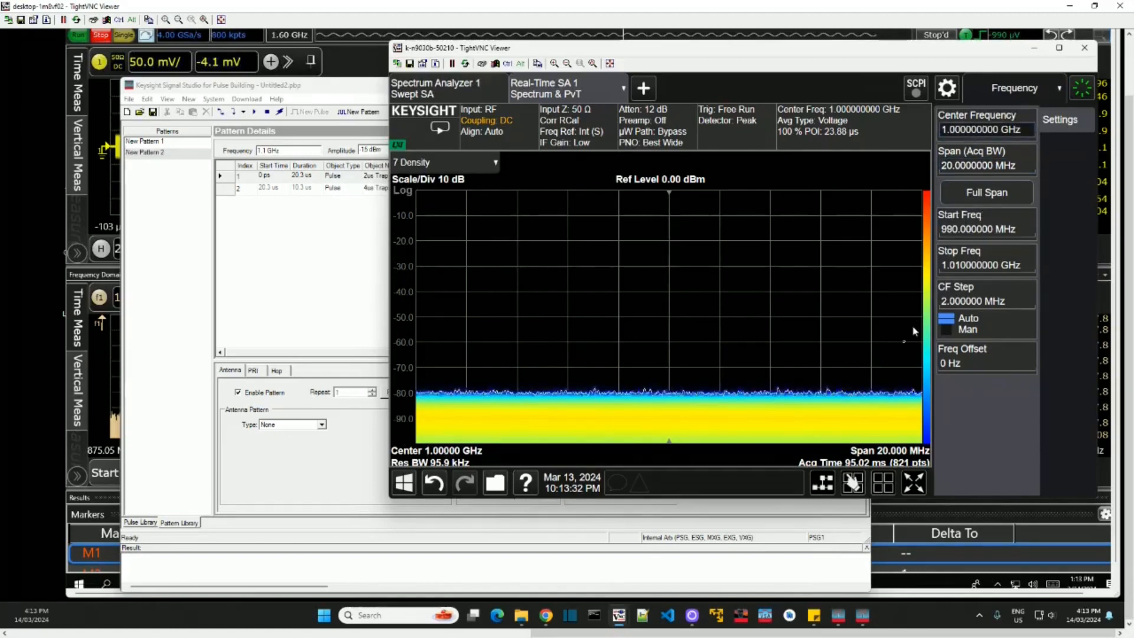
pyautogui.click(949, 135)
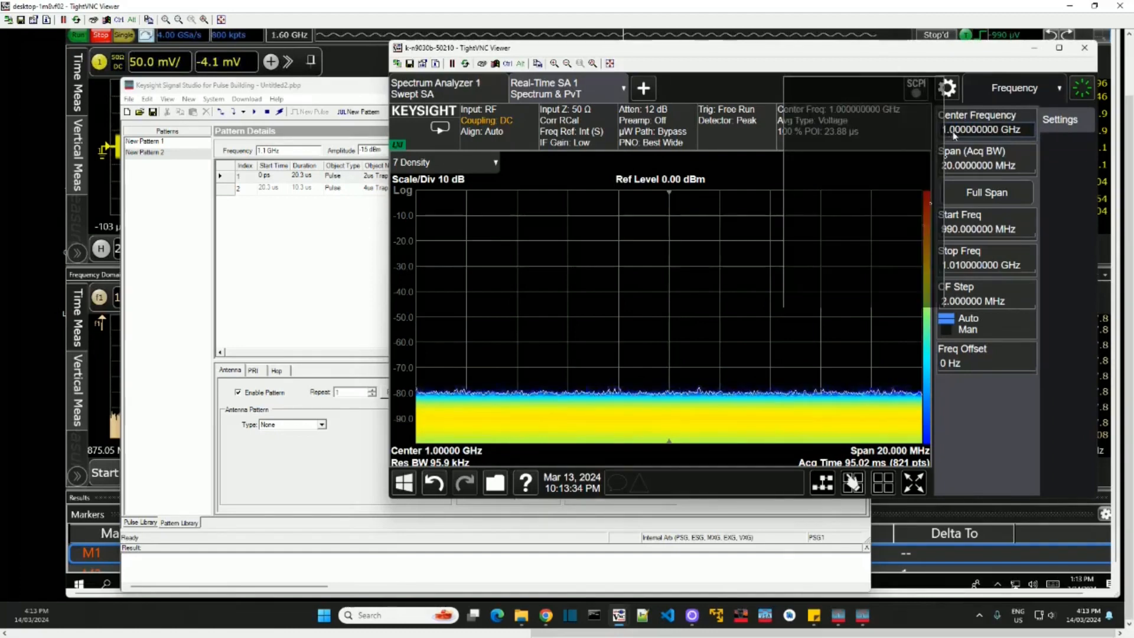
pyautogui.write('1.1')
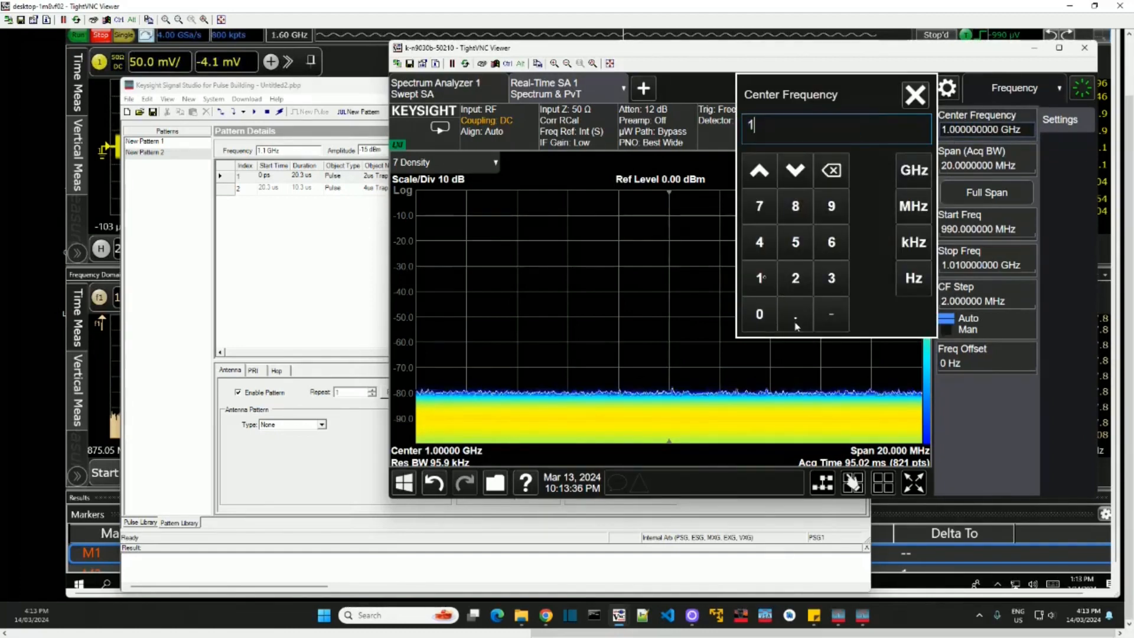
pyautogui.click(927, 175)
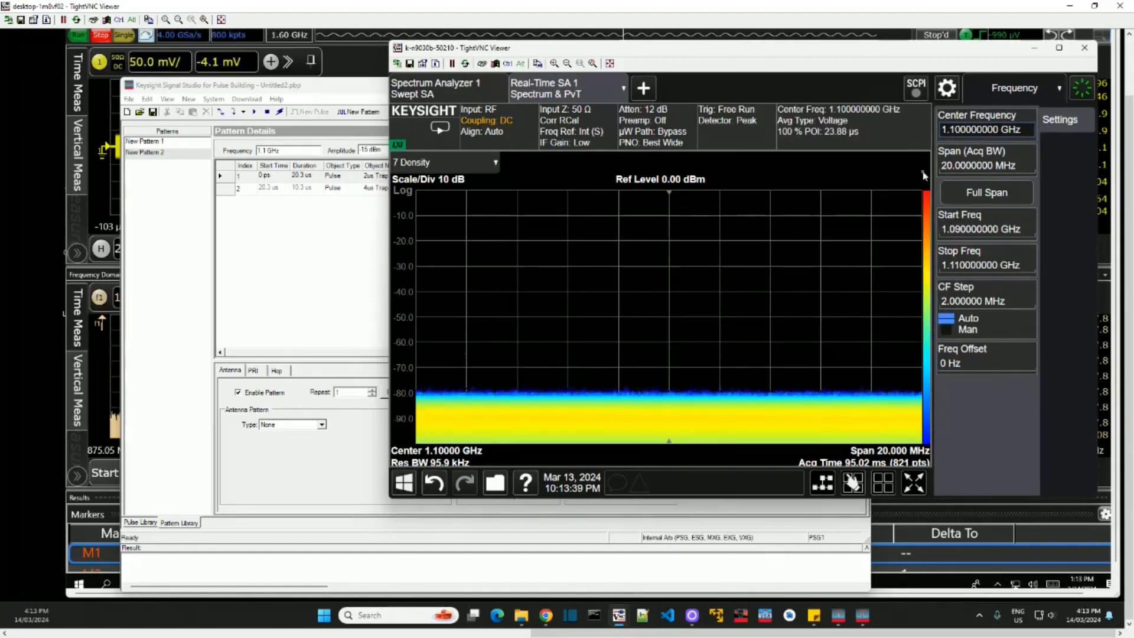
pyautogui.click(983, 195)
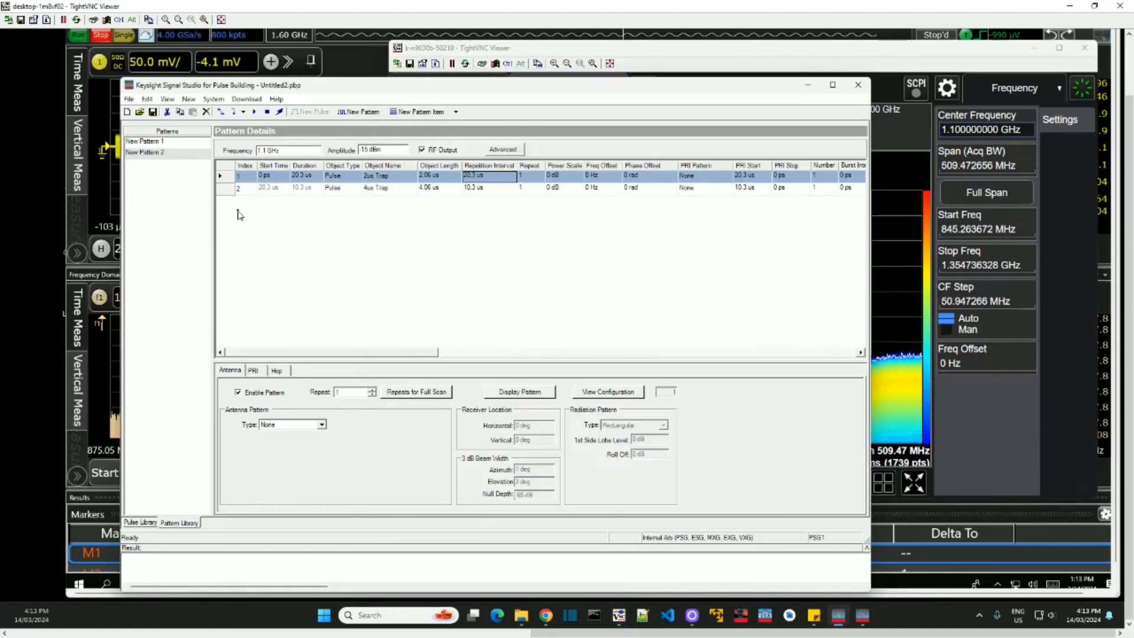
# - Return to Signal Studio, download and play New Pattern 1, and examine its spectrum in the signal analyzer's density view
pyautogui.click(242, 214)
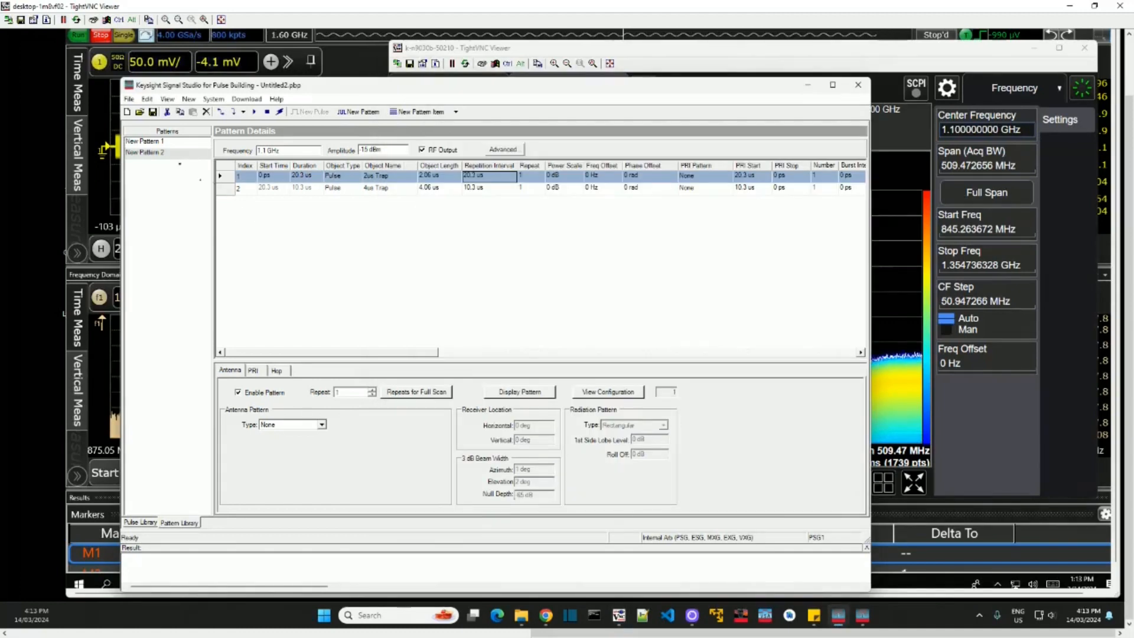
pyautogui.click(165, 143)
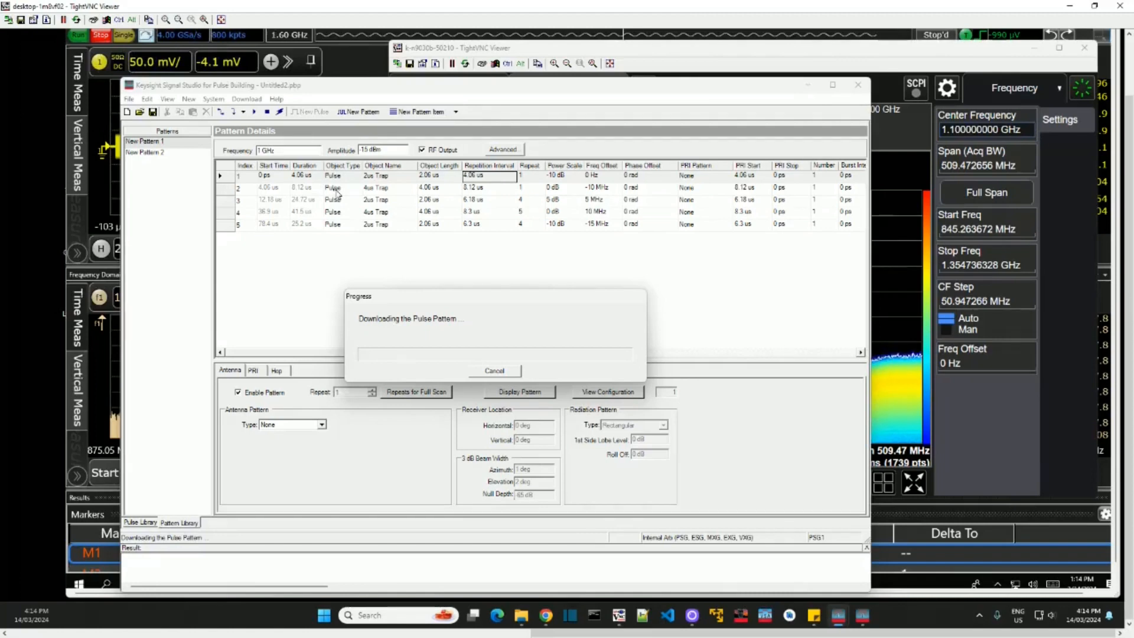
pyautogui.click(255, 114)
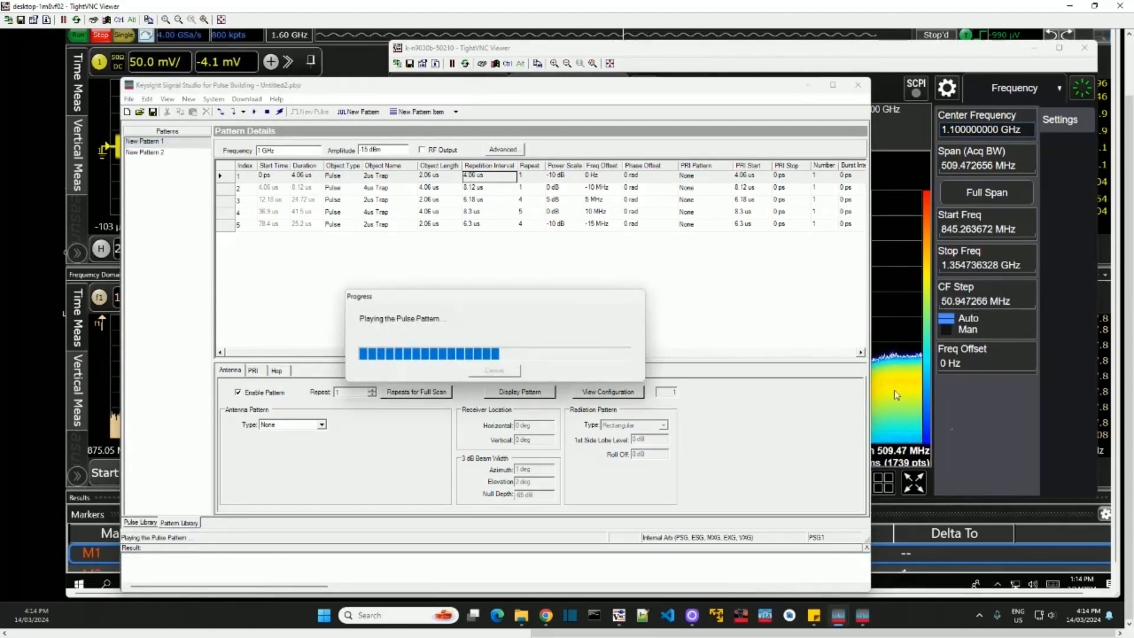
pyautogui.click(961, 430)
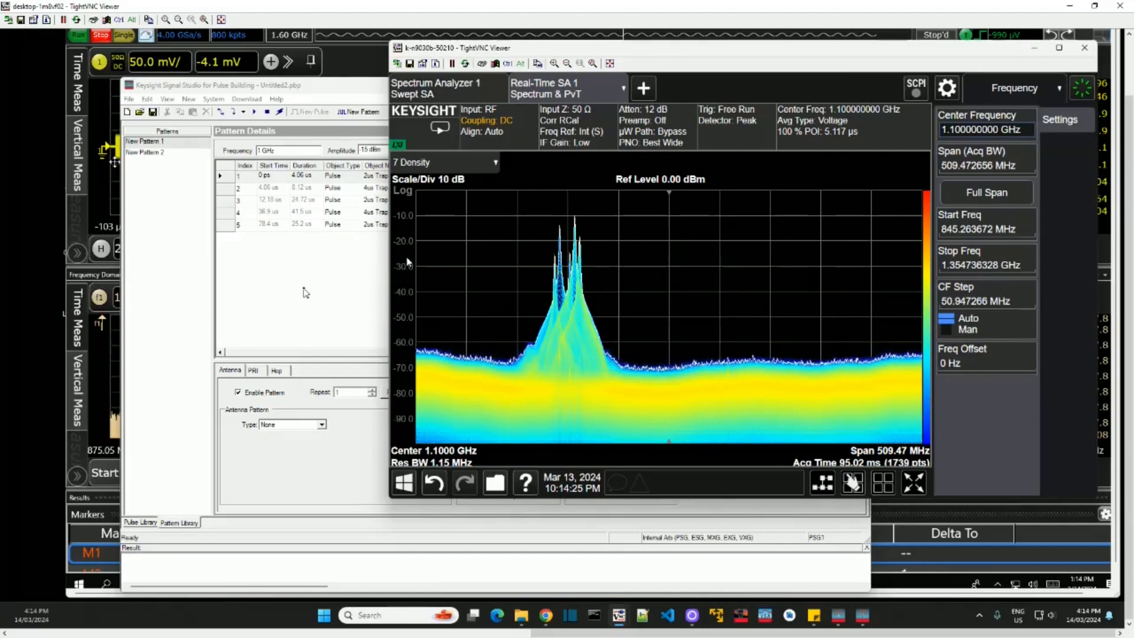
pyautogui.click(308, 260)
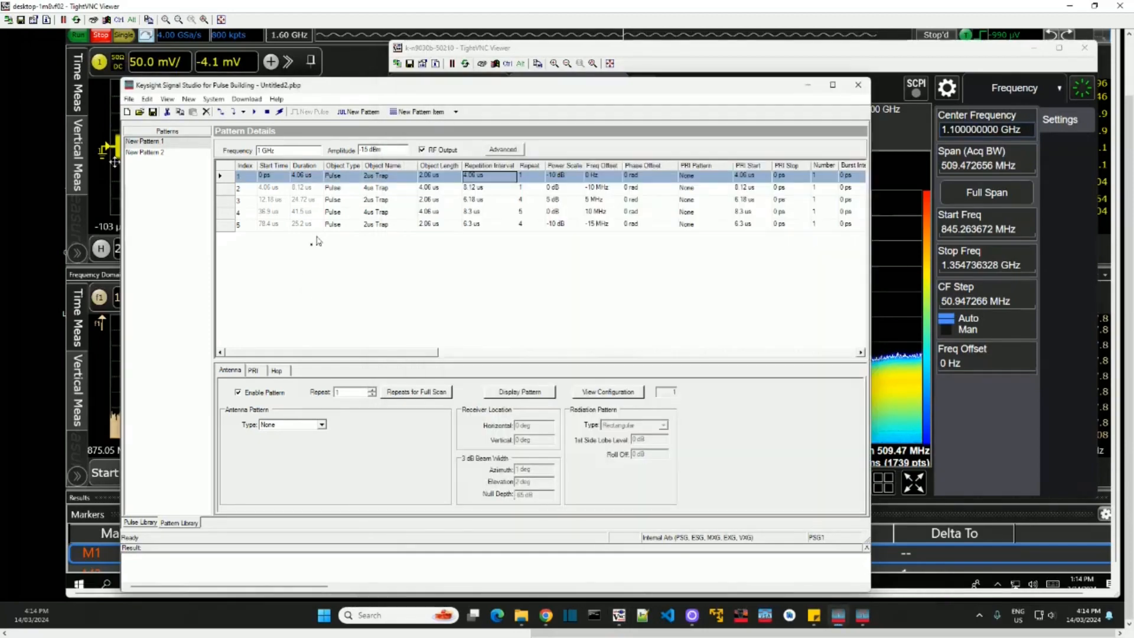